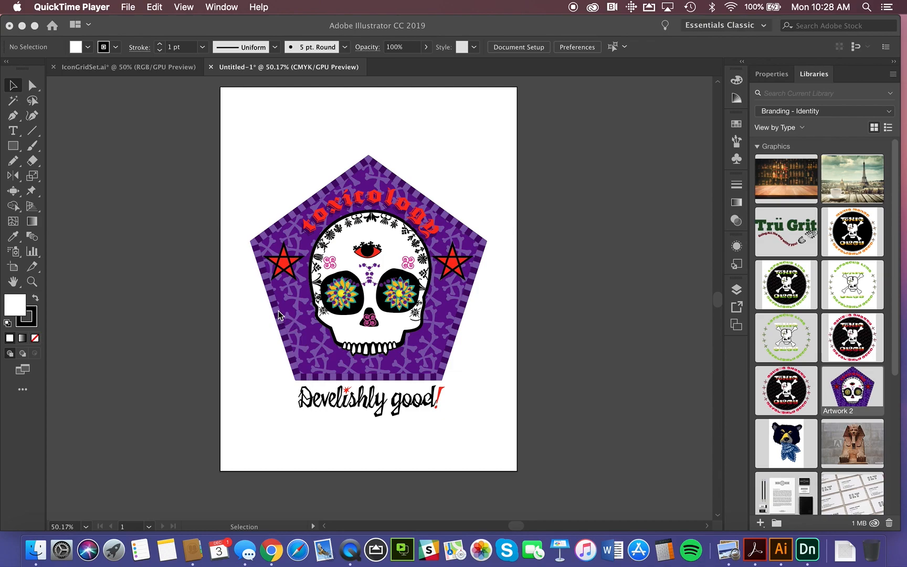
Select the toxicology skull artwork on the artboard and choose Branding - Identity as the current library.
left_click(228, 123)
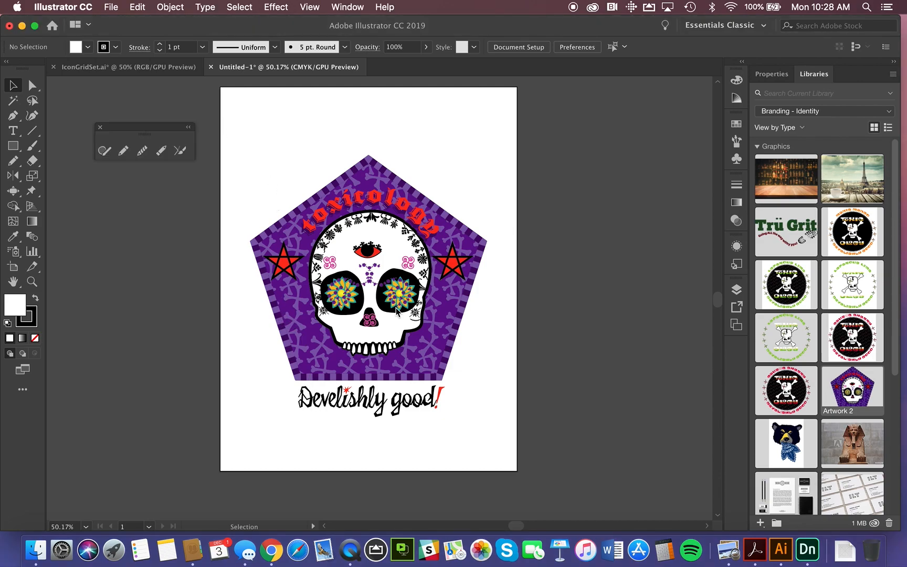
left_click_drag(238, 115, 518, 434)
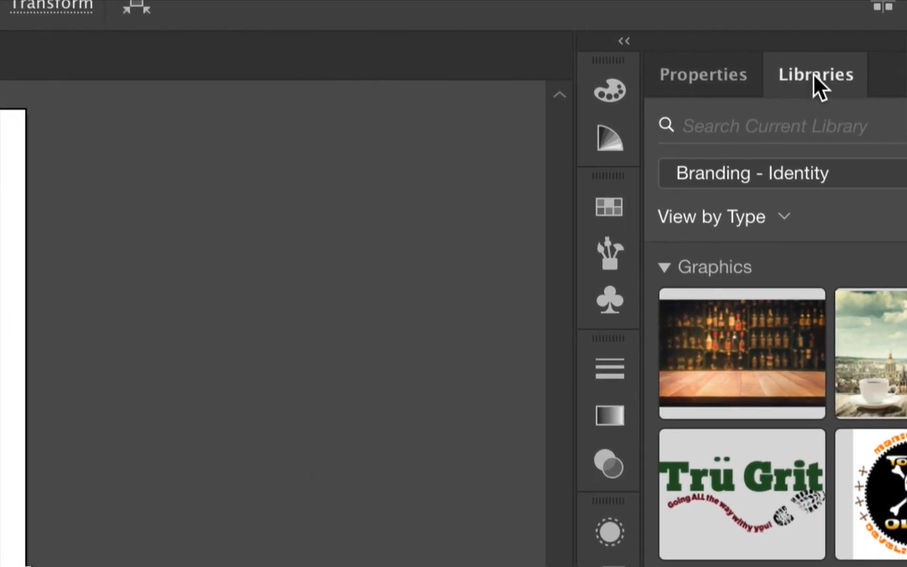
left_click(727, 70)
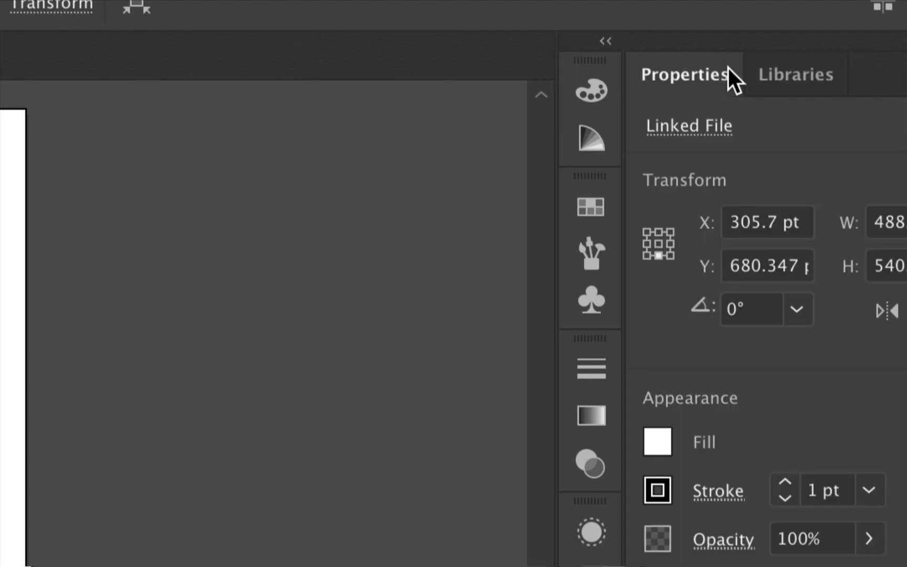
left_click(776, 74)
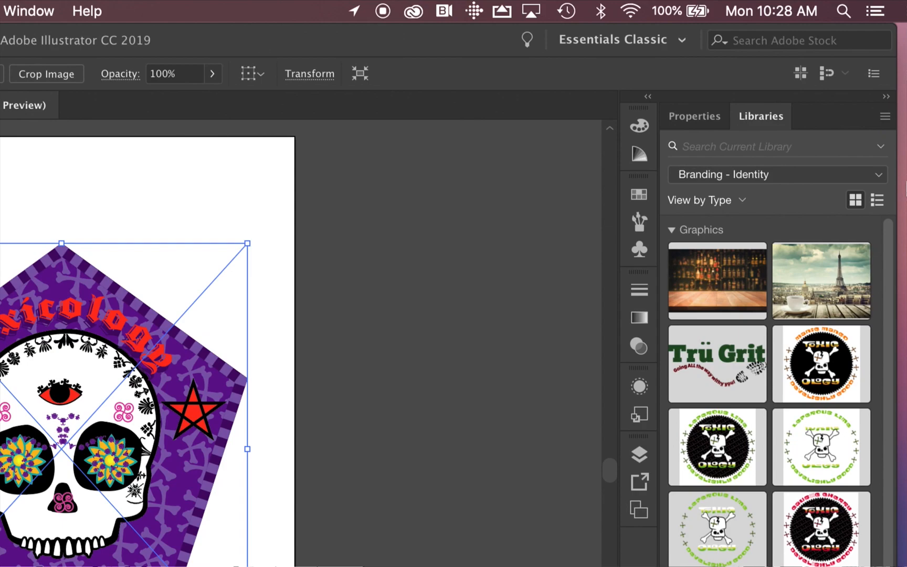
left_click(880, 177)
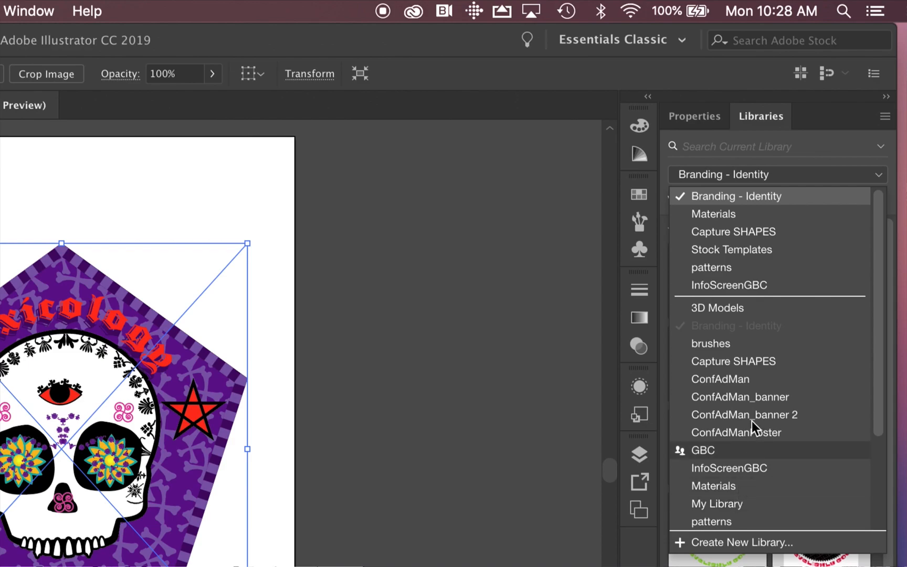
left_click(758, 196)
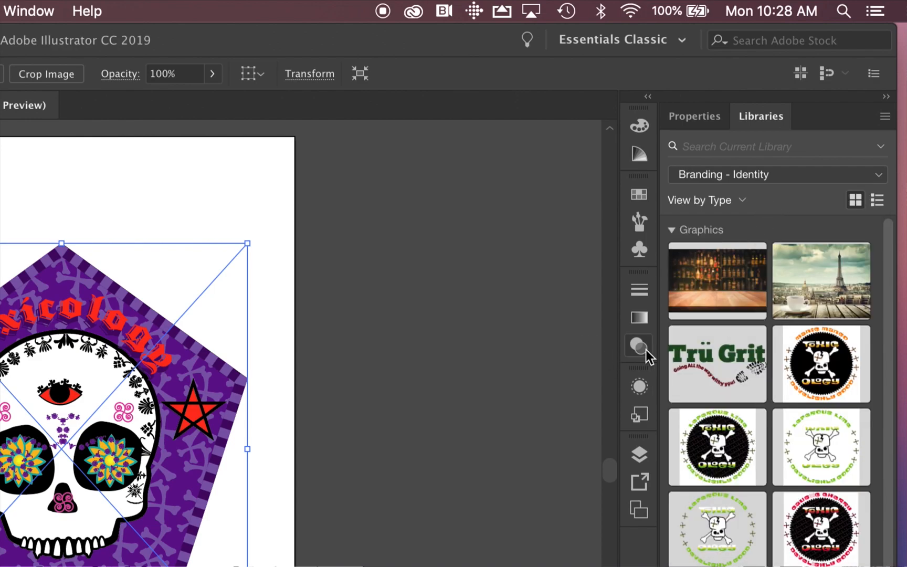
Try to add the selected skull artwork to the Branding - Identity library as a graphic.
mouse_move(711, 356)
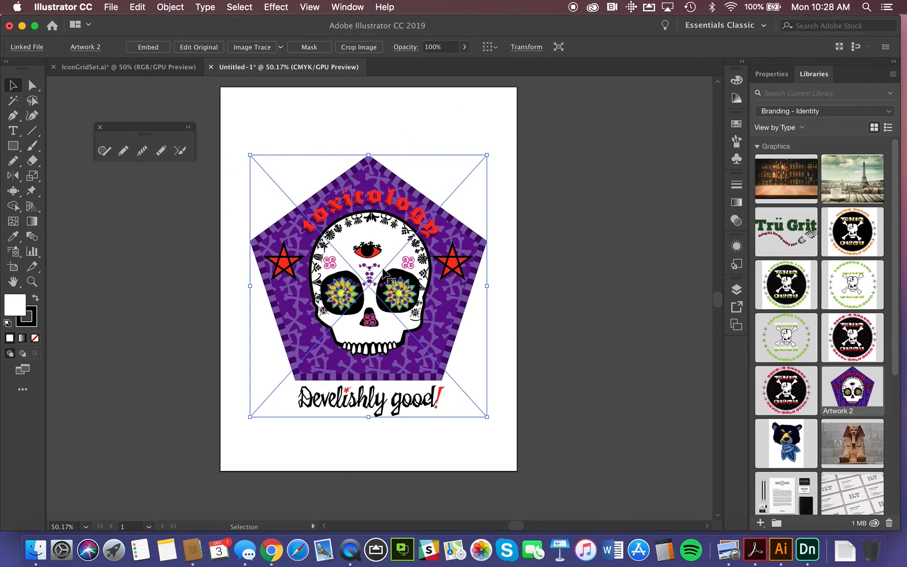
left_click_drag(386, 273, 827, 324)
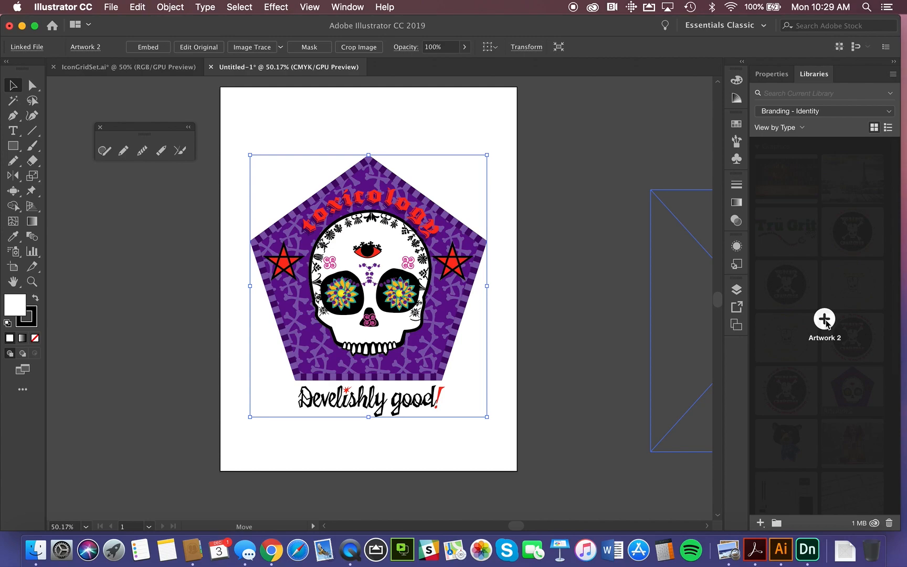
left_click_drag(826, 322, 825, 320)
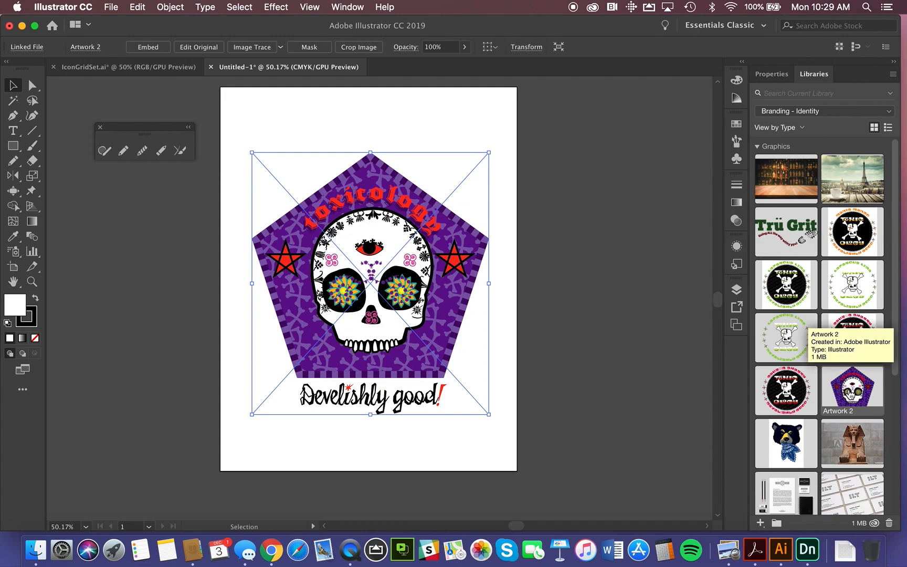
Switch to Adobe Dimension and create a new document.
left_click(808, 551)
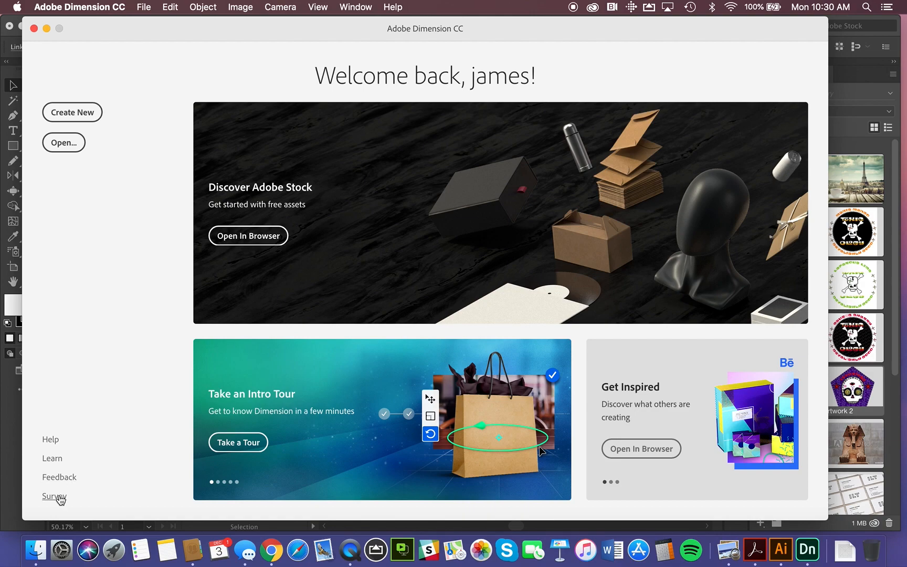
left_click(79, 114)
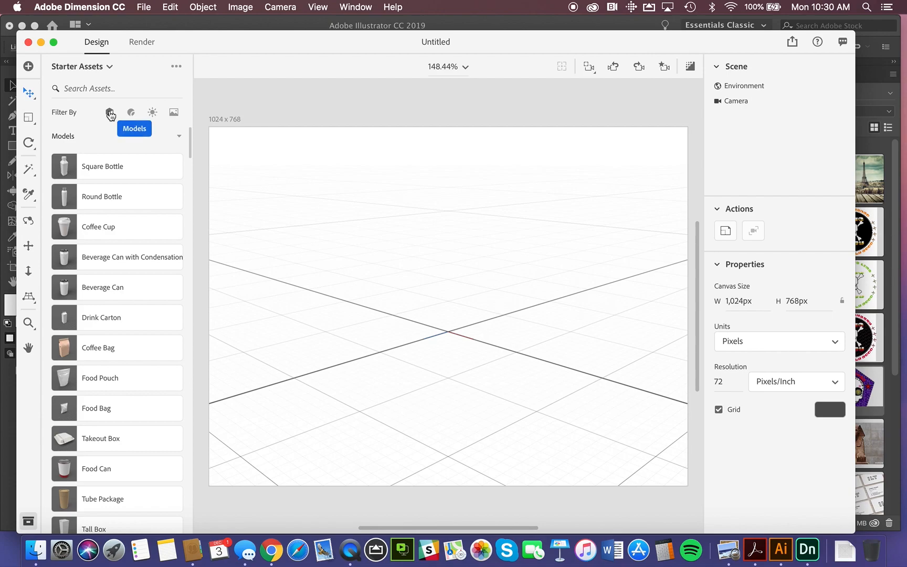
Filter the starter assets to models and look through the whole list of available 3D models.
left_click(110, 113)
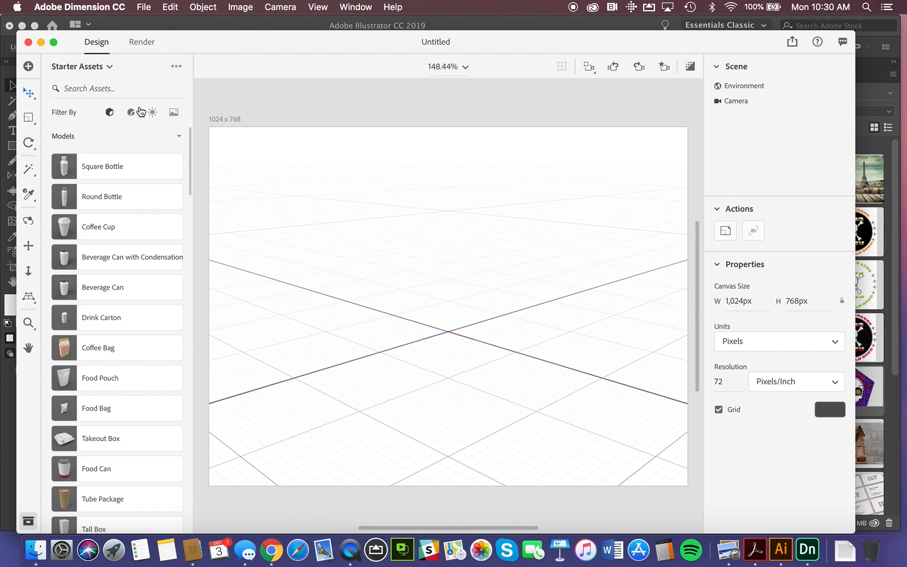
scroll(115, 309, "down", 15)
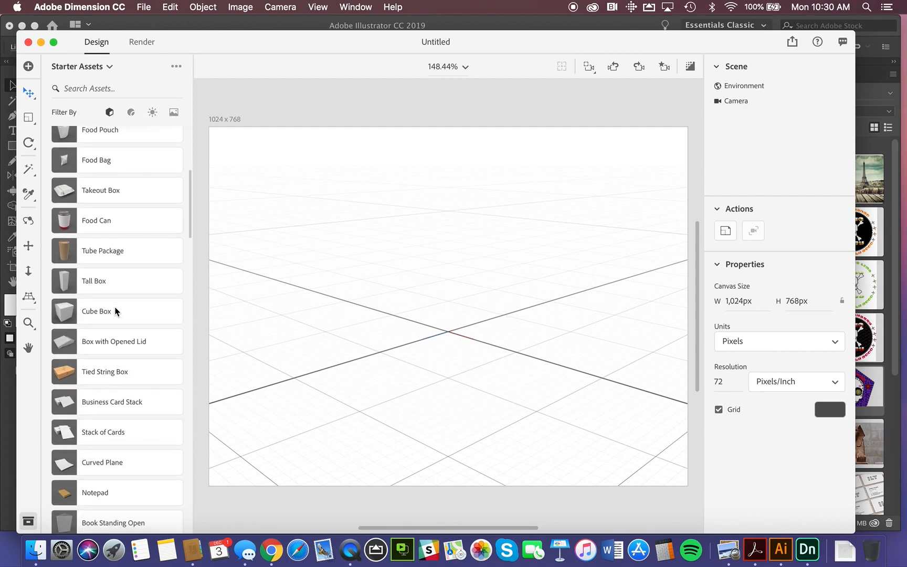
scroll(115, 311, "down", 15)
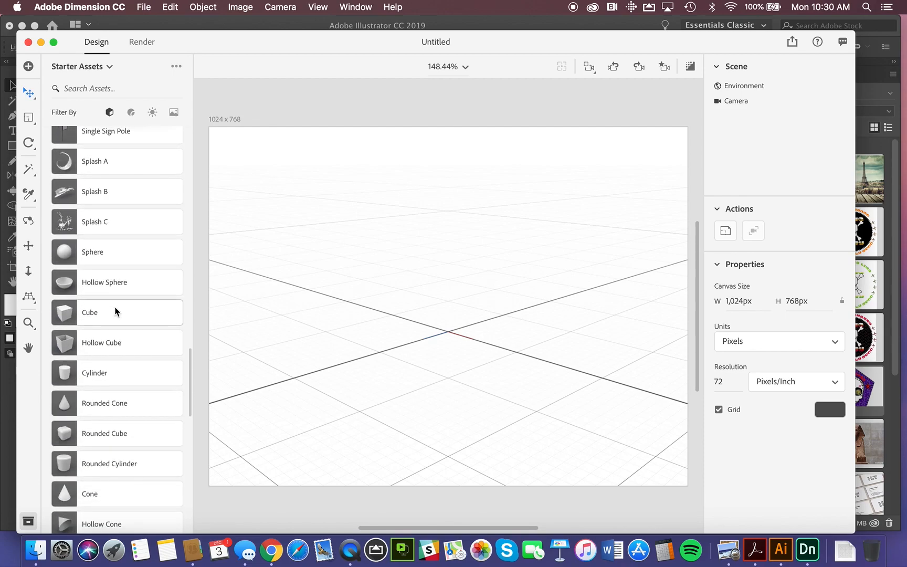
scroll(116, 311, "down", 5)
scroll(115, 311, "up", 3)
scroll(115, 311, "down", 5)
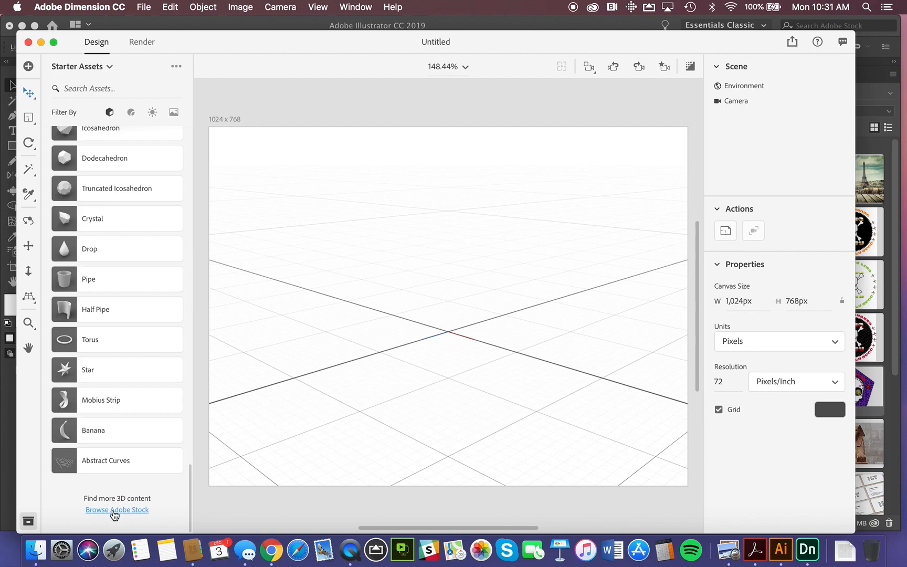
Open the Adobe Stock website for more 3D content and browse the models offered in the 3D category.
left_click(114, 511)
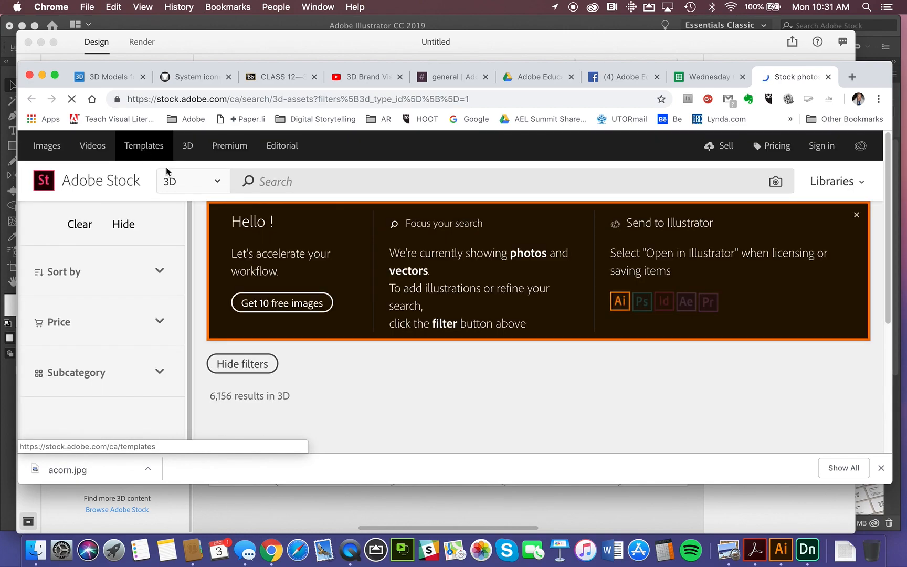
left_click(219, 182)
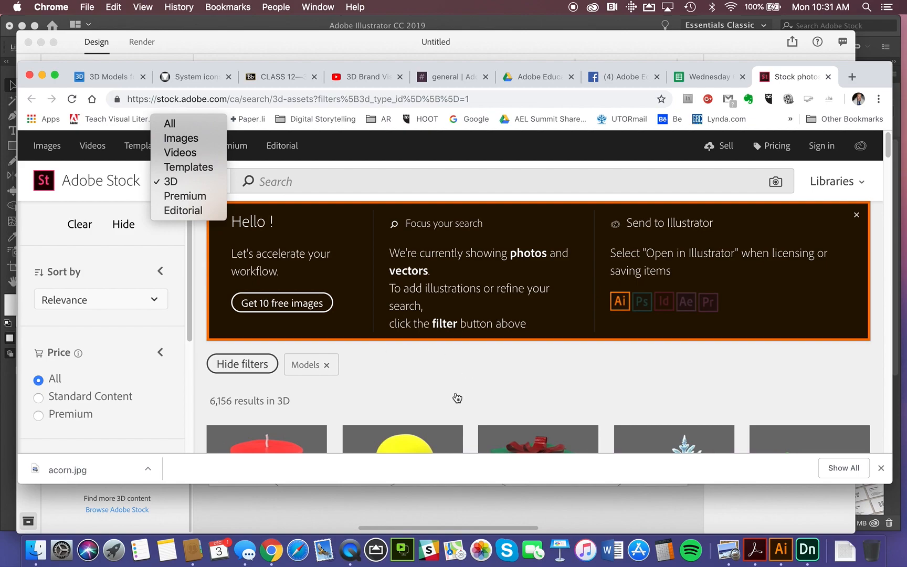
left_click(410, 368)
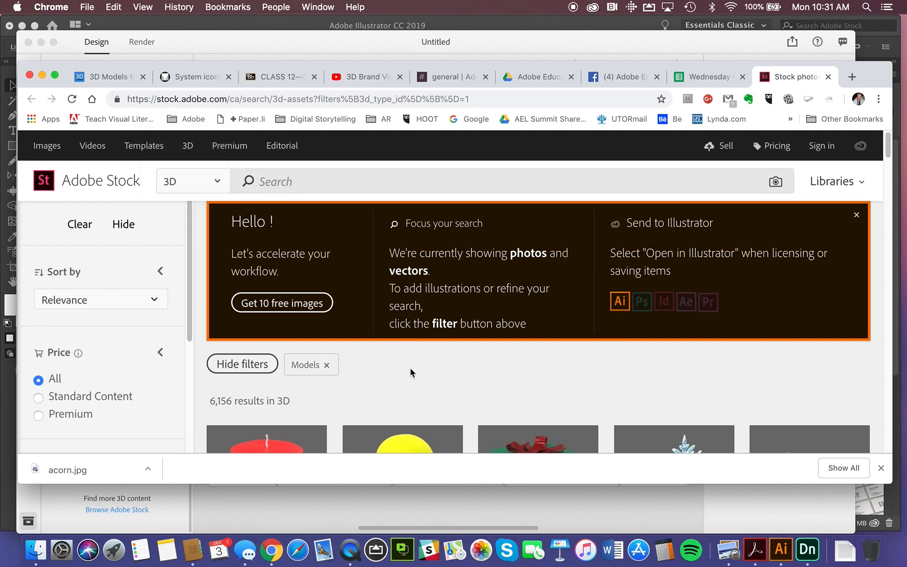
scroll(410, 370, "down", 5)
scroll(411, 371, "down", 7)
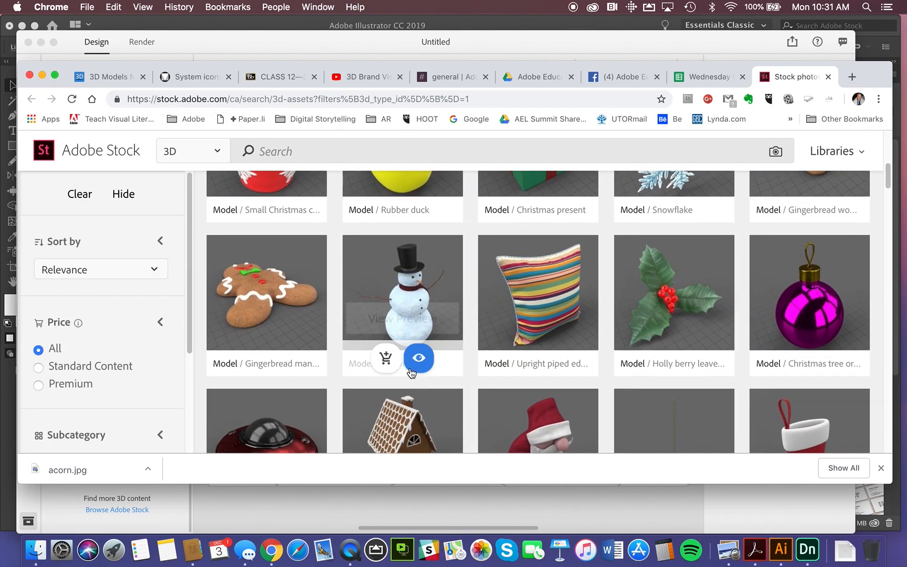
scroll(410, 369, "down", 3)
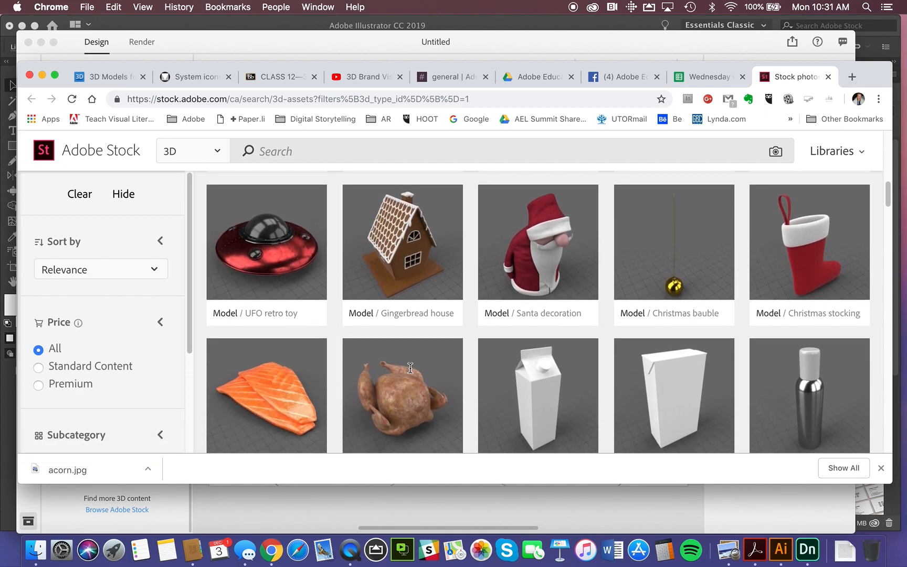
scroll(411, 373, "down", 3)
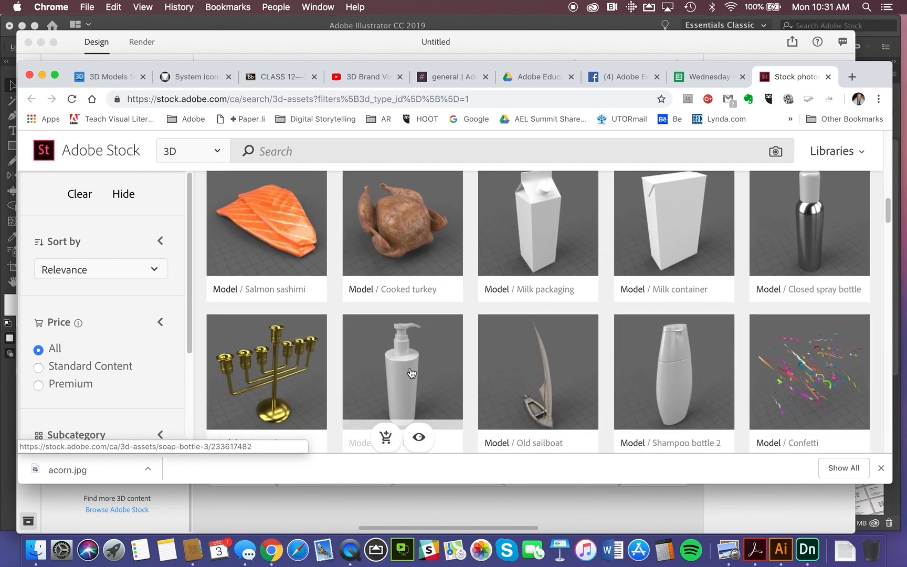
scroll(411, 373, "down", 3)
scroll(411, 373, "down", 6)
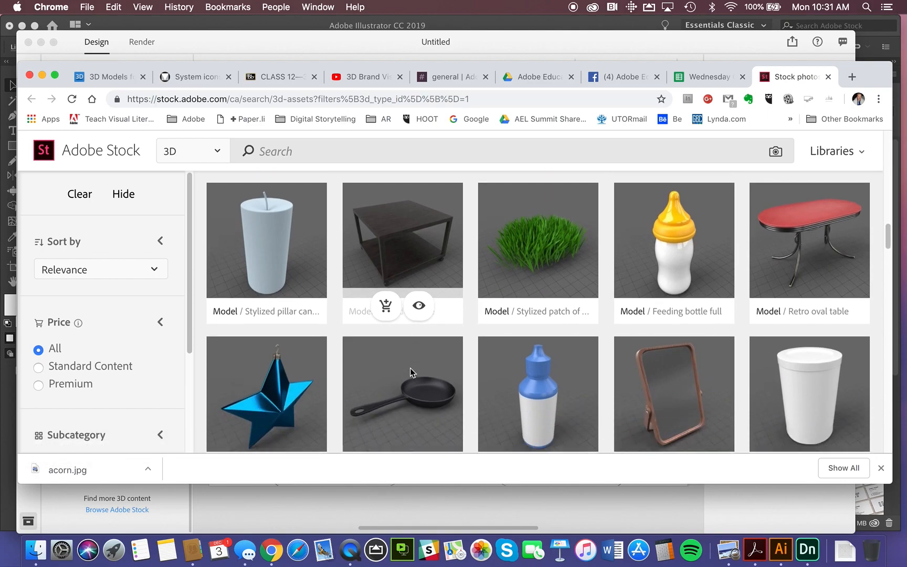
scroll(412, 372, "down", 8)
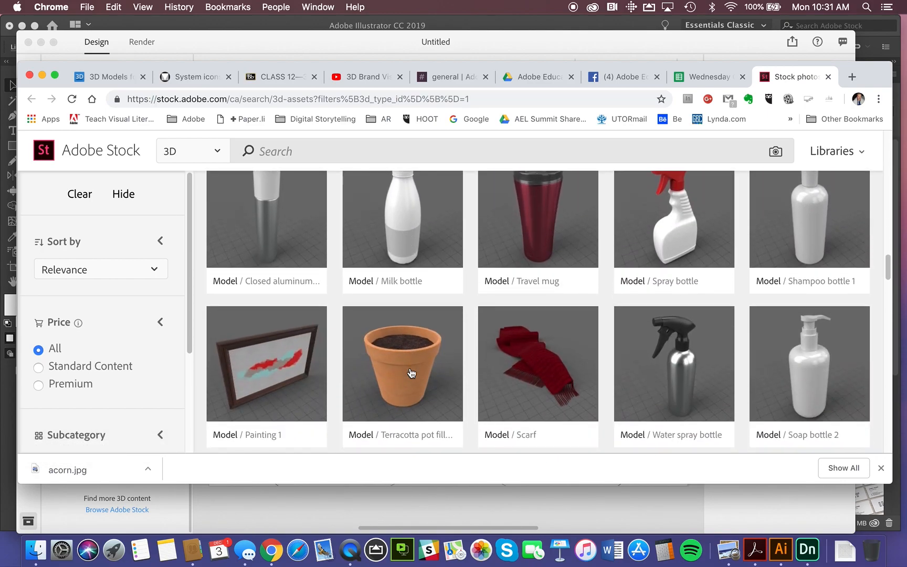
scroll(411, 372, "up", 20)
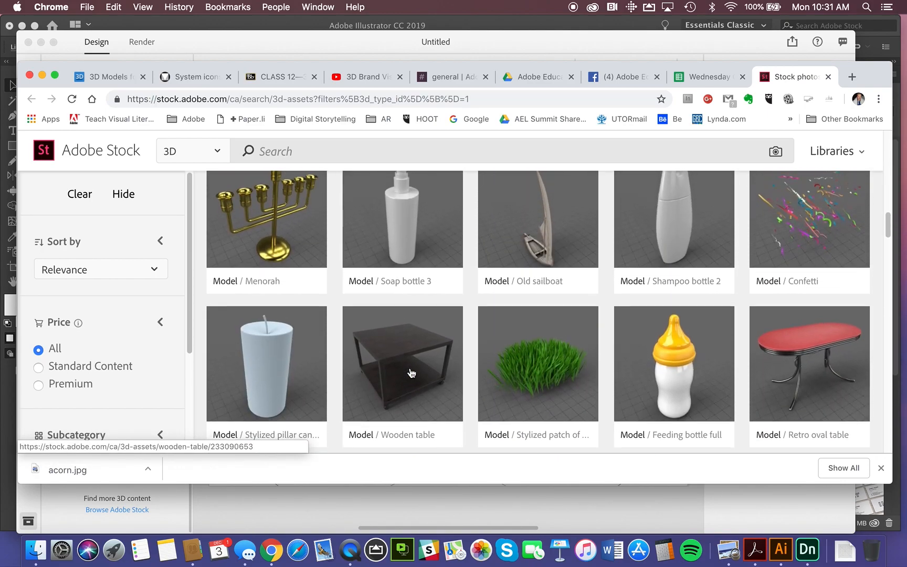
scroll(411, 372, "up", 9)
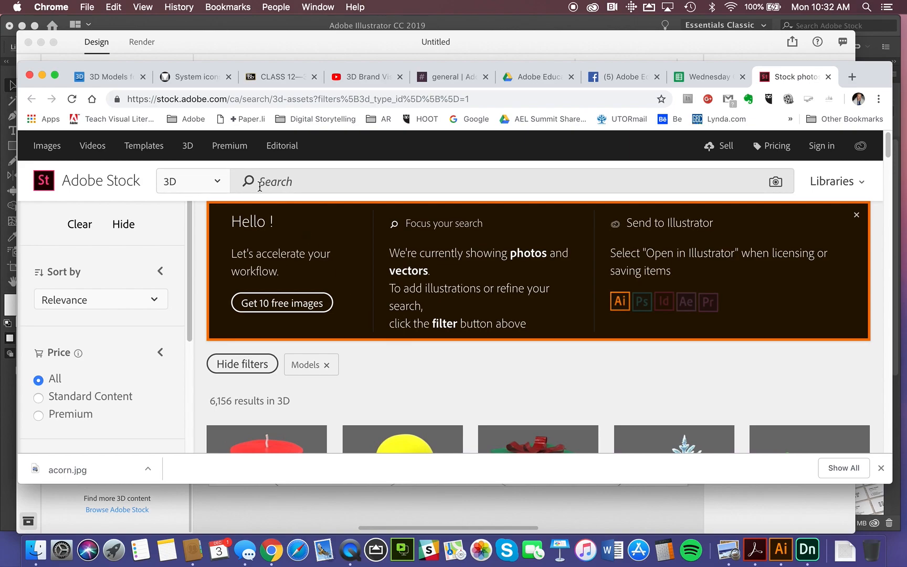
scroll(267, 181, "down", 1)
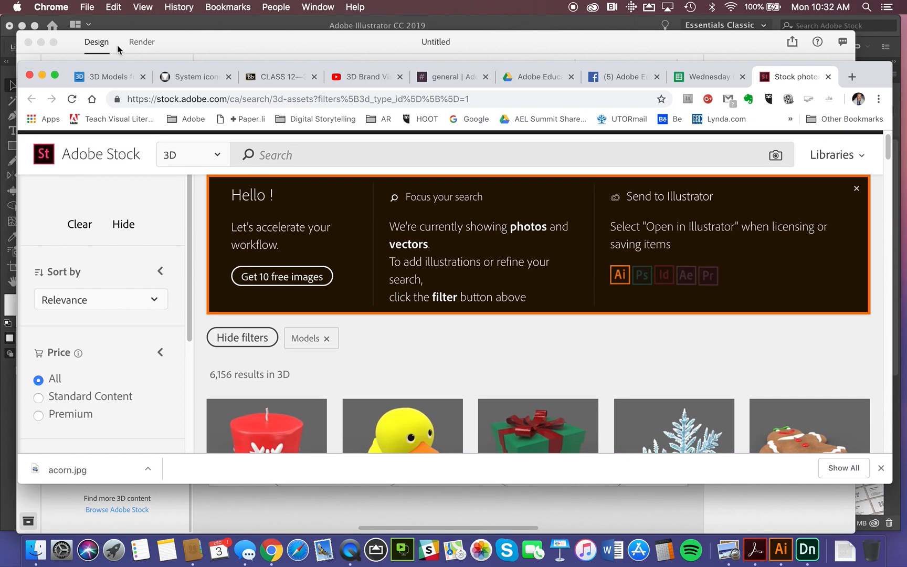
Switch back to Adobe Dimension, view the render settings, and return to the design workspace with its starter models.
left_click(143, 42)
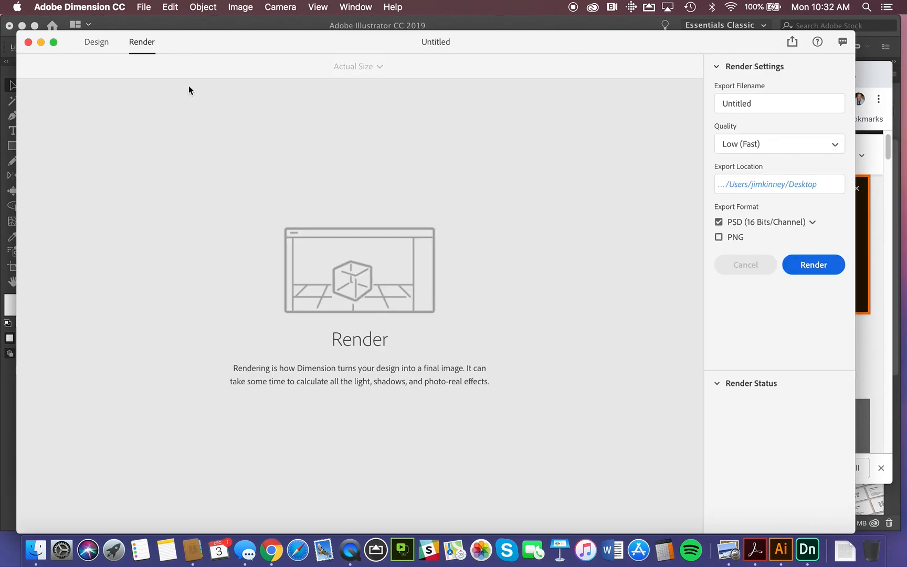
left_click(94, 43)
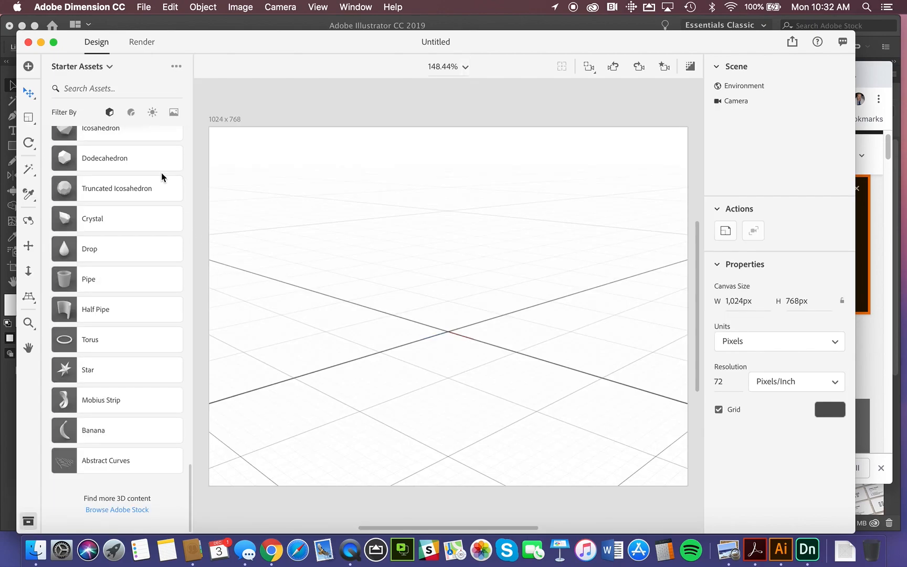
scroll(160, 172, "up", 15)
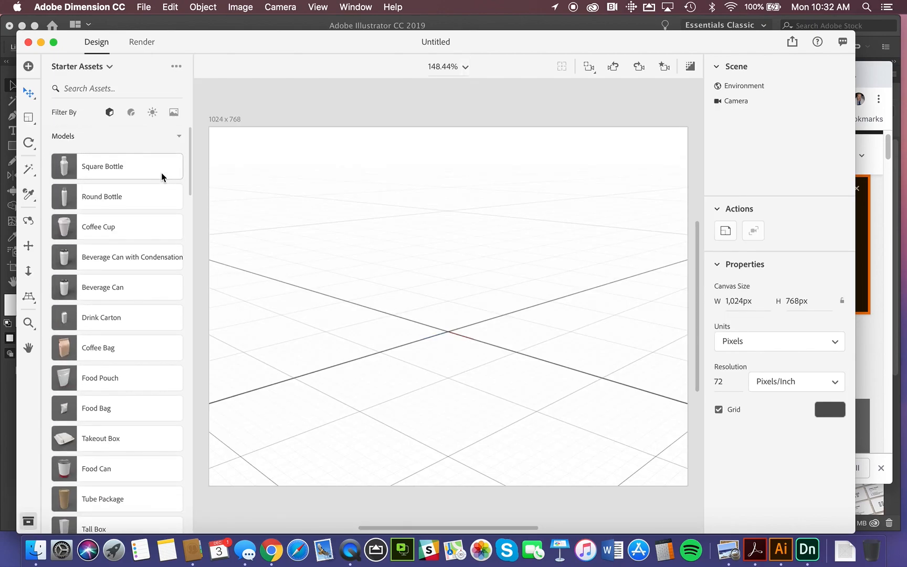
Filter the starter assets to materials and look through the available surface finishes.
left_click(131, 114)
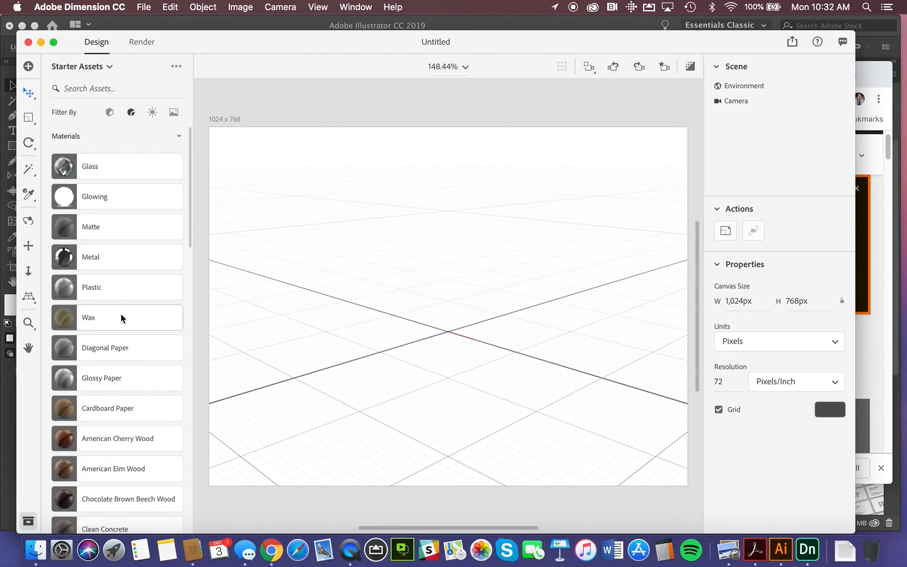
scroll(120, 317, "down", 10)
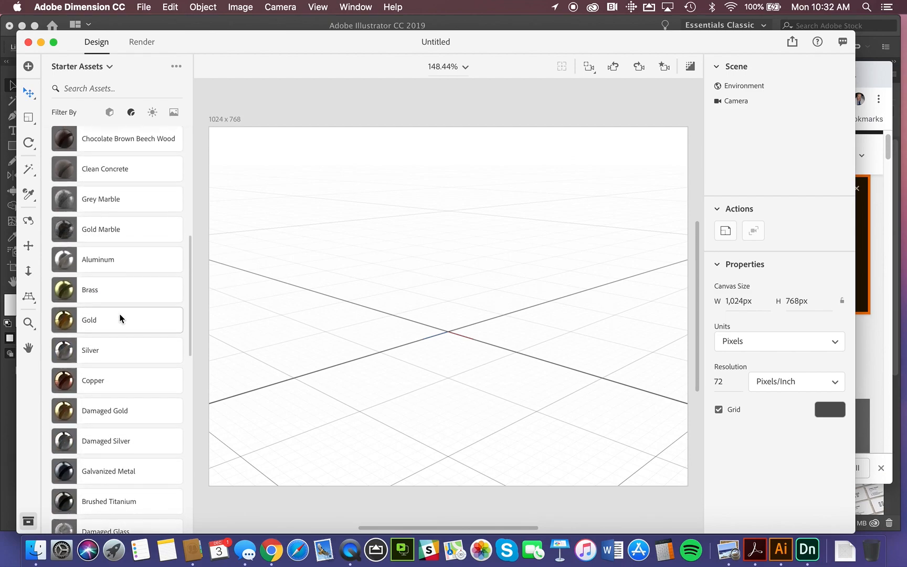
scroll(119, 317, "up", 3)
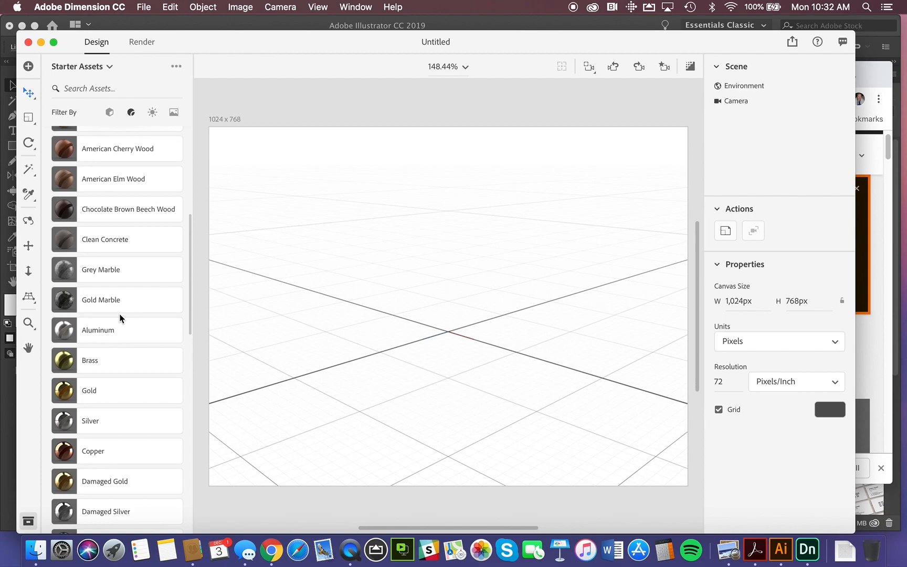
scroll(119, 317, "up", 8)
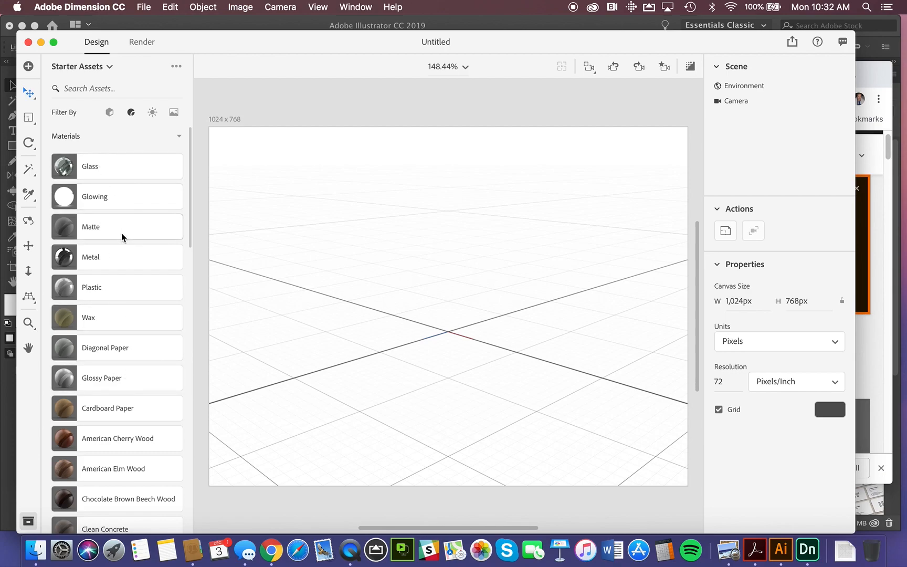
Filter the starter assets to lights and look through the available studio and outdoor lighting presets.
left_click(152, 116)
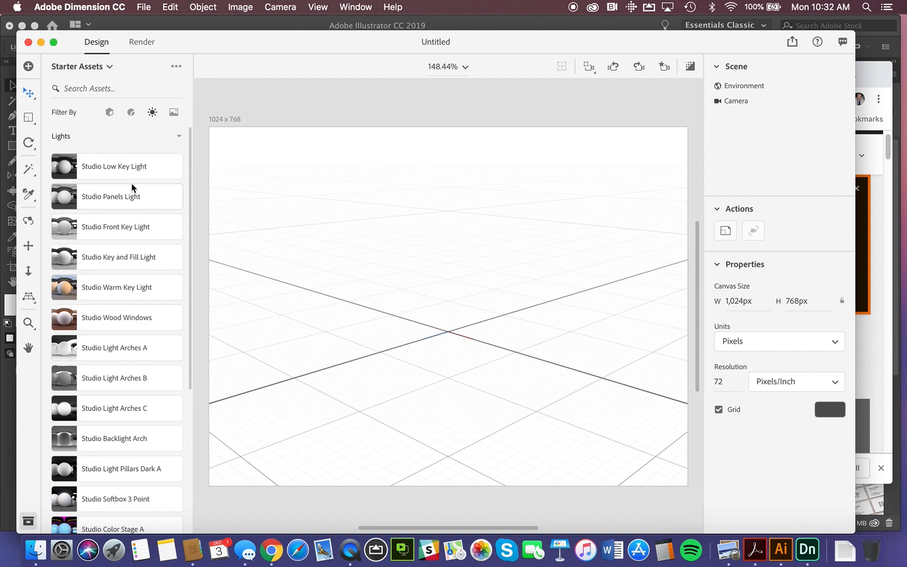
scroll(132, 367, "down", 1)
scroll(132, 371, "down", 5)
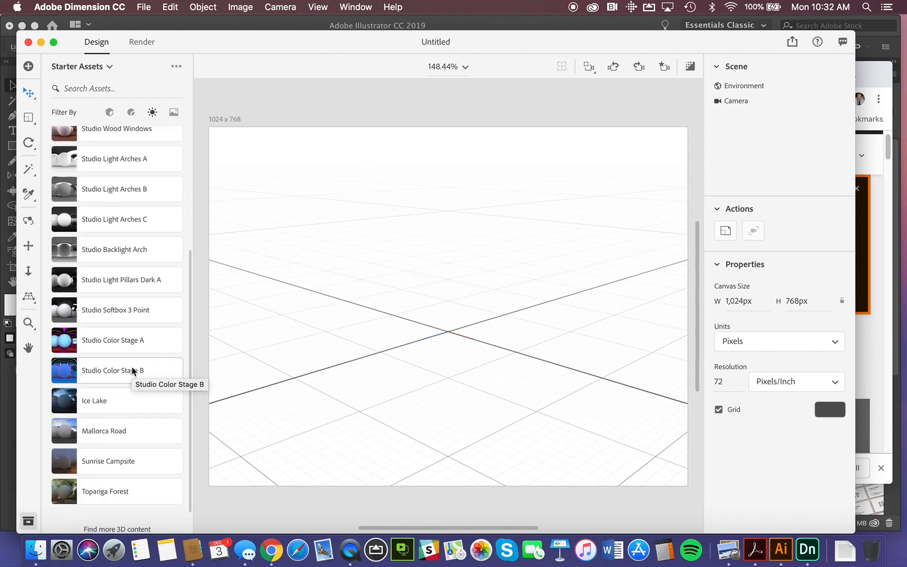
Filter the starter assets to images and look through the available backdrops, gradients, patterns and logos.
scroll(133, 370, "up", 6)
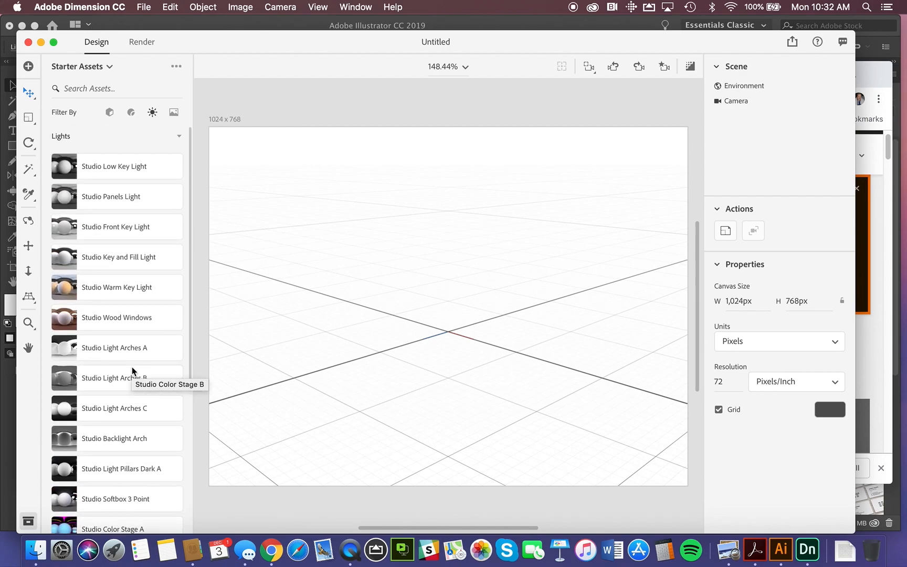
left_click(173, 113)
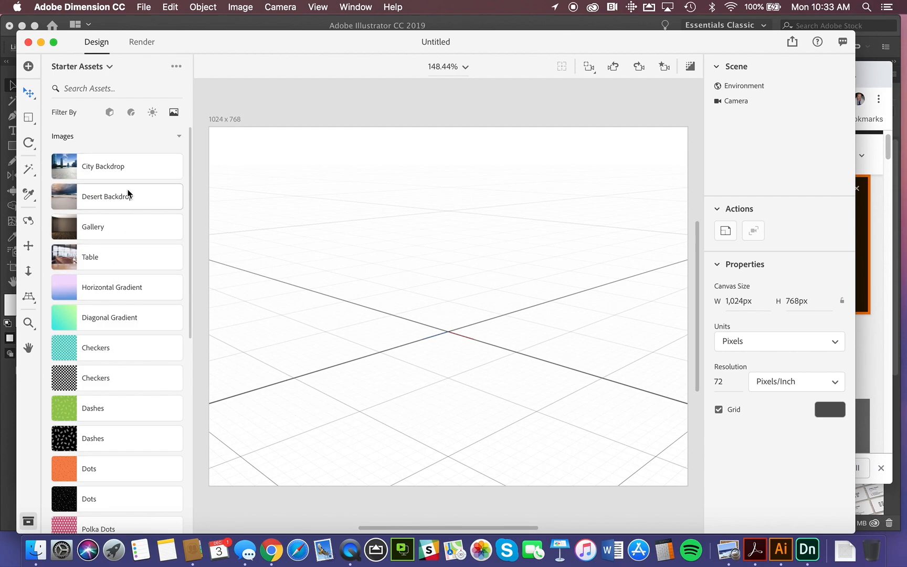
scroll(110, 343, "down", 10)
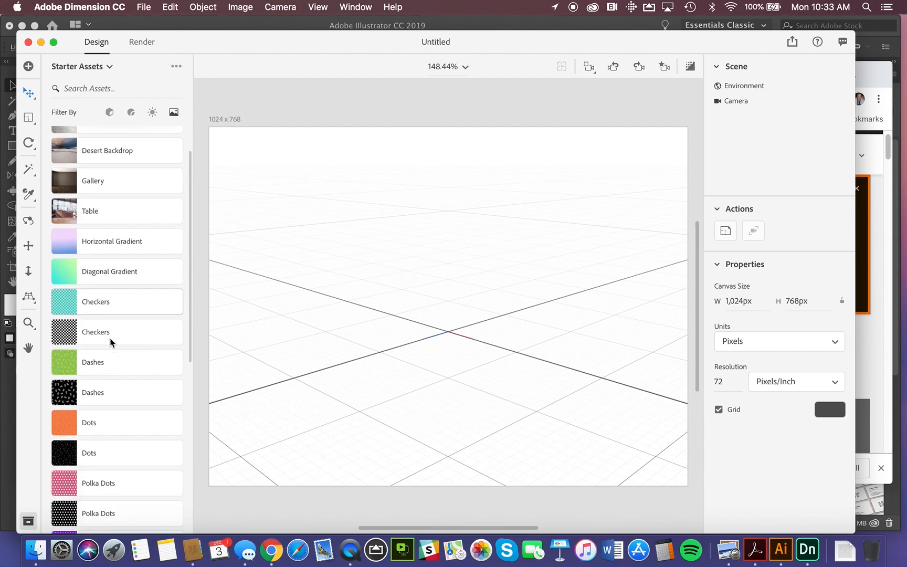
scroll(109, 337, "down", 3)
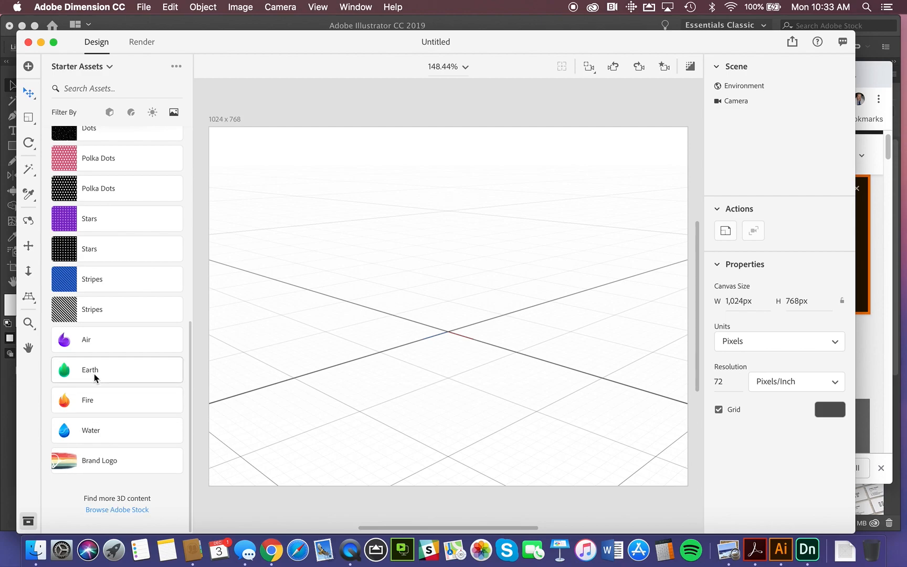
scroll(95, 374, "up", 10)
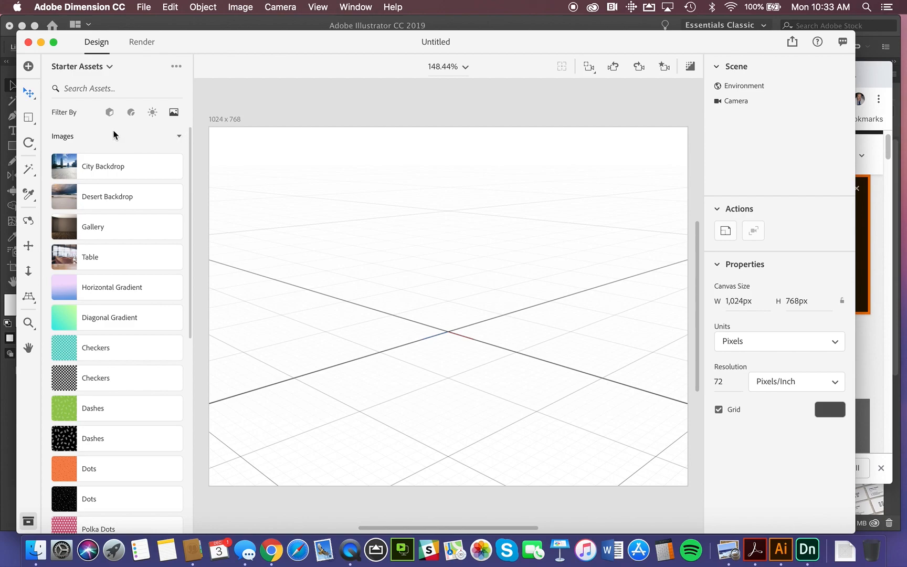
Filter the starter assets to models and place a Coffee Cup and a Coffee Bag beside it in the scene.
left_click(112, 112)
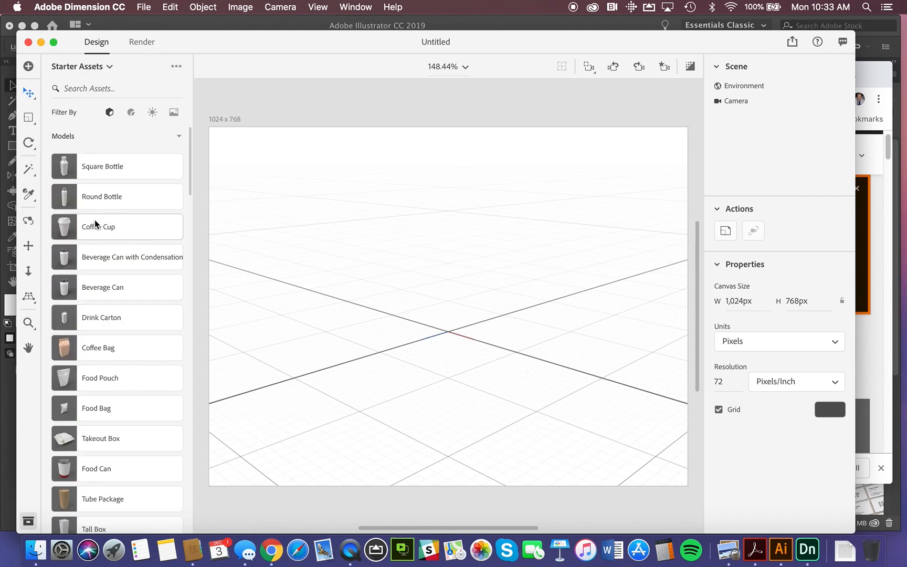
left_click_drag(82, 225, 532, 377)
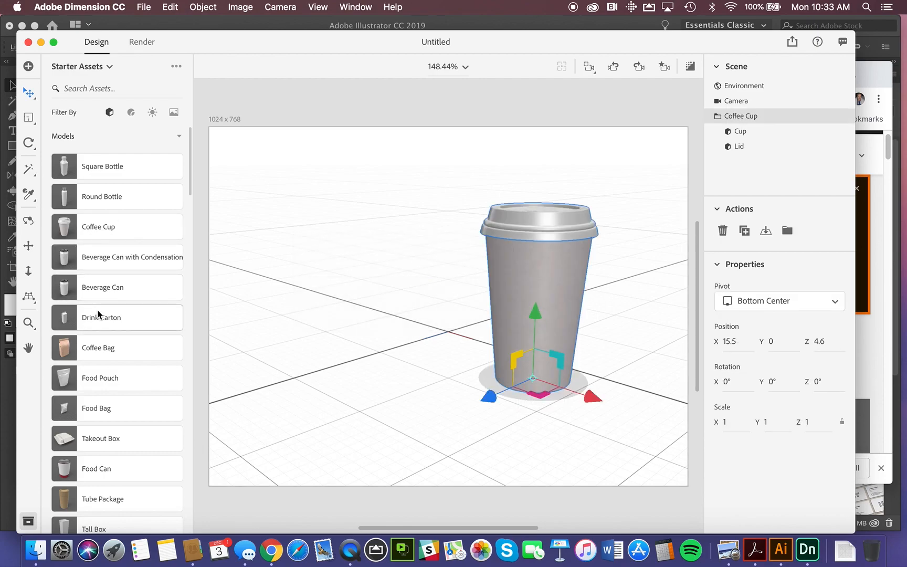
left_click_drag(76, 346, 366, 382)
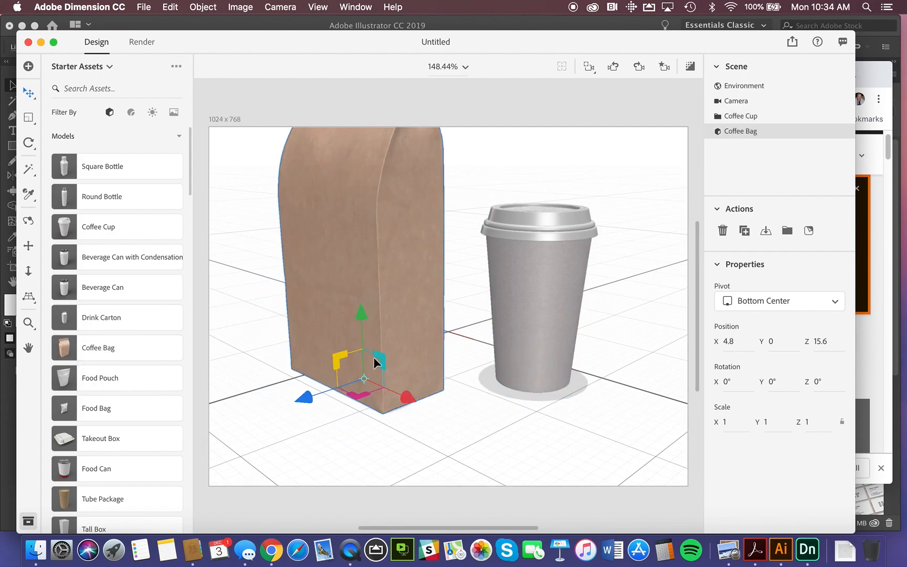
Move the coffee bag back along the ground to about X 0.2, Z 2.5, partly behind the cup.
double_click(412, 401)
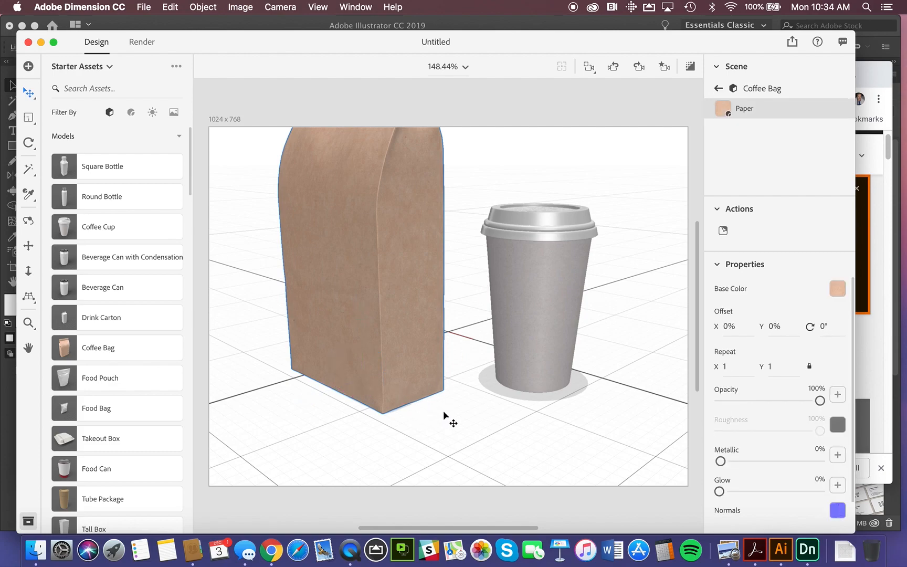
left_click(400, 376)
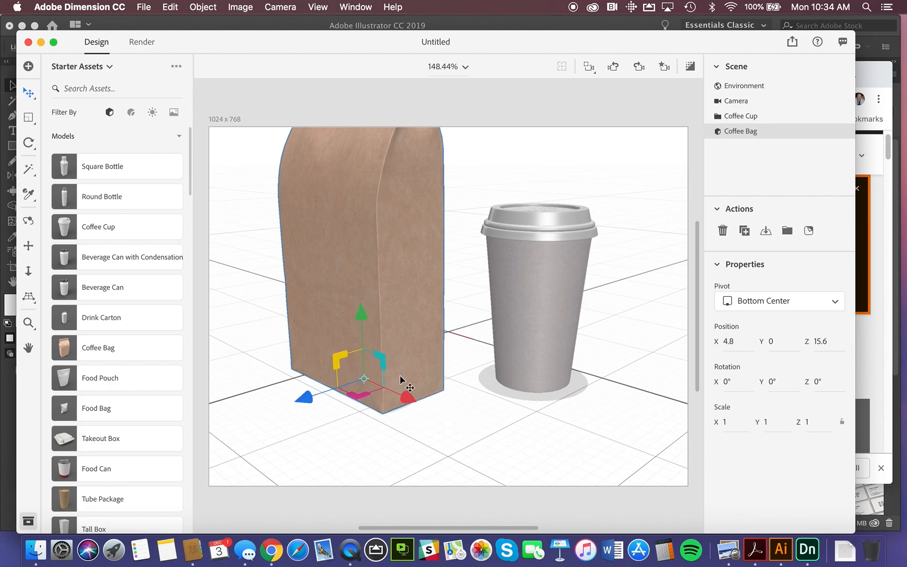
left_click_drag(414, 404, 374, 378)
left_click_drag(281, 382, 390, 355)
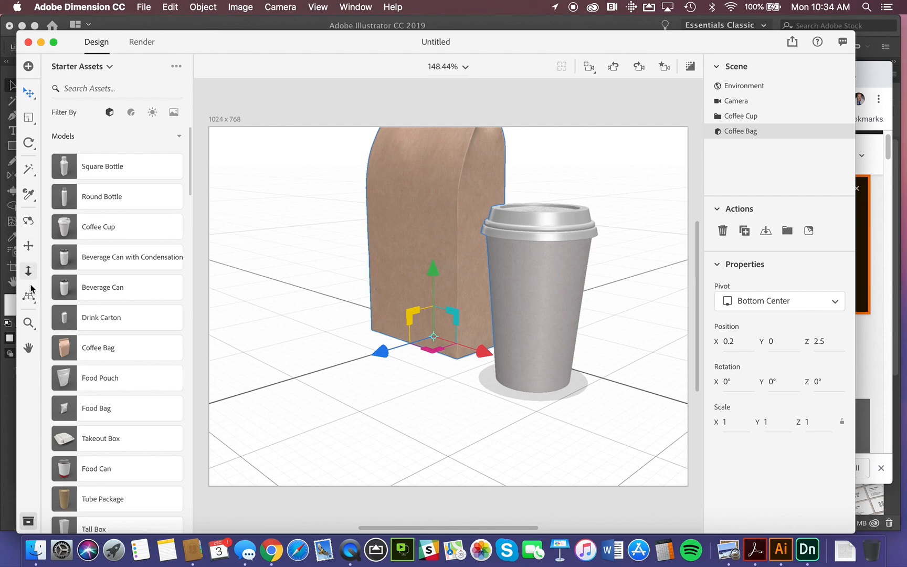
Adjust the coffee bag's sideways placement along the X axis to about 1.7, so it stands just clear of the cup.
left_click(29, 221)
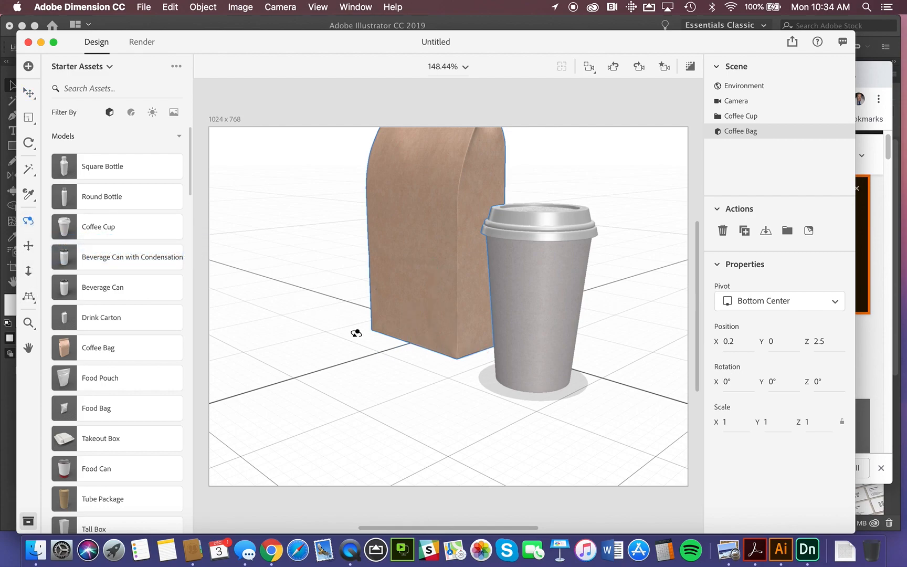
left_click_drag(575, 340, 635, 314)
left_click(29, 93)
left_click_drag(497, 345, 543, 348)
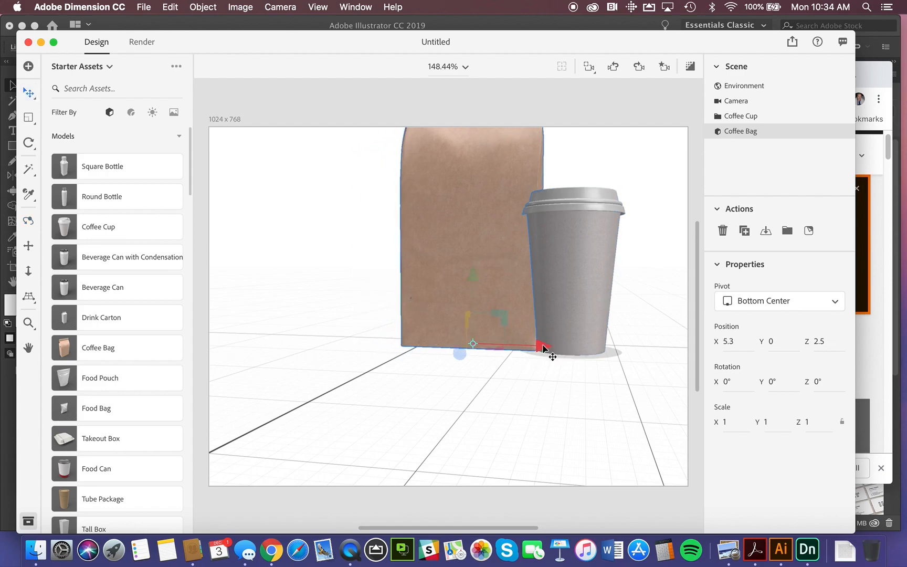
left_click(28, 220)
left_click_drag(526, 335, 474, 326)
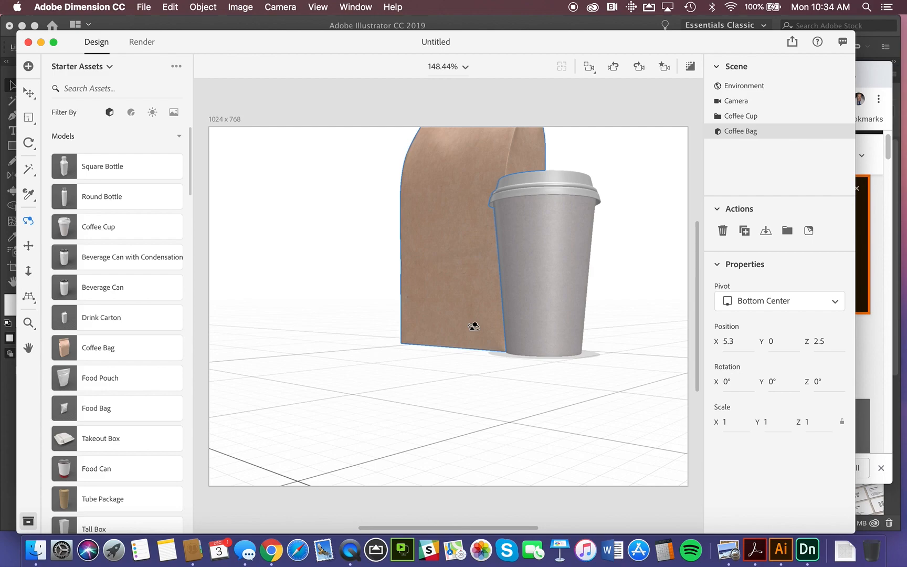
left_click_drag(474, 326, 567, 350)
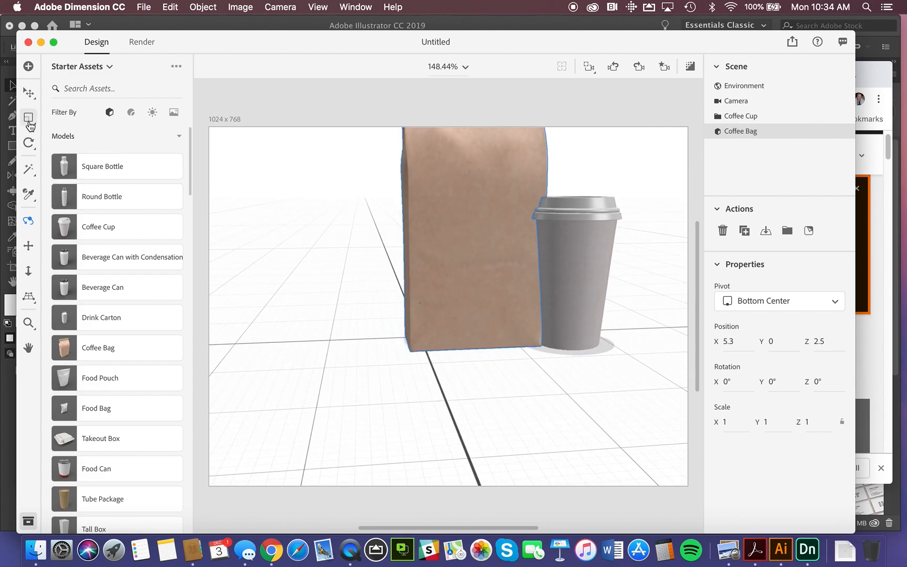
left_click(28, 93)
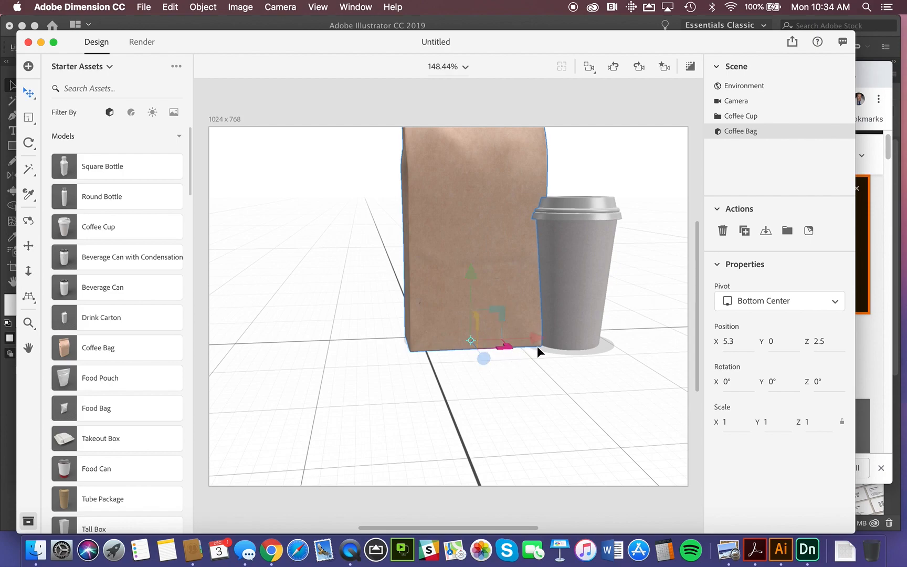
left_click_drag(541, 341, 517, 348)
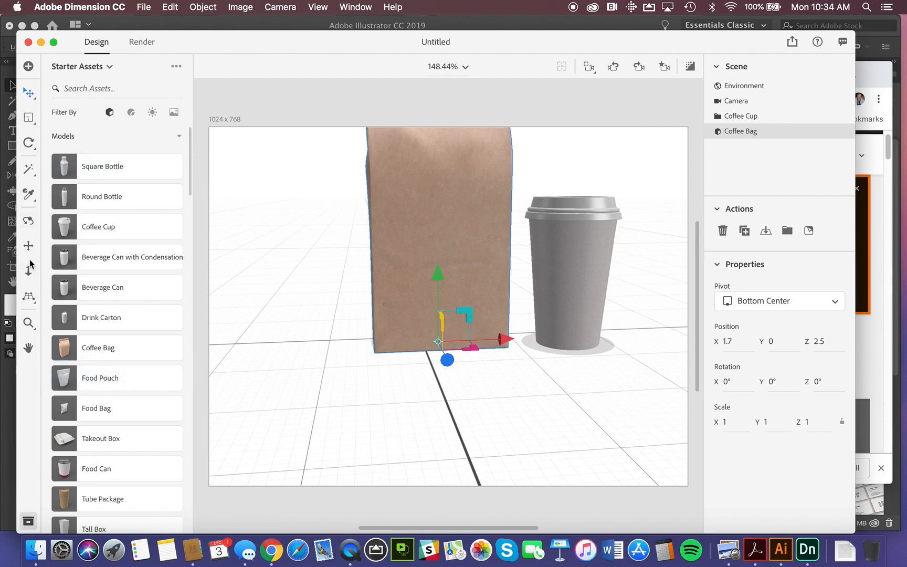
Push the coffee bag farther behind the cup along the Z axis to about -19.7.
left_click(28, 220)
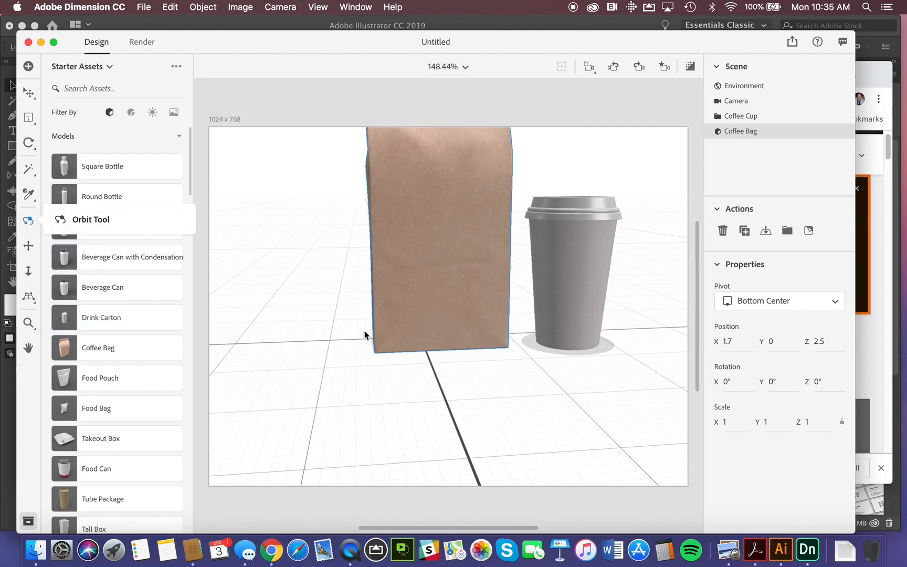
left_click_drag(464, 342, 407, 326)
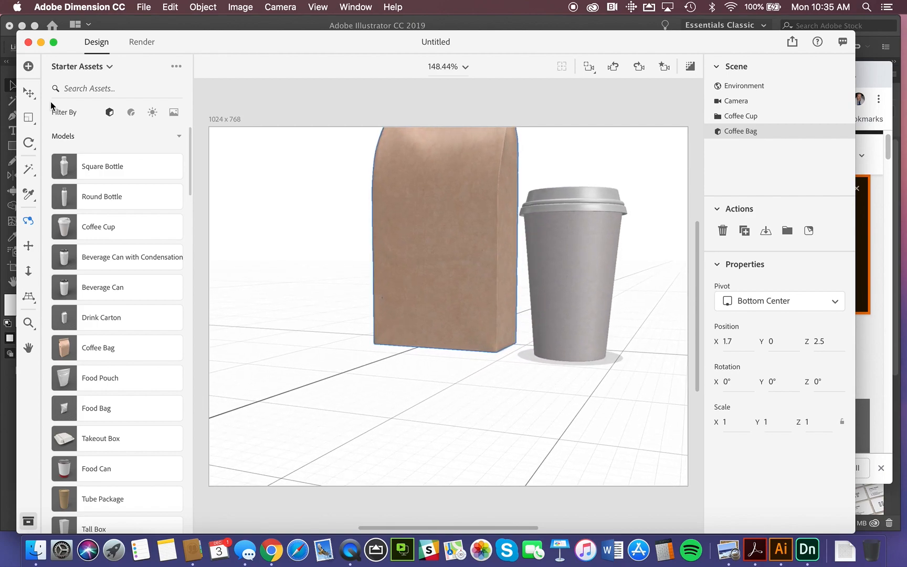
left_click(29, 94)
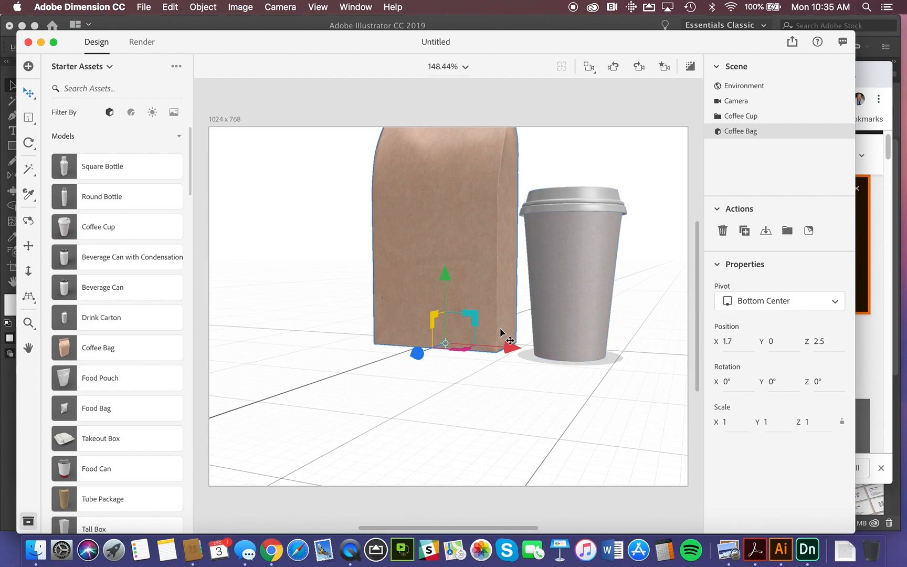
left_click_drag(417, 353, 492, 309)
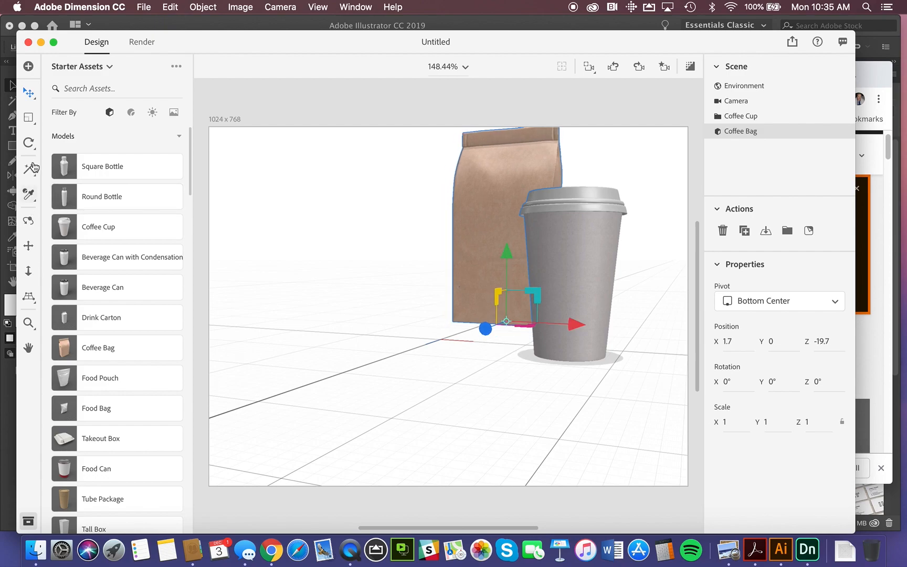
Bring the coffee bag closer to the cup, moving it to about Z -8.7 and X 9.8.
left_click(30, 221)
left_click_drag(589, 324, 495, 321)
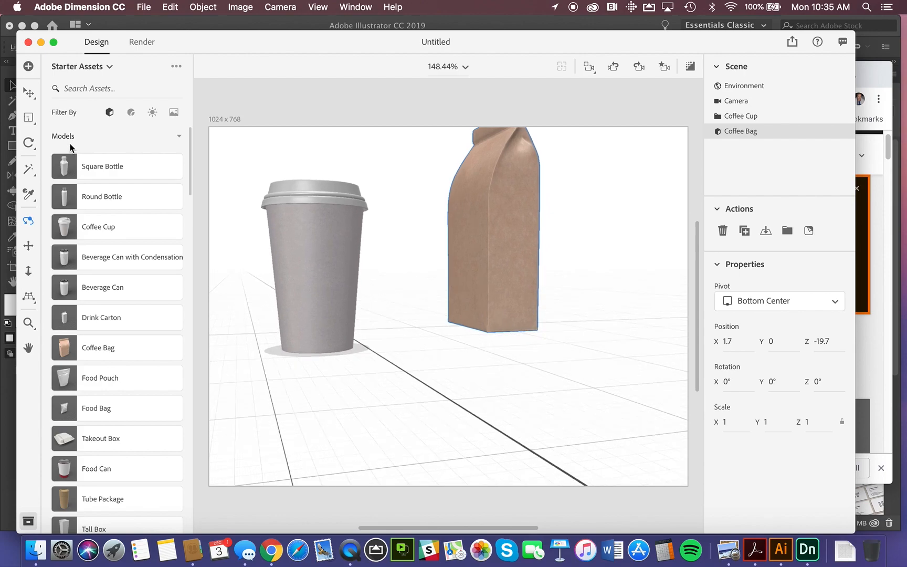
left_click(28, 93)
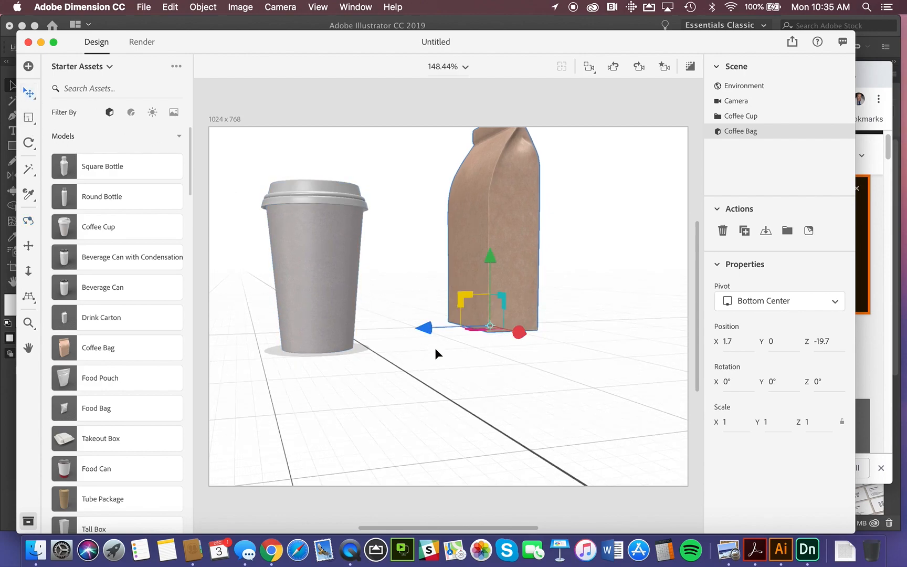
left_click_drag(429, 330, 341, 330)
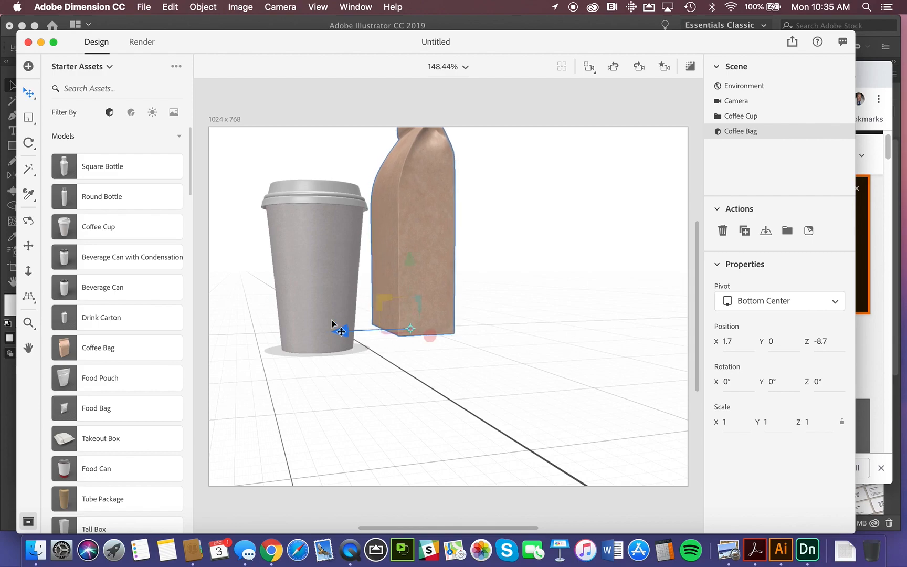
left_click_drag(429, 336, 456, 369)
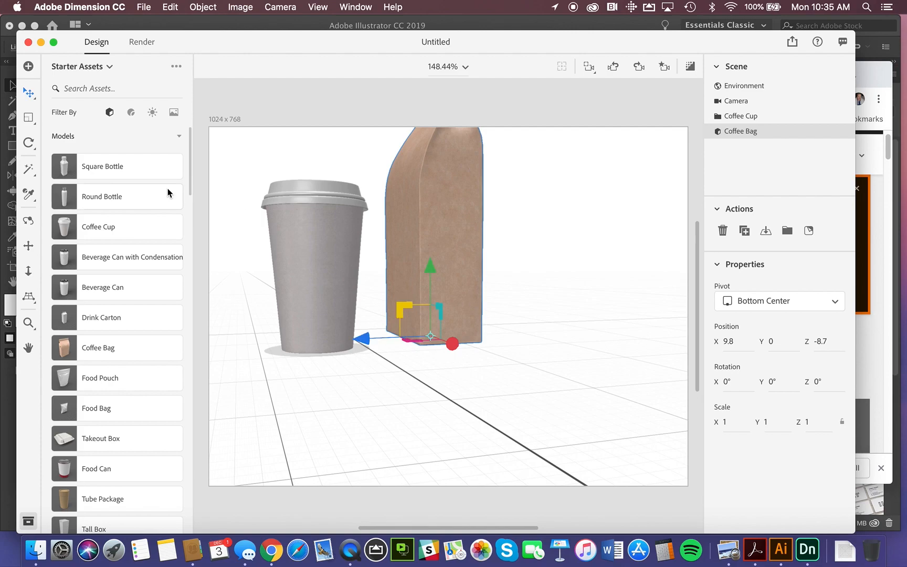
Orbit, pan and dolly the camera to frame the whole coffee bag from the front with the cup before it.
left_click(28, 221)
left_click_drag(304, 301, 443, 316)
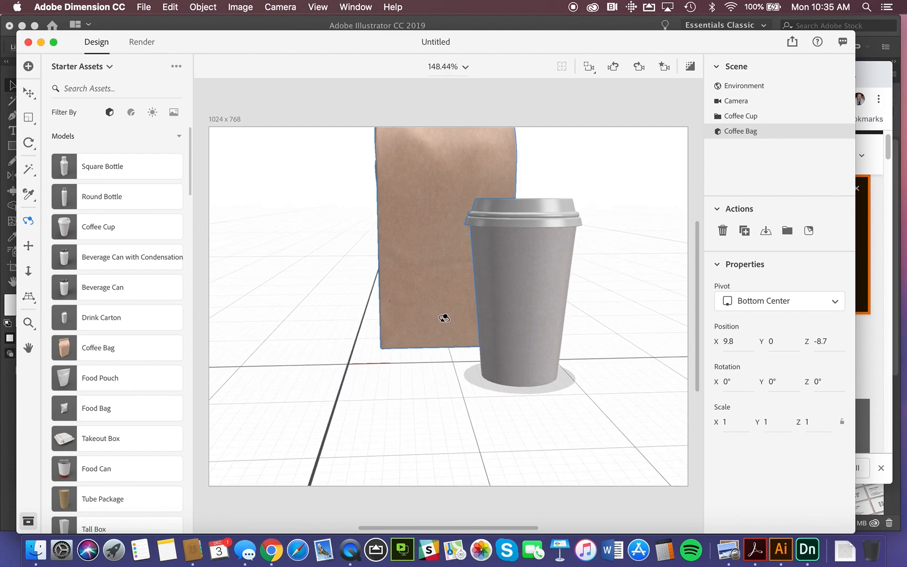
left_click(29, 245)
left_click_drag(458, 277, 447, 344)
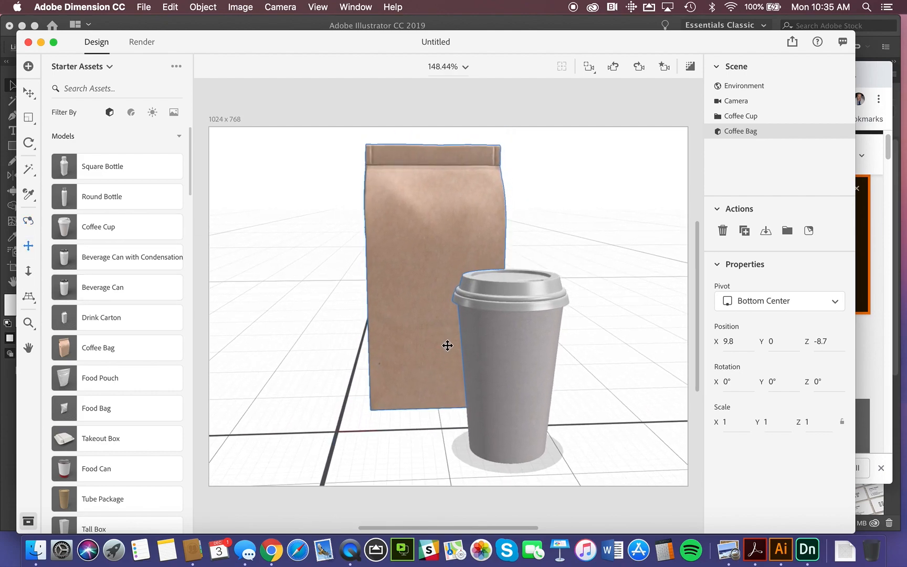
left_click(28, 270)
mouse_move(402, 294)
left_mouse_down()
mouse_move(428, 338)
mouse_move(433, 401)
mouse_move(411, 247)
mouse_move(409, 303)
left_mouse_up()
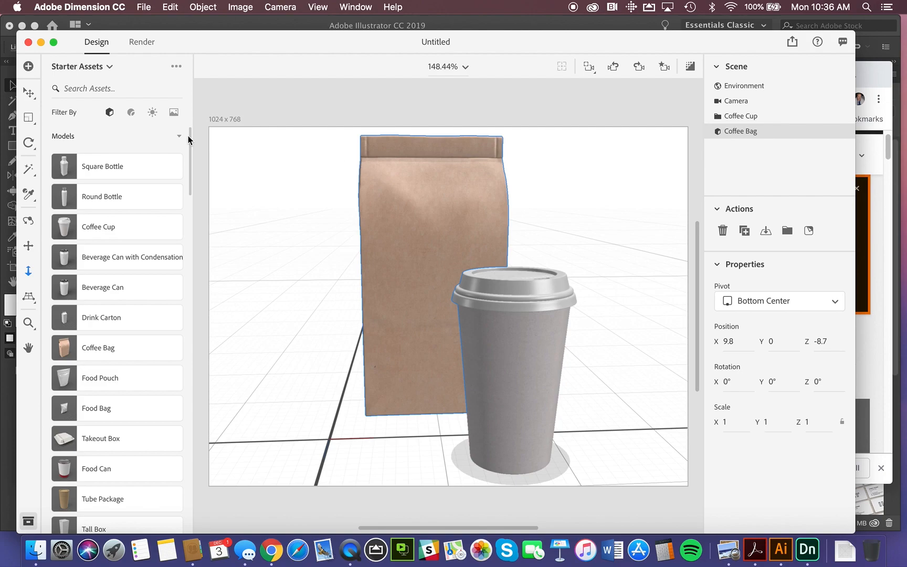
left_click(33, 93)
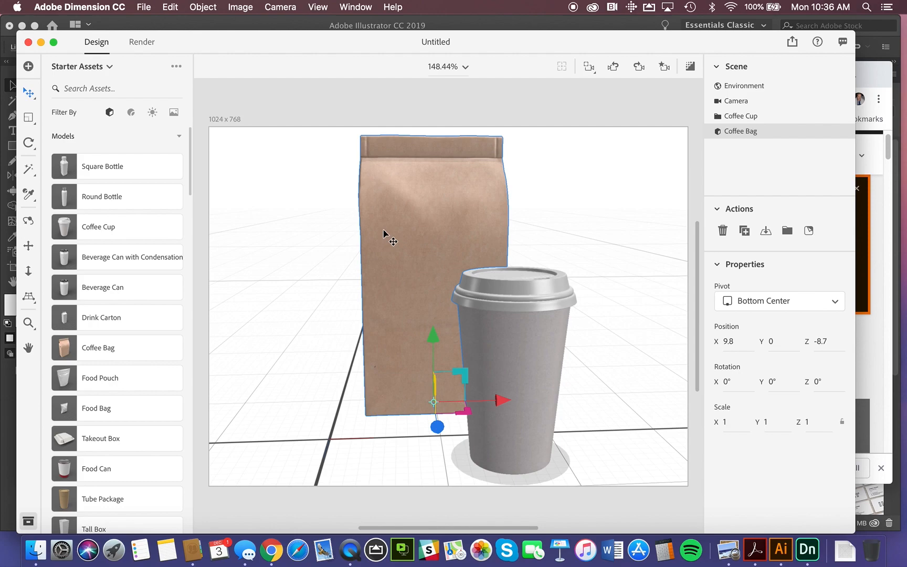
Switch the asset source from Starter Assets to Libraries and open the Branding - Identity library.
left_click(108, 68)
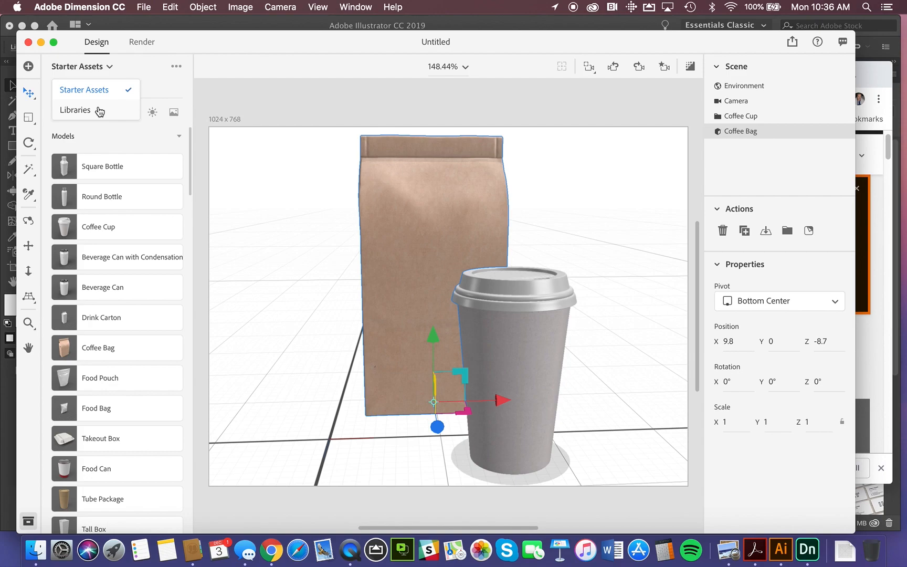
left_click(75, 110)
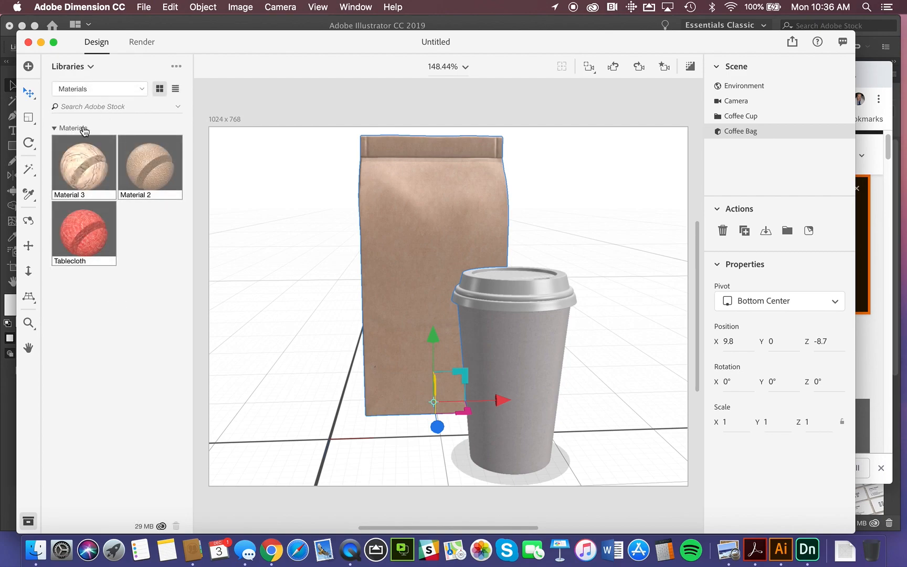
left_click(142, 89)
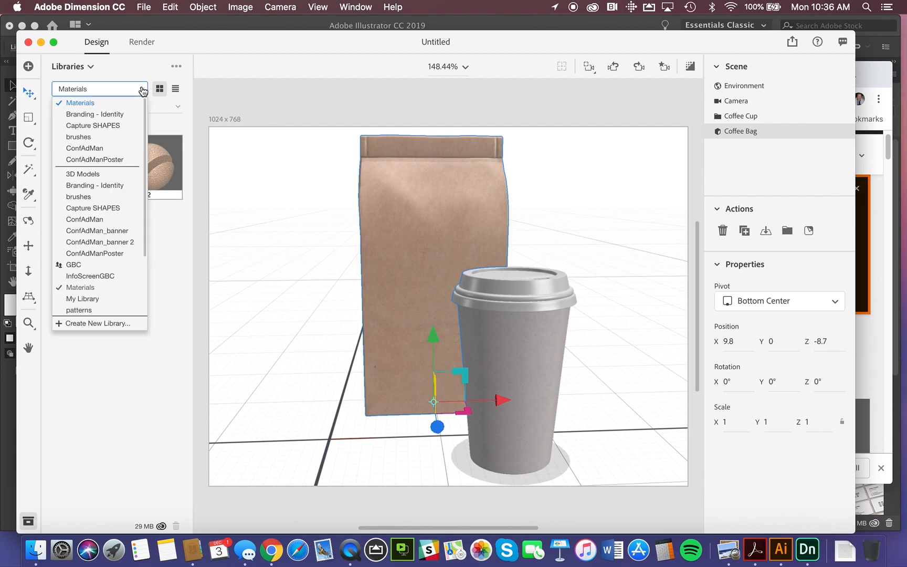
left_click(181, 234)
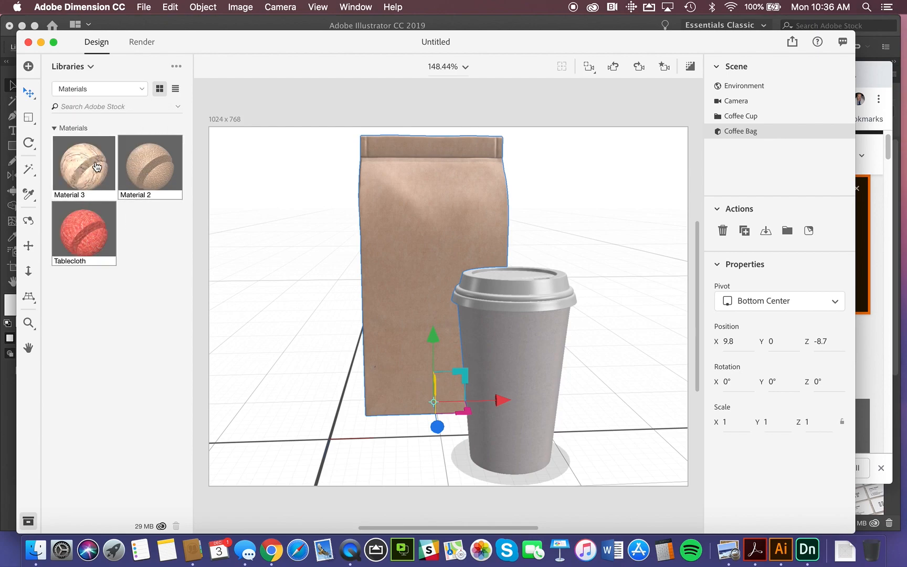
left_click(142, 89)
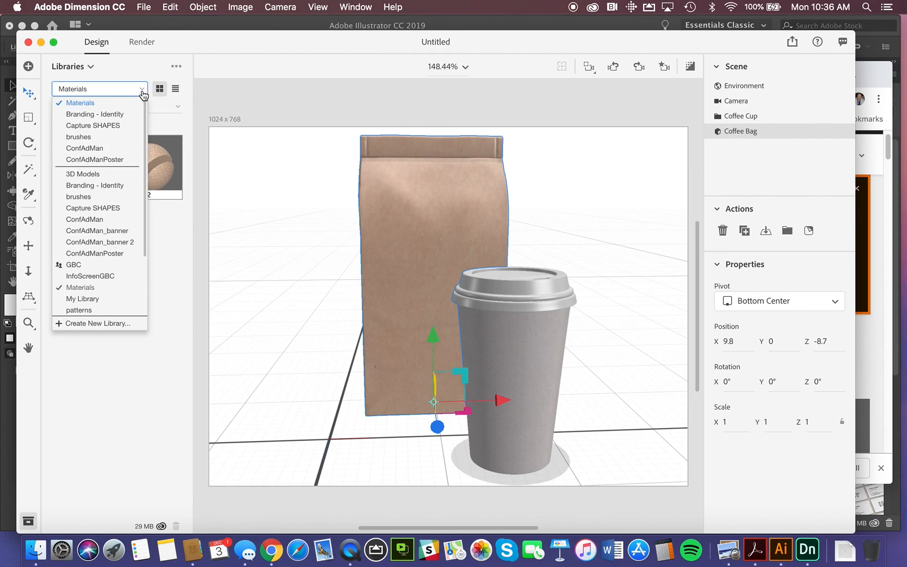
left_click(121, 115)
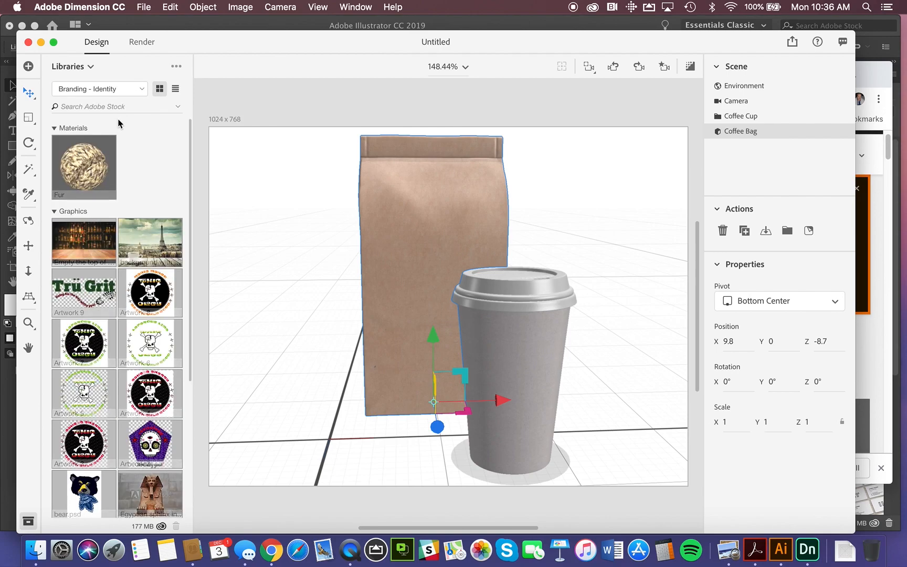
Place the Artwork 2 graphic from the Branding - Identity library on the coffee bag's front and move it lower on the bag.
scroll(151, 187, "down", 2)
scroll(151, 190, "down", 6)
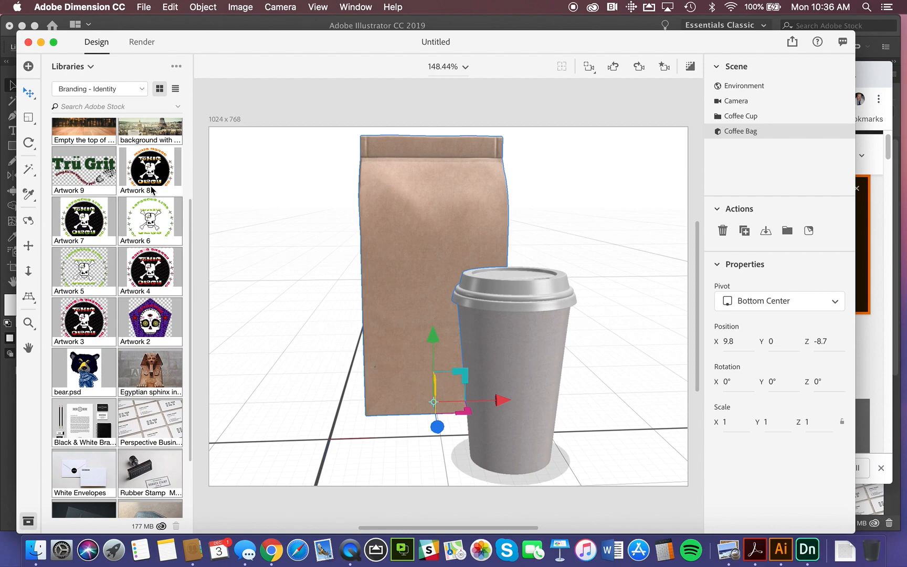
scroll(152, 191, "down", 1)
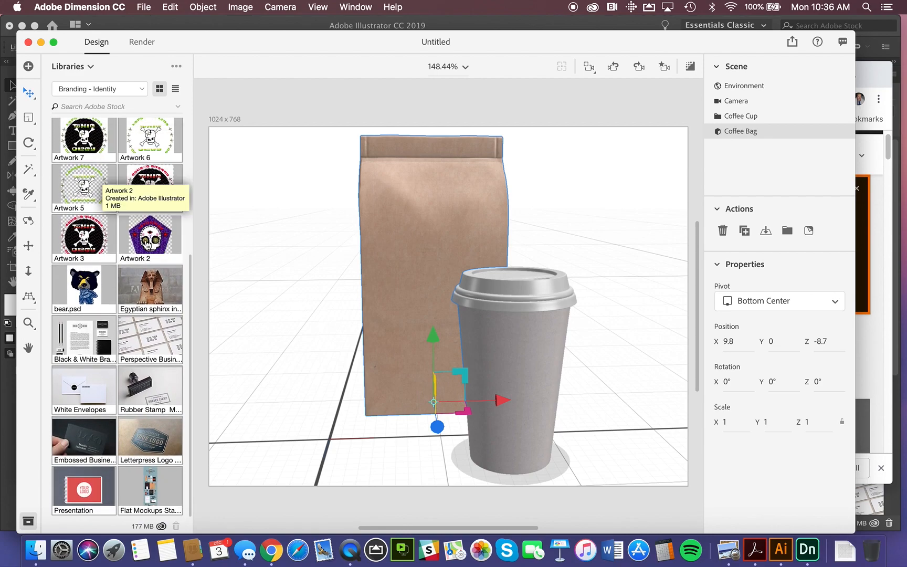
mouse_move(148, 243)
left_mouse_down()
mouse_move(390, 232)
mouse_move(396, 222)
left_mouse_up()
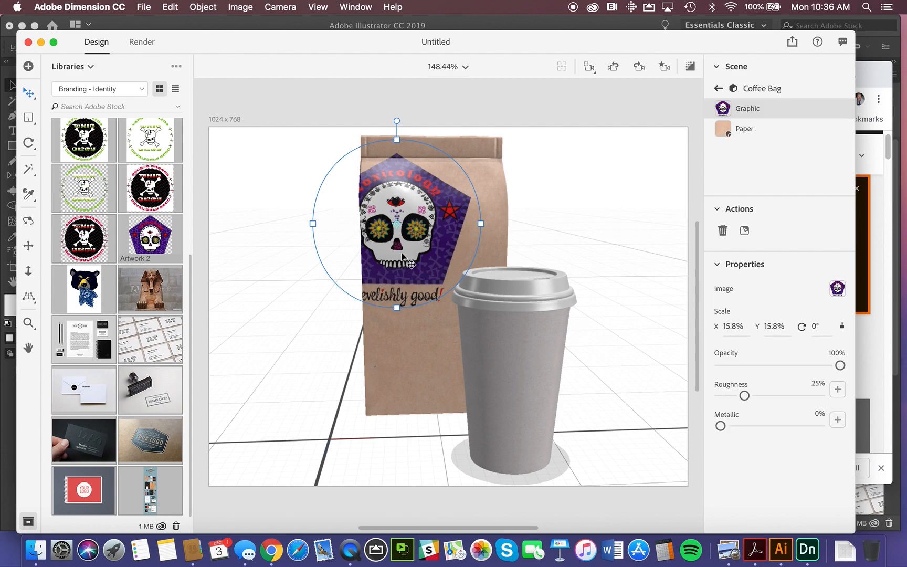
left_click_drag(402, 256, 387, 290)
Orbit the camera slightly and move the skull graphic sideways to centre it on the coffee bag's front.
left_click(28, 221)
mouse_move(301, 263)
left_mouse_down()
mouse_move(412, 265)
mouse_move(289, 262)
left_mouse_up()
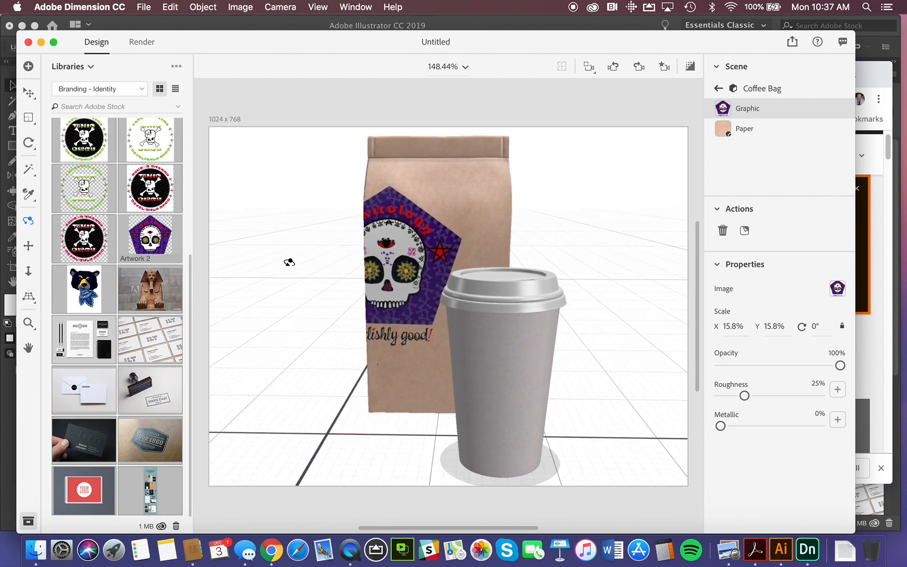
left_click(29, 95)
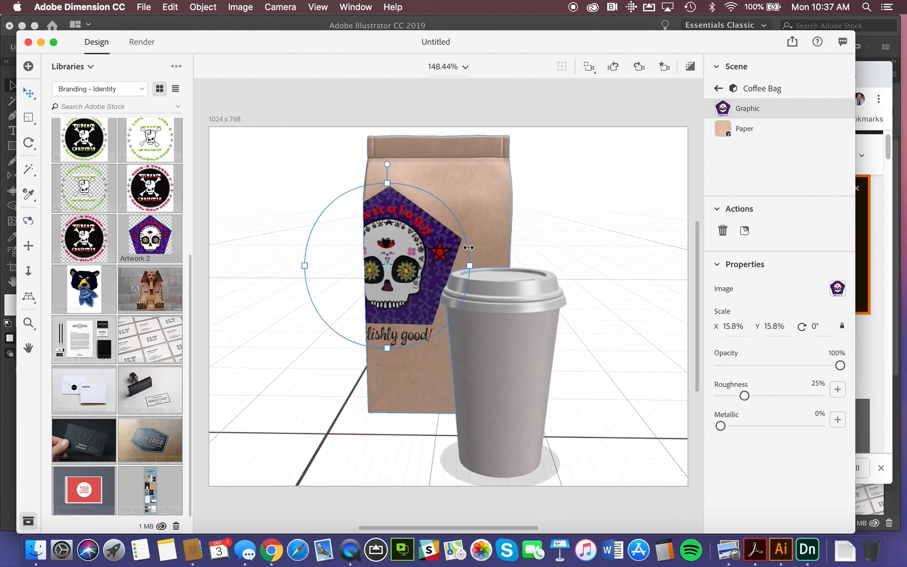
left_click_drag(410, 240, 460, 246)
Scale the coffee bag's graphic down to about 13.5%, undoing a trial rotation and a trial horizontal stretch.
left_click_drag(436, 168, 378, 175)
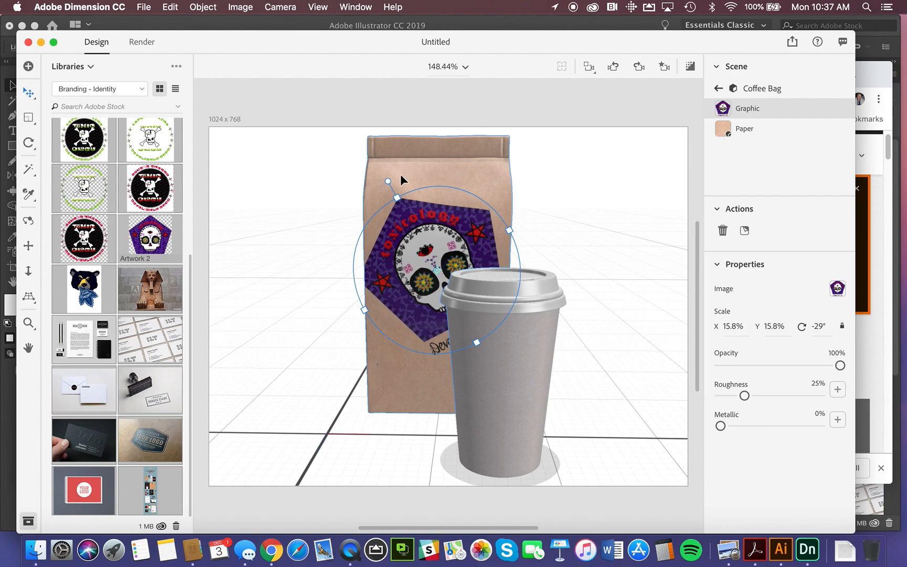
key("super+z")
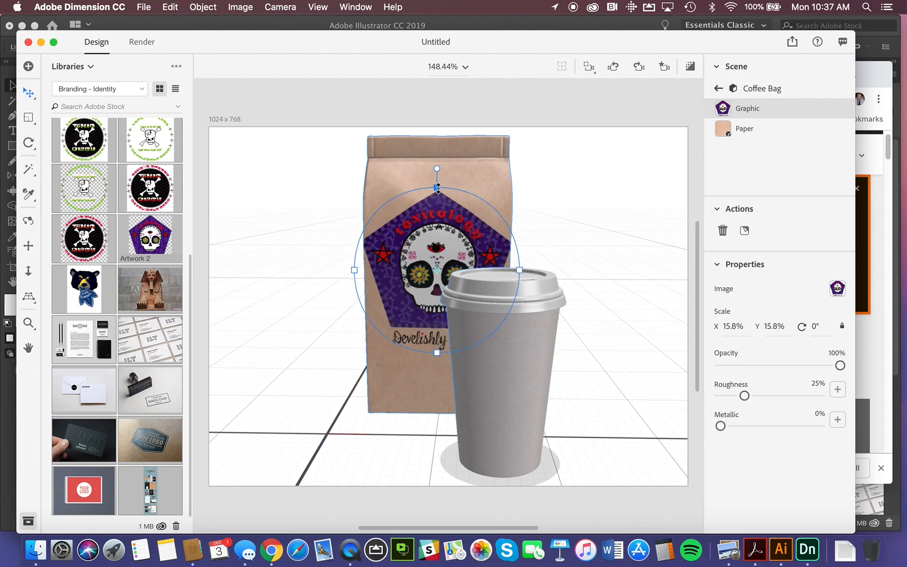
mouse_move(438, 188)
left_mouse_down()
mouse_move(437, 157)
mouse_move(434, 200)
left_mouse_up()
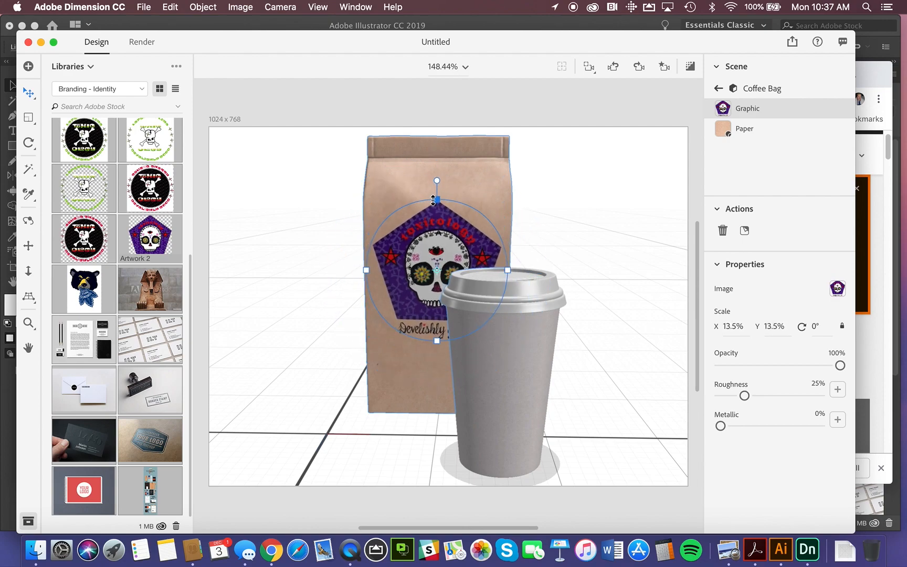
mouse_move(438, 339)
left_mouse_down()
mouse_move(439, 368)
mouse_move(439, 337)
left_mouse_up()
key("super+z")
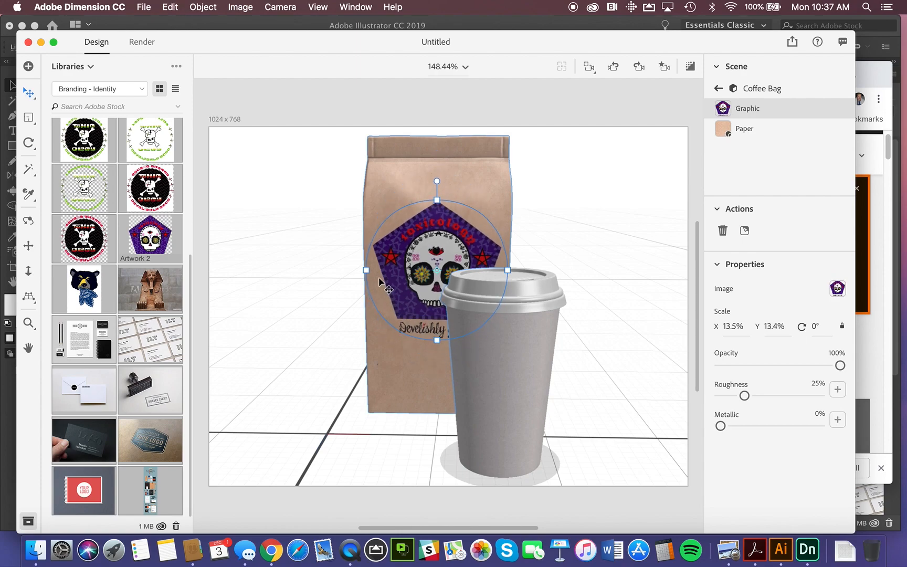
left_click_drag(367, 270, 341, 266)
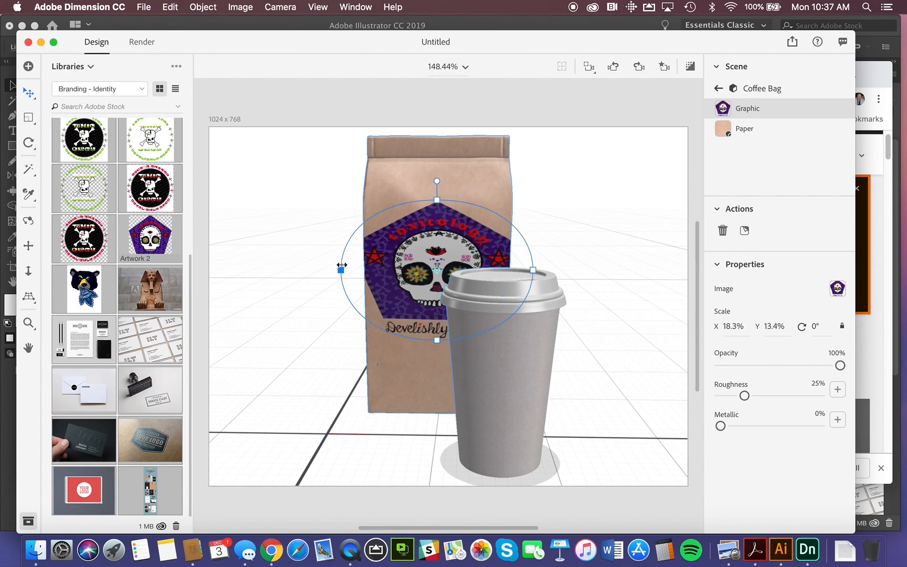
key("super+z")
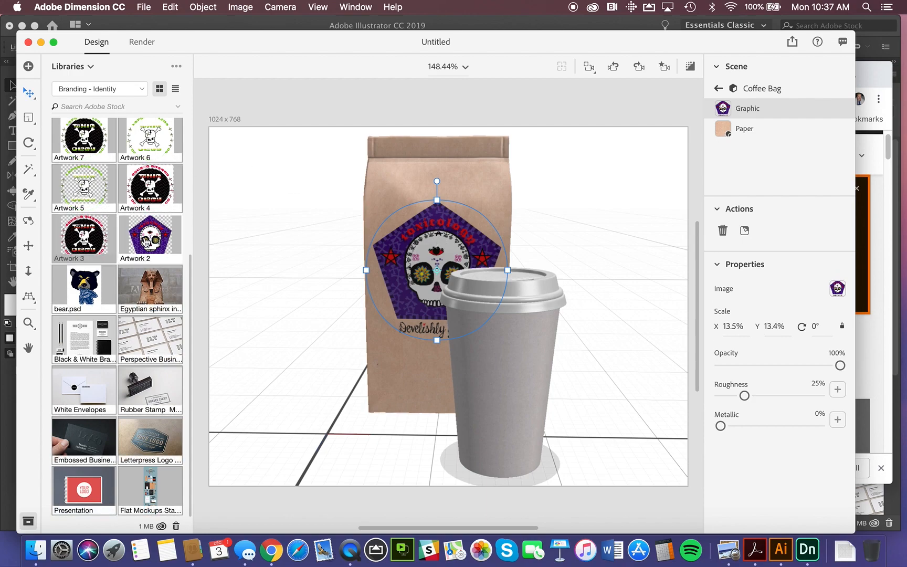
Place the Artwork 2 graphic on the coffee cup and position it in the middle of the cup's front.
left_click(536, 366)
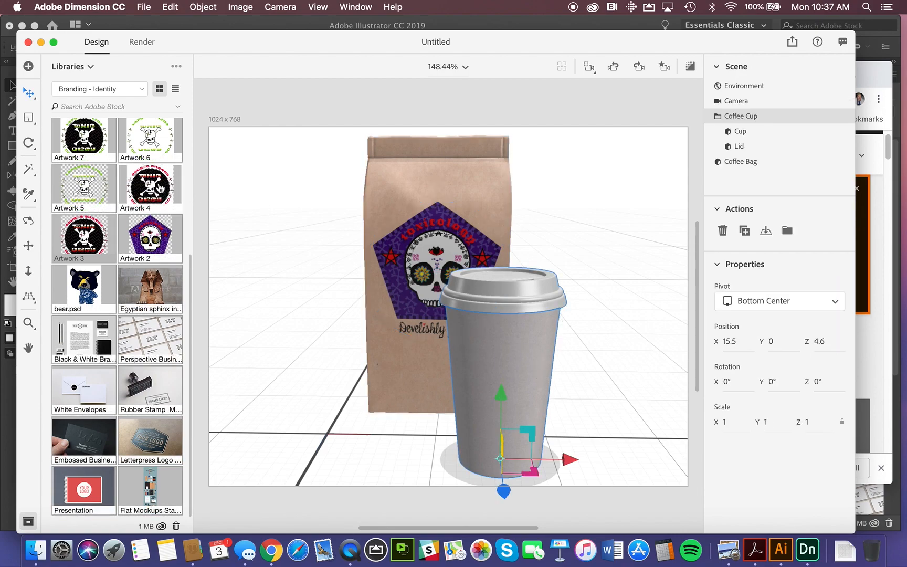
left_click_drag(152, 237, 478, 359)
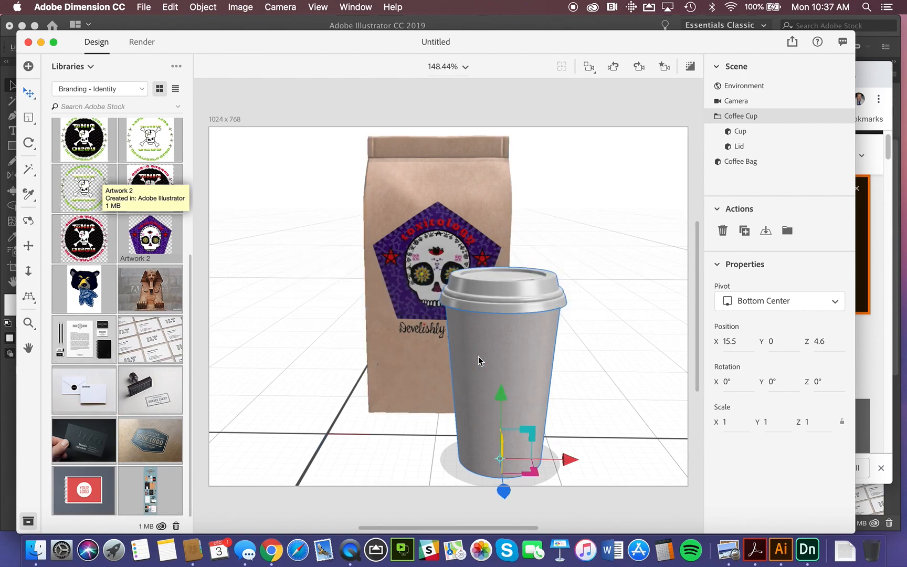
left_click_drag(486, 372, 512, 403)
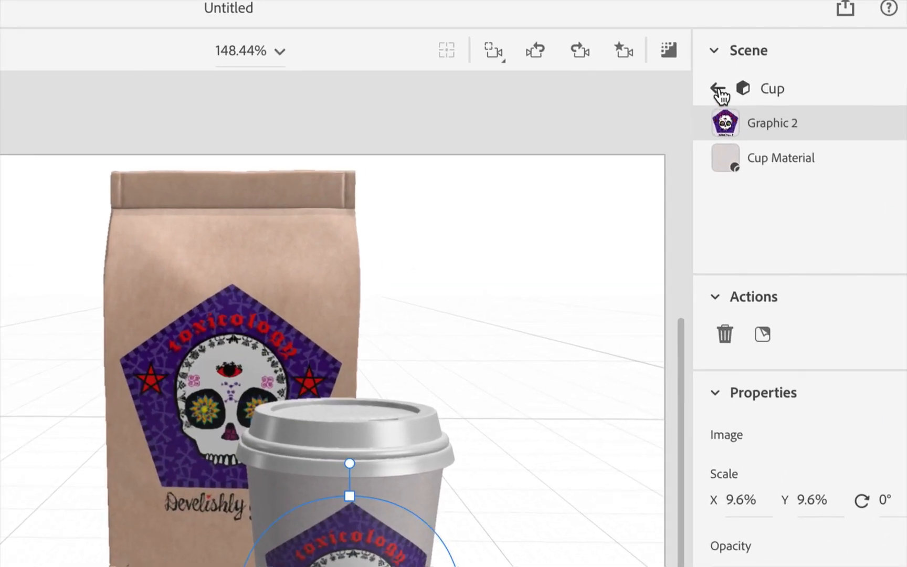
Leave the cup's graphic level, expand the Coffee Cup group and open the Lid's material.
left_click(717, 89)
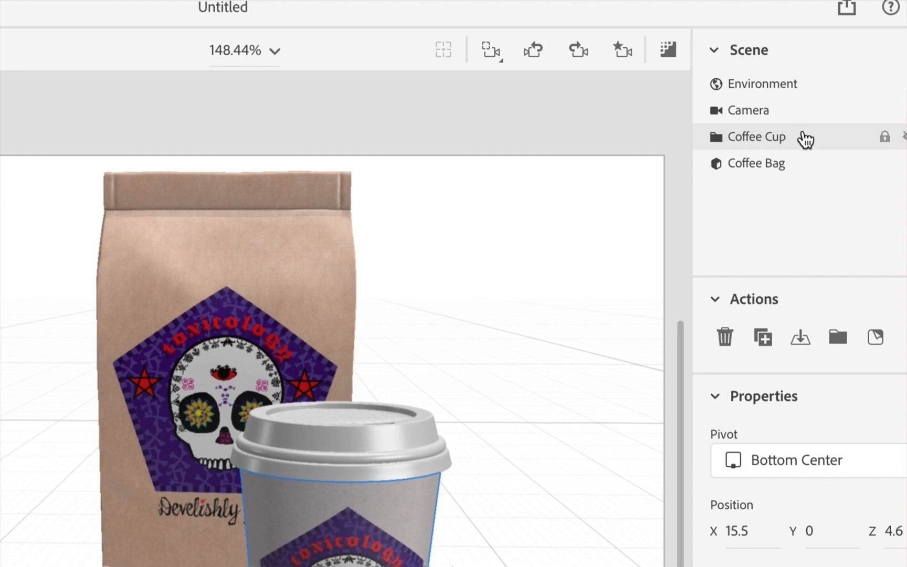
left_click(762, 143)
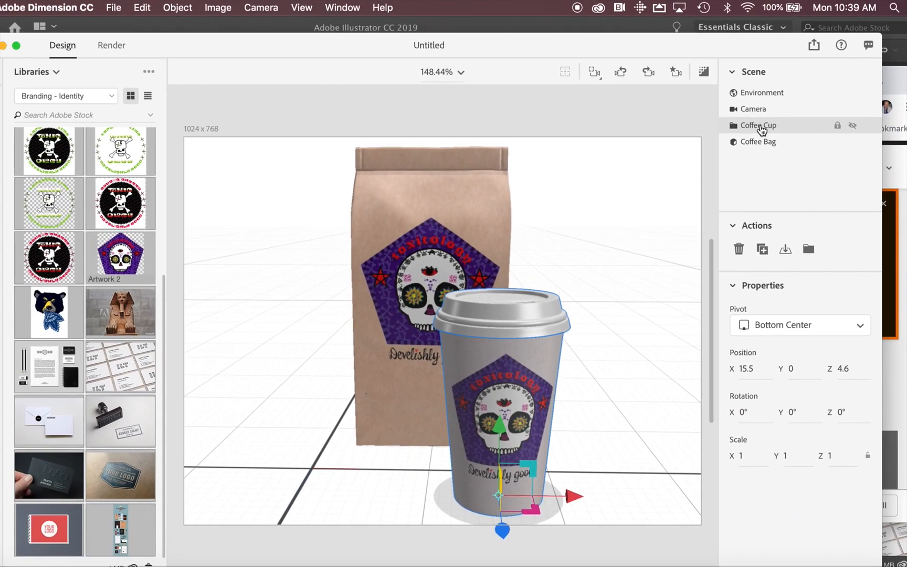
double_click(761, 129)
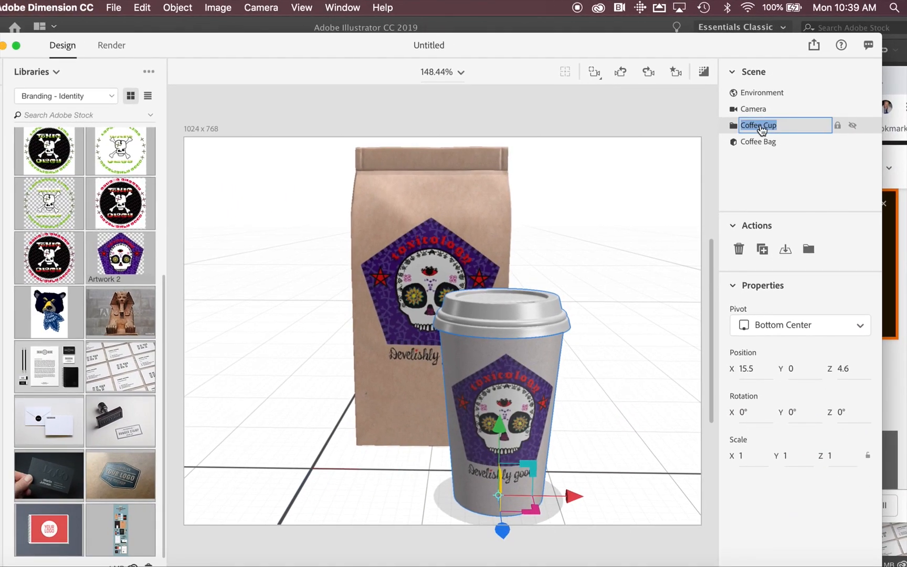
left_click(734, 127)
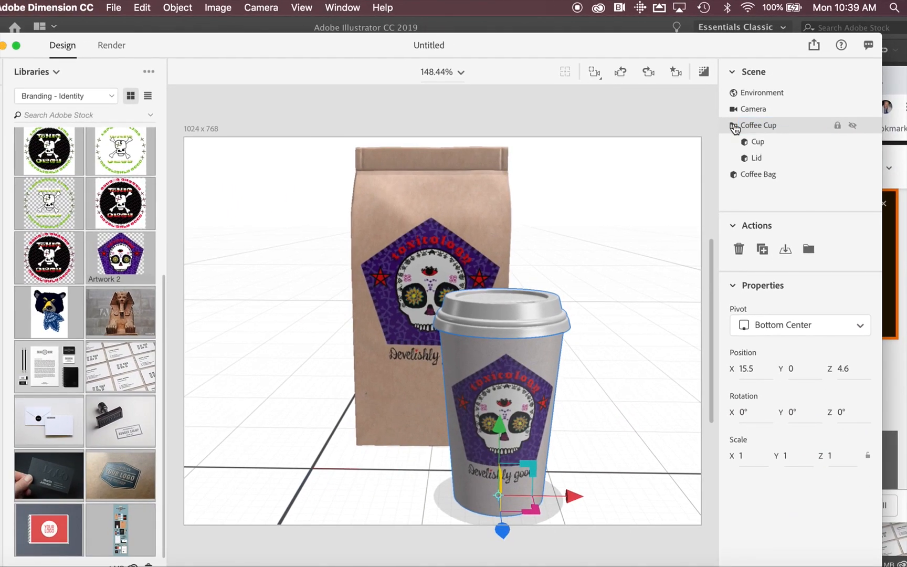
left_click(757, 160)
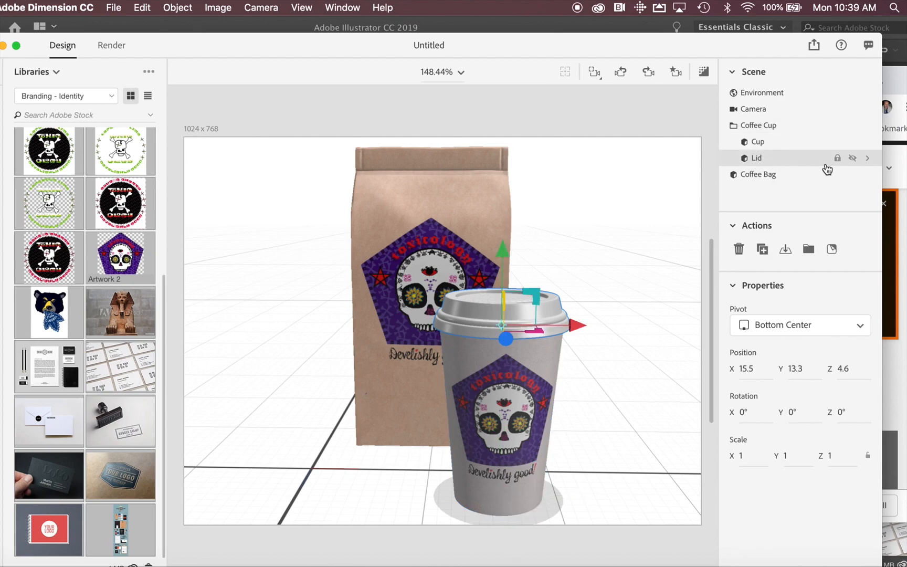
left_click(868, 158)
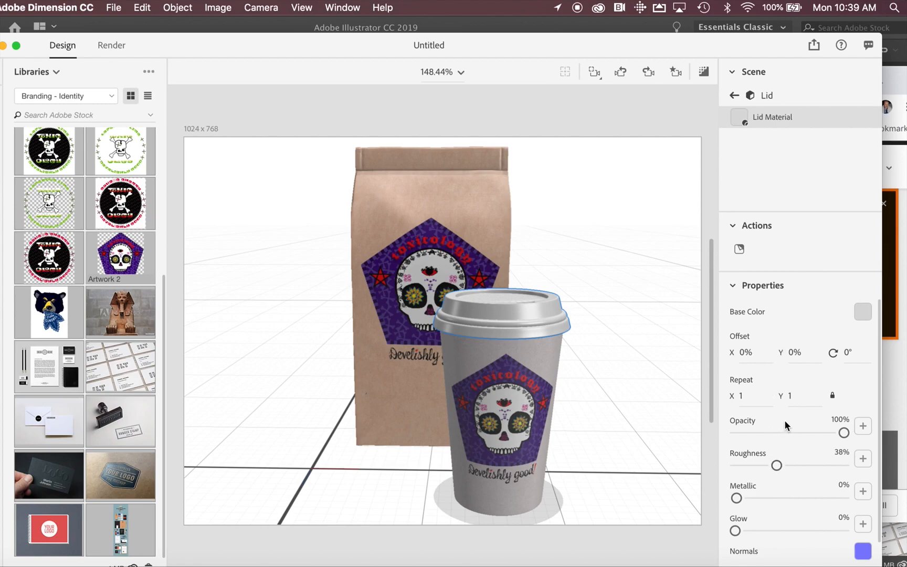
Set the Lid Material's base color to red, RGB 235, 68, 68.
scroll(784, 419, "down", 1)
scroll(785, 419, "up", 1)
scroll(785, 421, "down", 1)
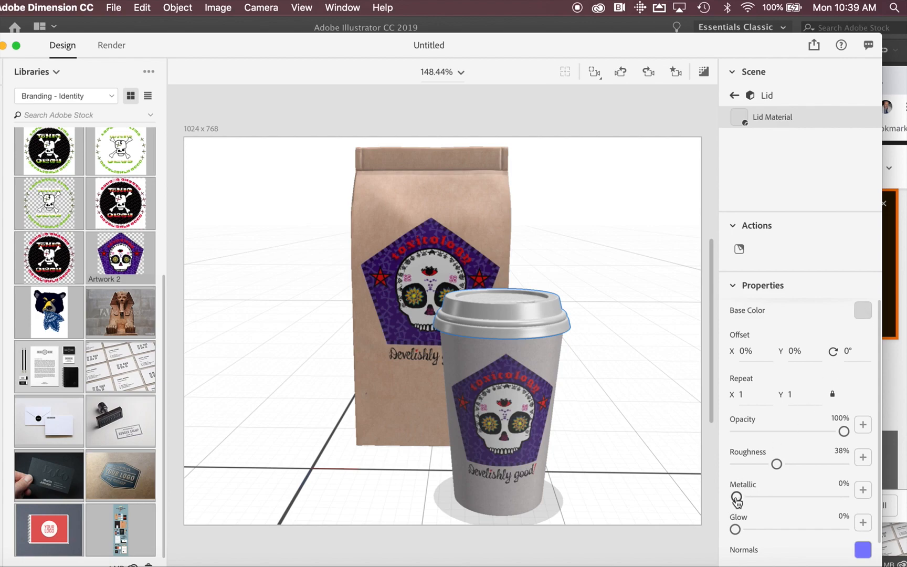
left_click_drag(736, 497, 721, 544)
left_click(863, 311)
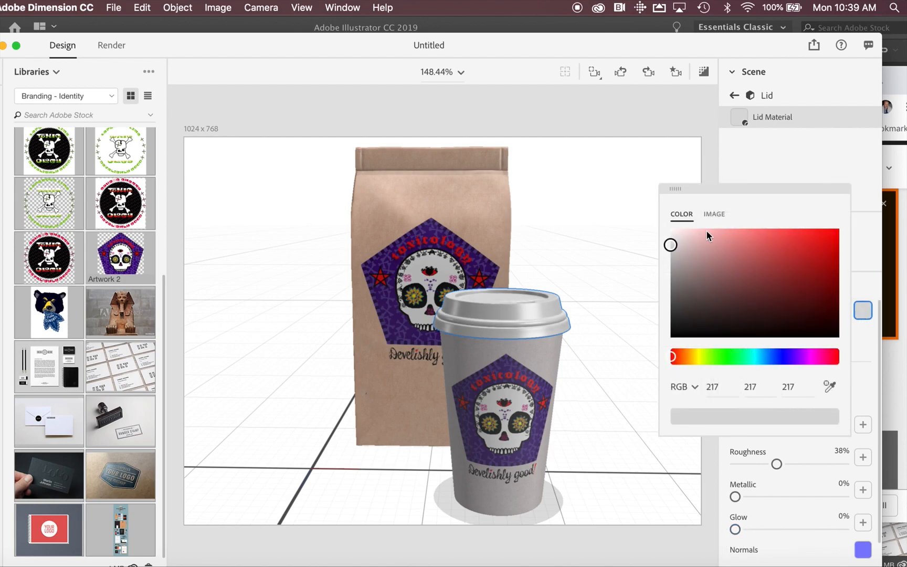
left_click(794, 236)
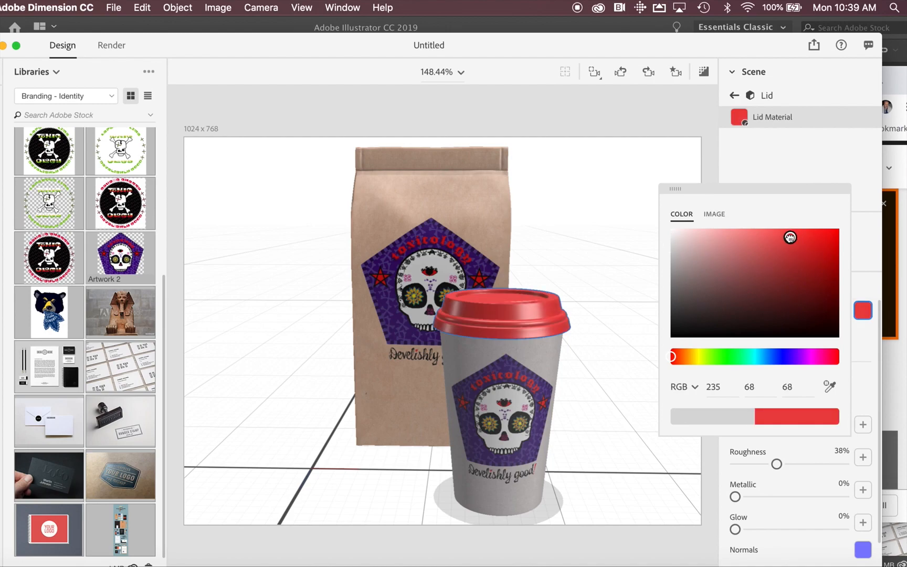
Set the Lid Material's Metallic value to 79% and return to the scene's object list.
left_click(771, 497)
mouse_move(772, 497)
left_mouse_down()
mouse_move(836, 495)
mouse_move(821, 503)
mouse_move(835, 498)
mouse_move(837, 508)
left_mouse_up()
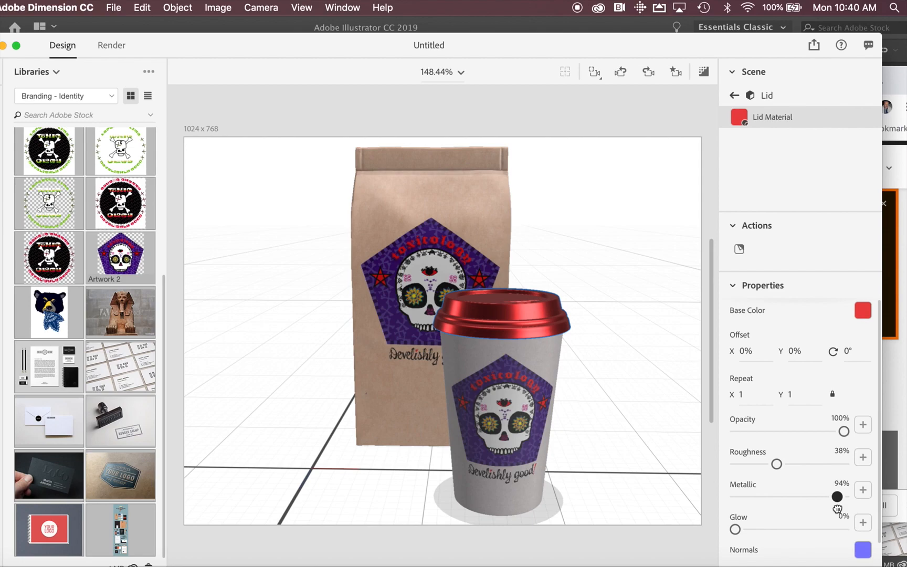
mouse_move(837, 508)
left_mouse_down()
mouse_move(814, 501)
mouse_move(822, 501)
left_mouse_up()
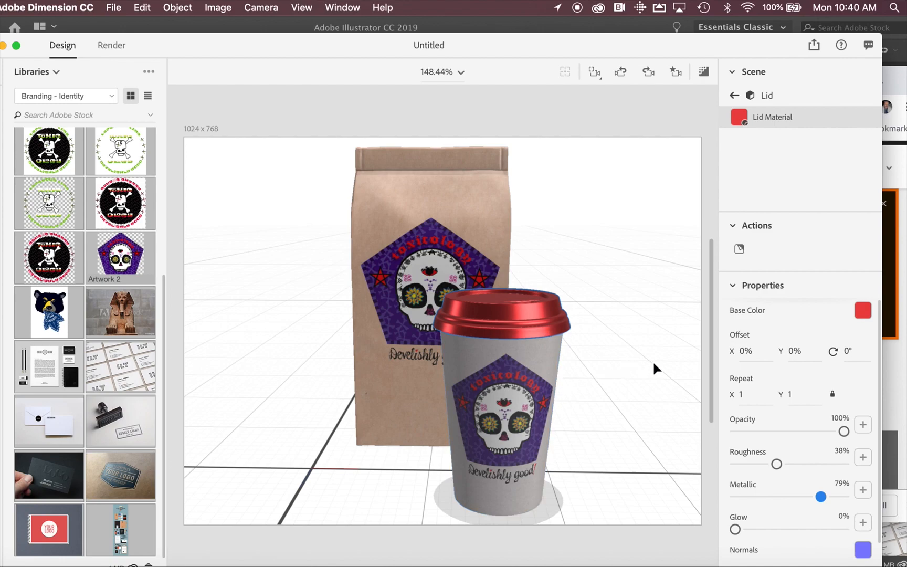
left_click(734, 95)
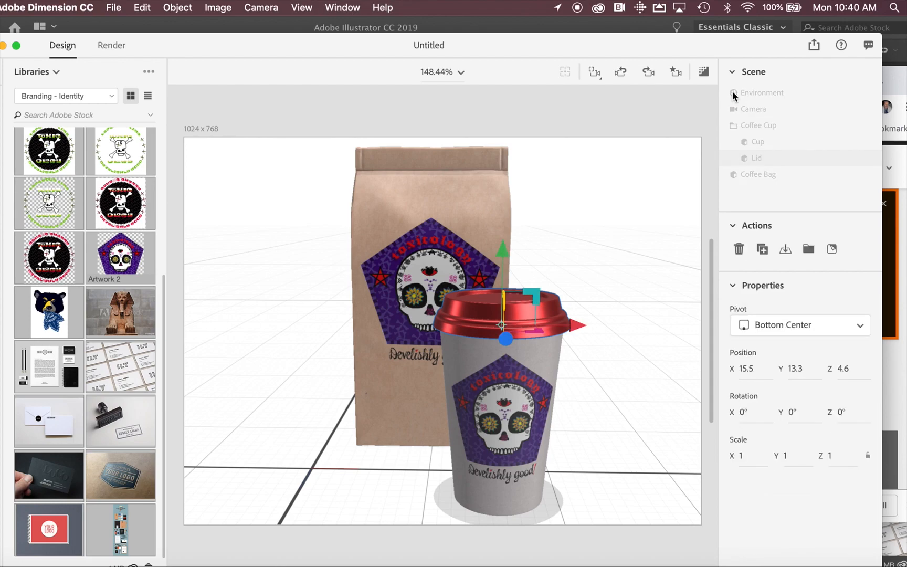
Open the Cup object and examine the properties of its Graphic 2 and Cup Material layers.
left_click(756, 143)
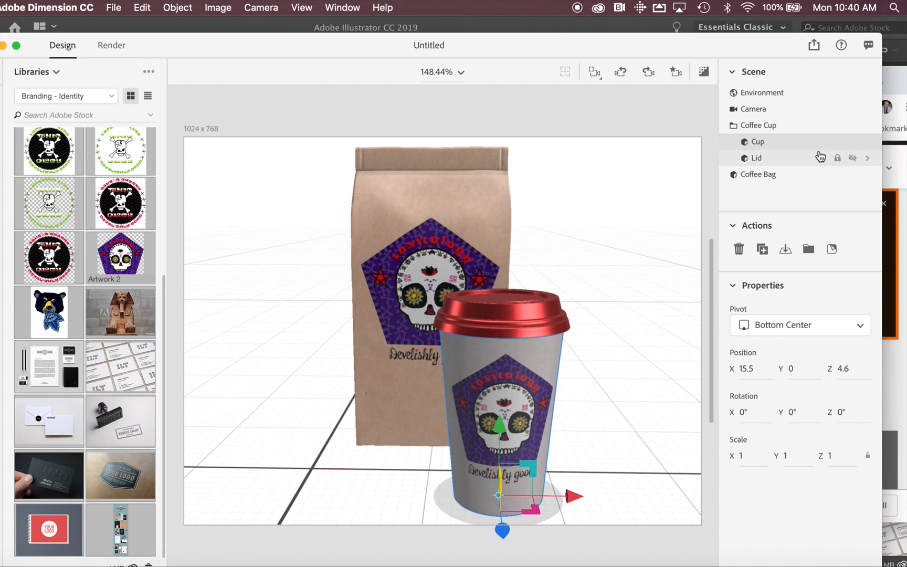
left_click(869, 145)
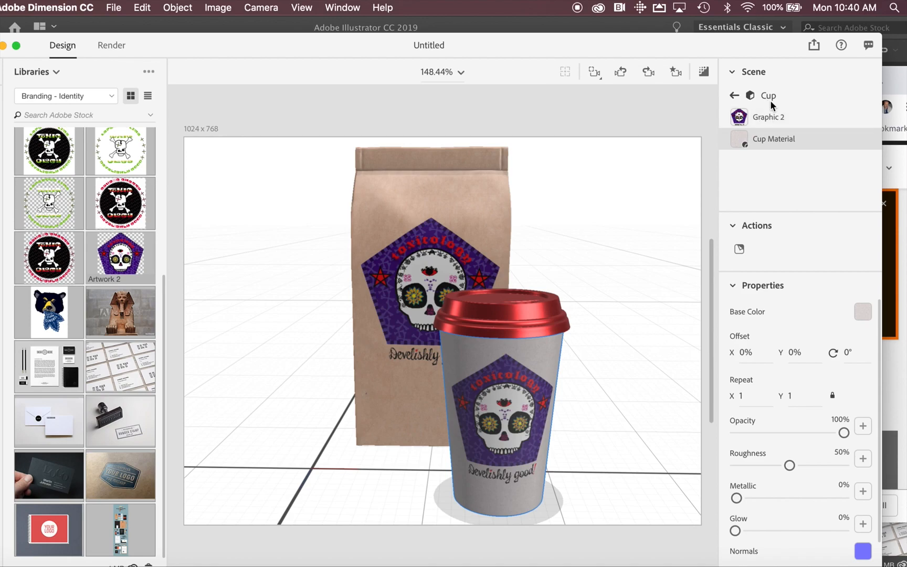
left_click(748, 96)
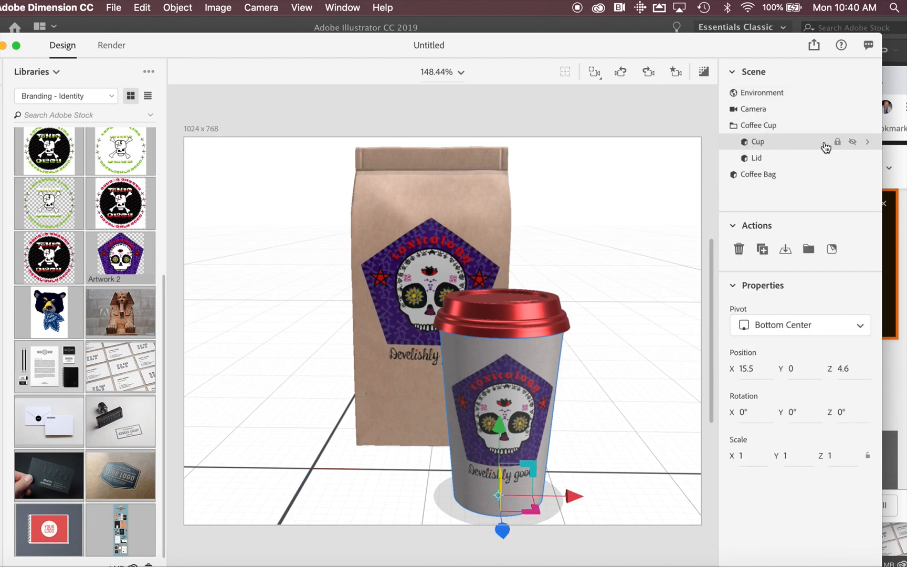
left_click(867, 143)
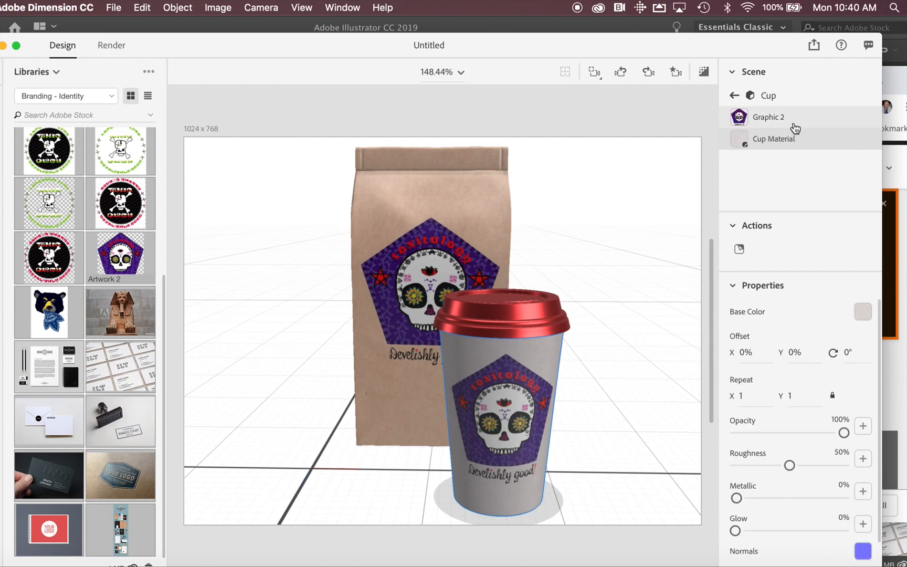
left_click(756, 124)
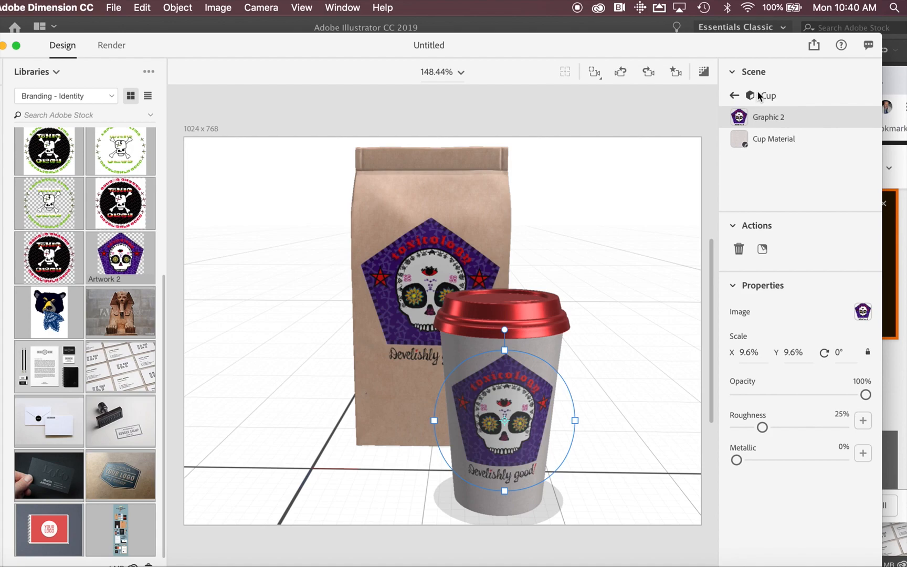
left_click(740, 141)
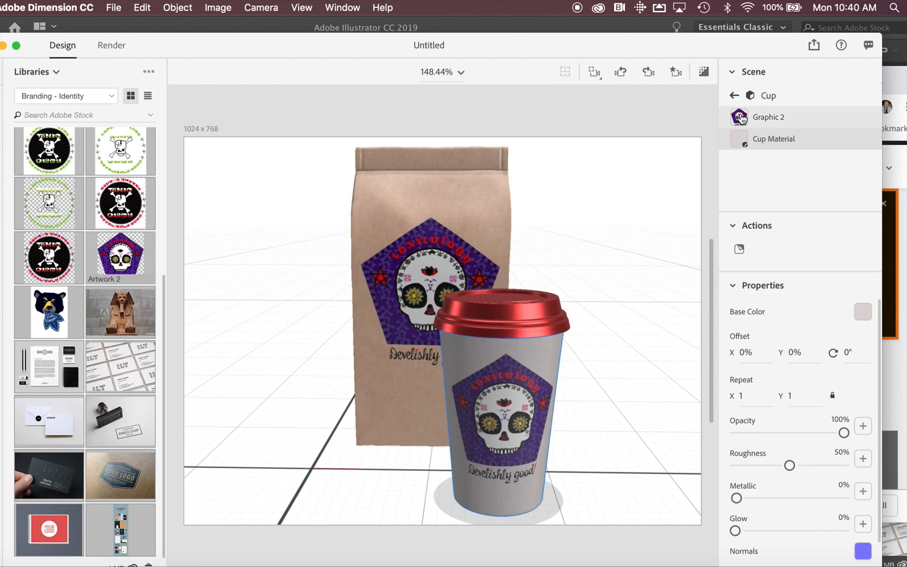
left_click(741, 119)
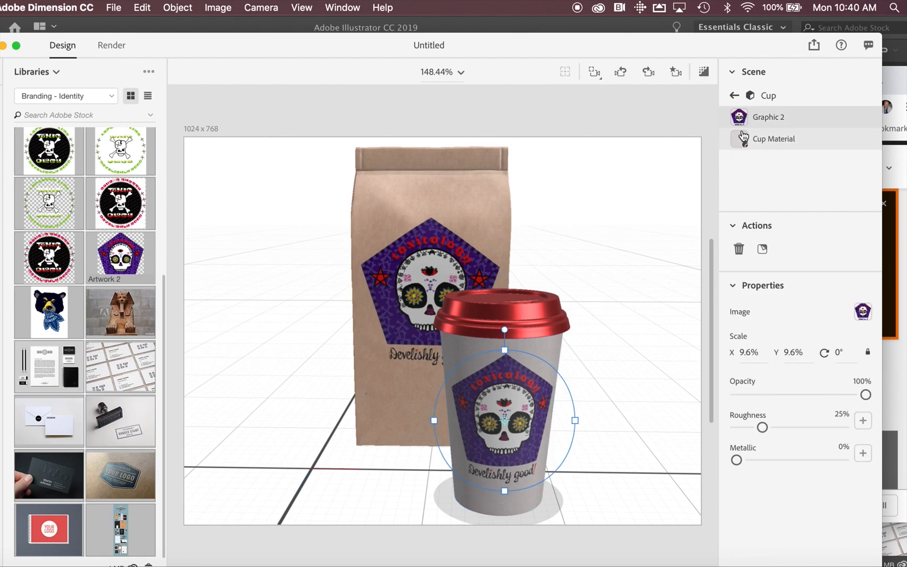
Switch the asset list to the starter assets, filter it to images and find the green Dashes pattern.
scroll(110, 311, "up", 3)
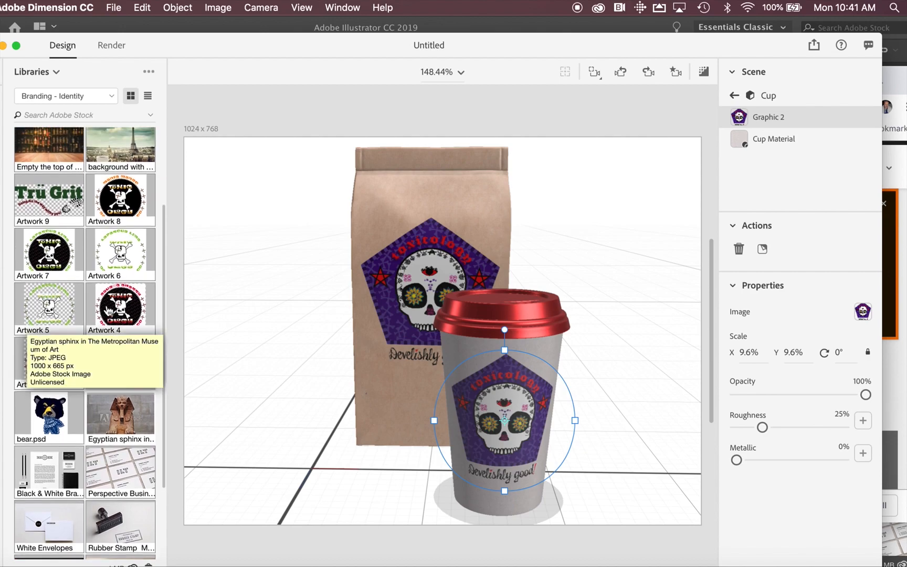
left_click(55, 72)
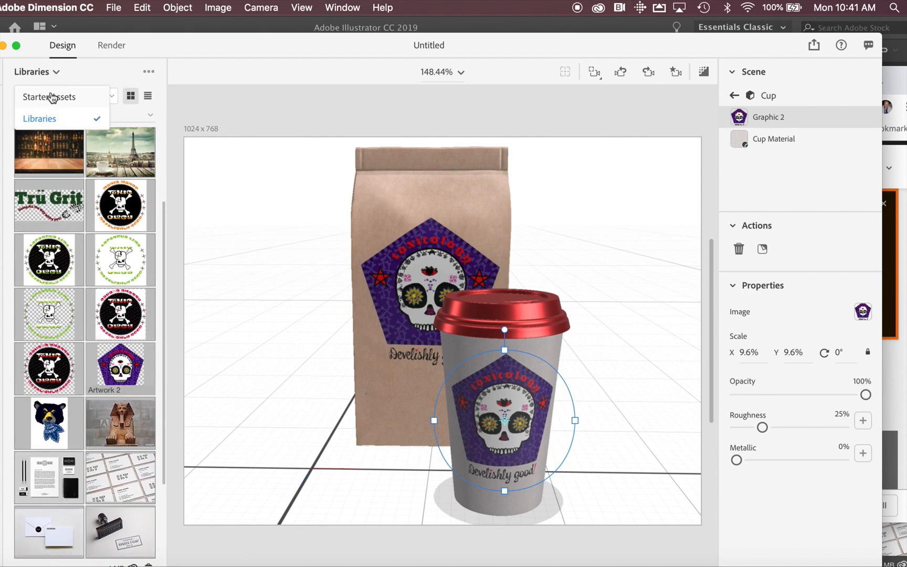
left_click(52, 97)
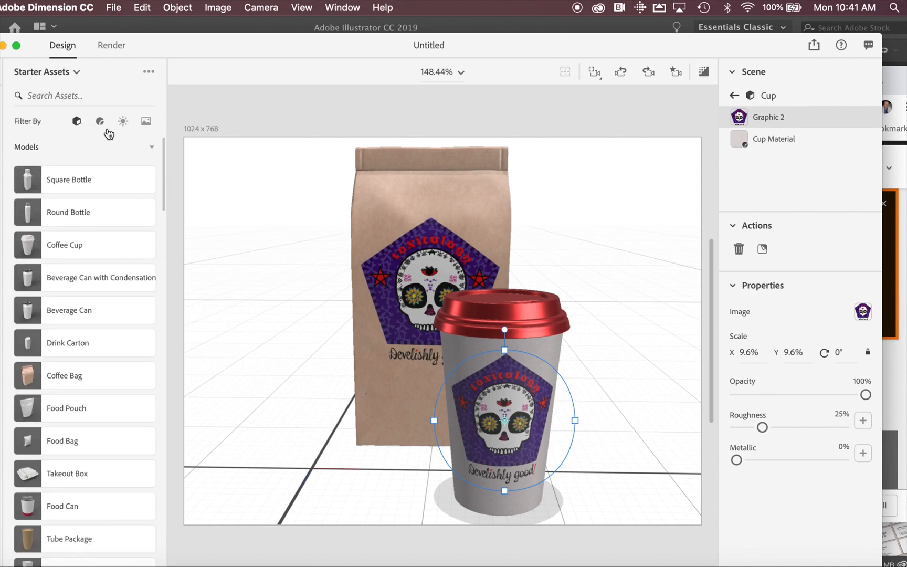
left_click(145, 122)
scroll(64, 307, "down", 1)
scroll(64, 307, "down", 5)
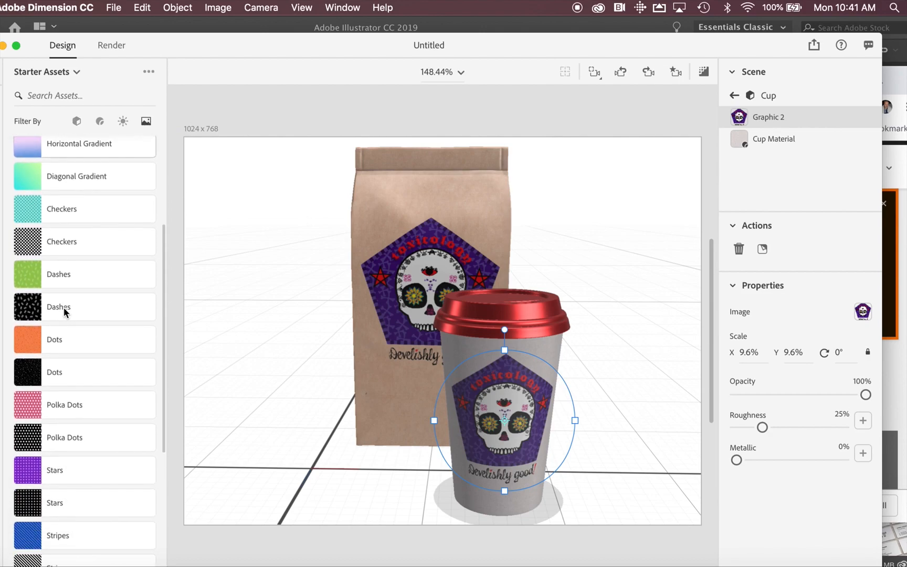
left_click(37, 277)
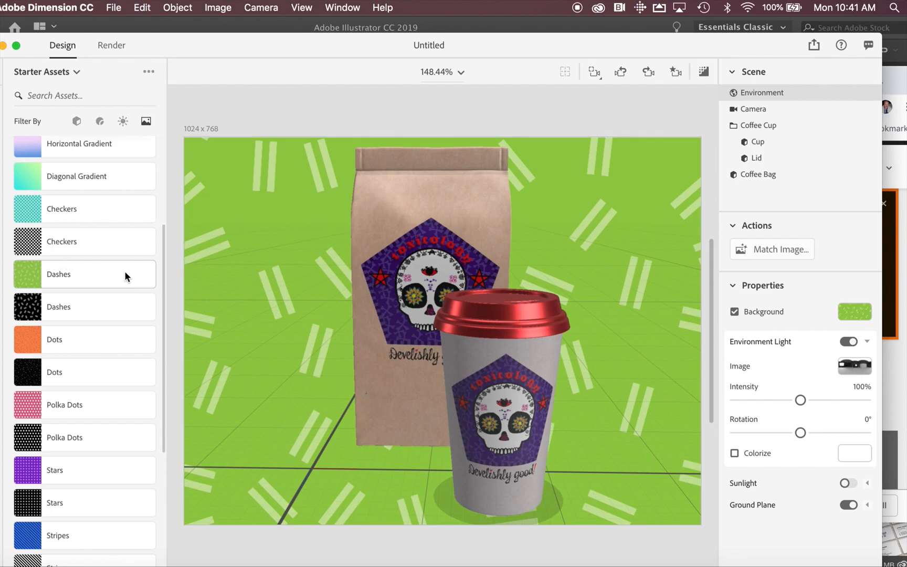
key("super+z")
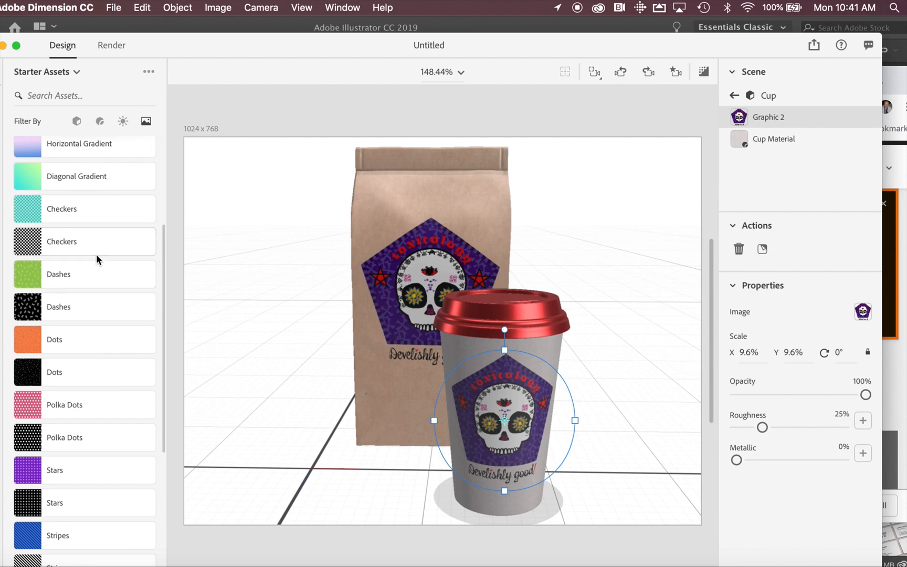
left_click(471, 347)
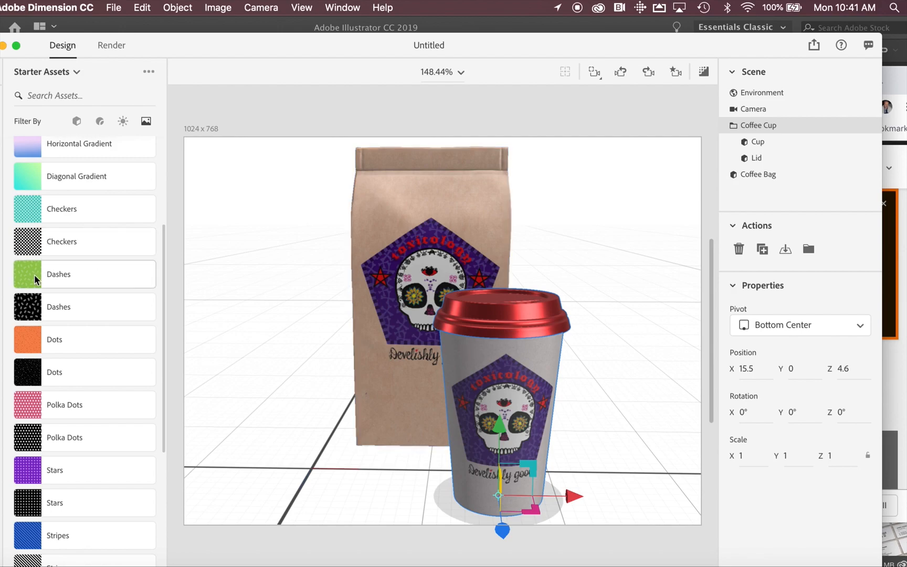
left_click_drag(37, 273, 461, 361)
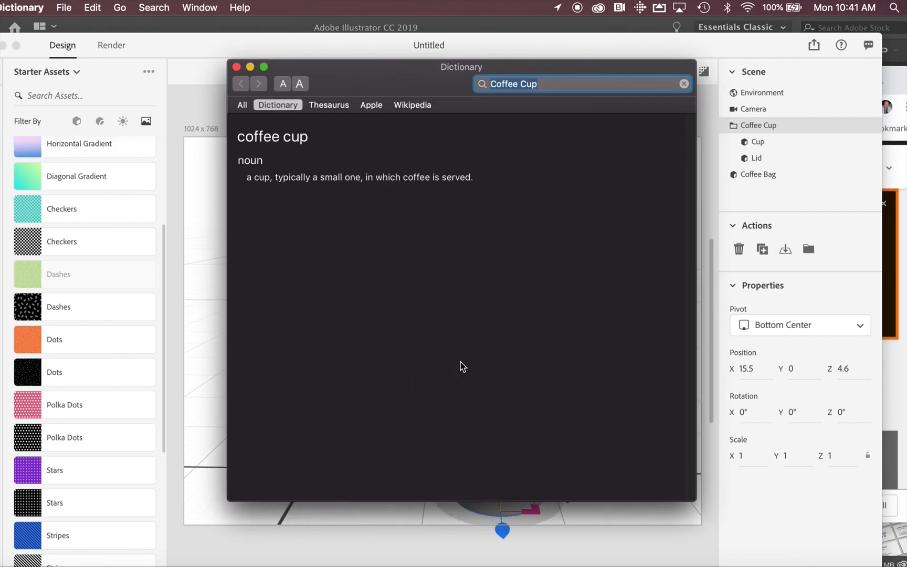
left_click(237, 67)
Place the green Dashes image on the cup beneath the skull graphic and enlarge it to about 30% scale.
left_click_drag(81, 281, 524, 354)
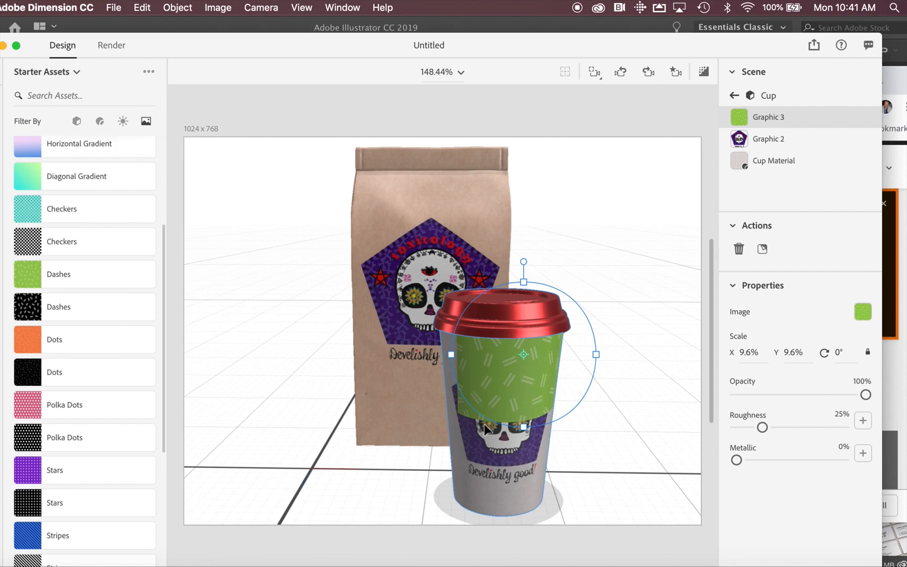
left_click_drag(765, 141, 767, 116)
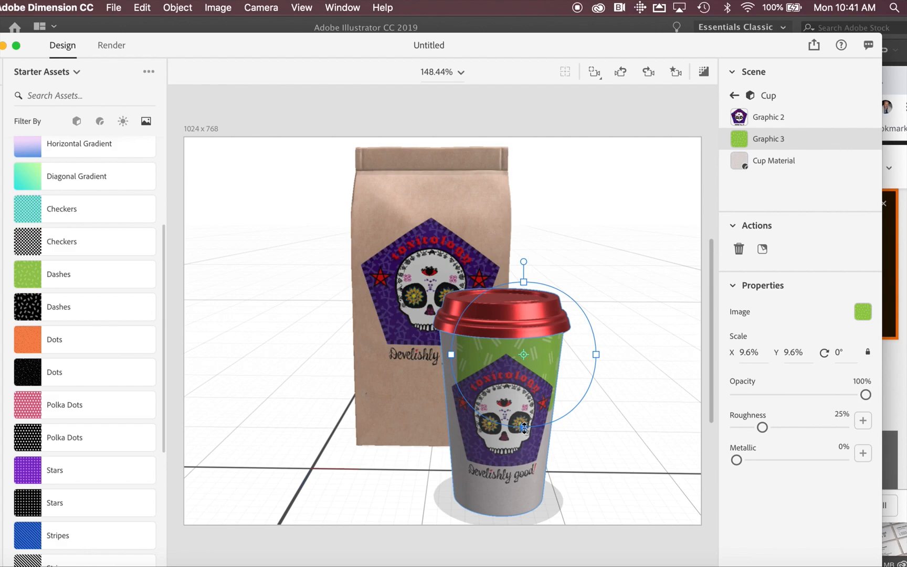
left_click_drag(524, 428, 404, 559)
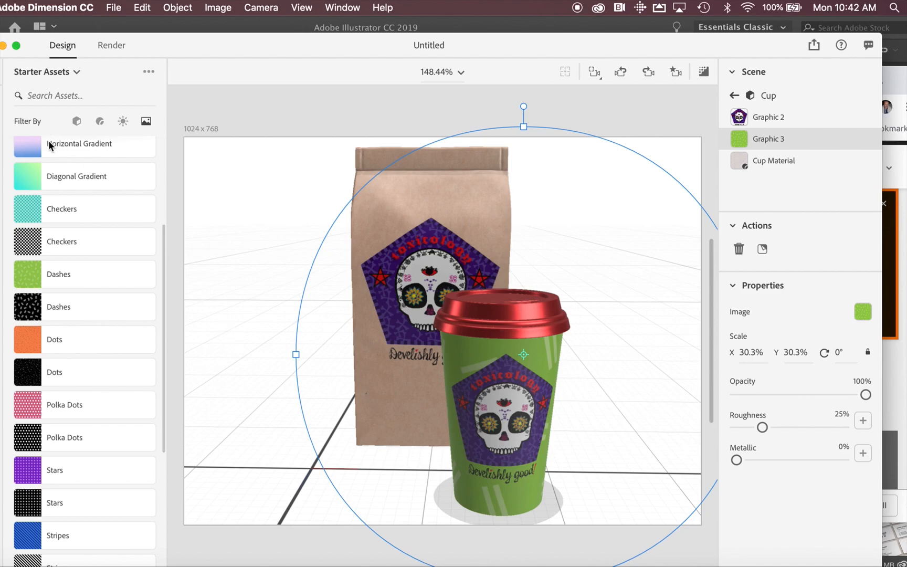
Select the scene's Environment and switch the asset list back to the Creative Cloud libraries.
scroll(106, 225, "up", 5)
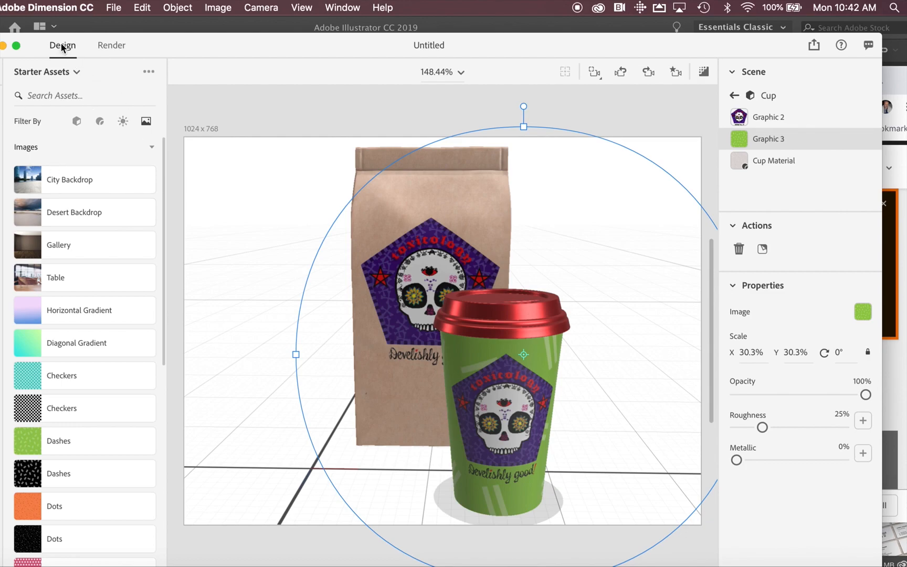
left_click(77, 73)
left_click(76, 73)
left_click(77, 77)
left_click(77, 78)
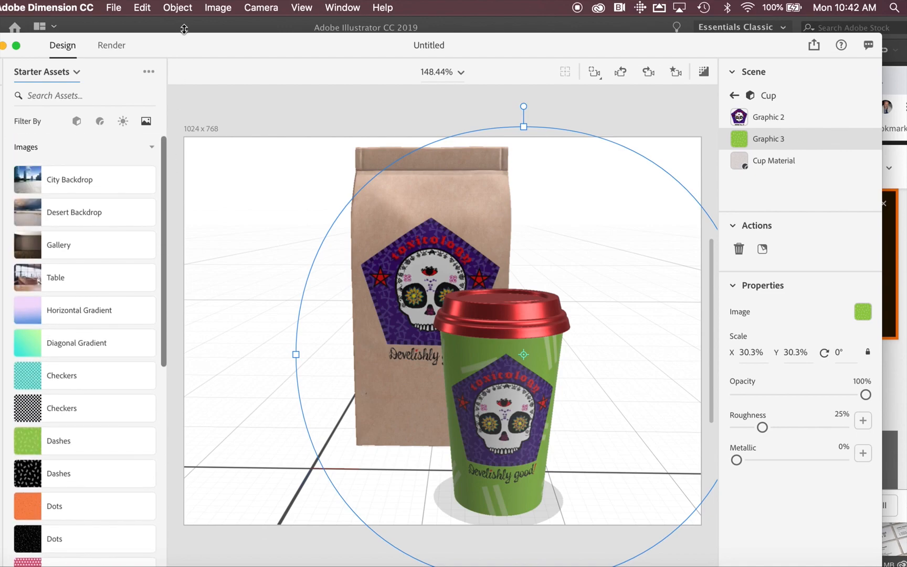
left_click(210, 103)
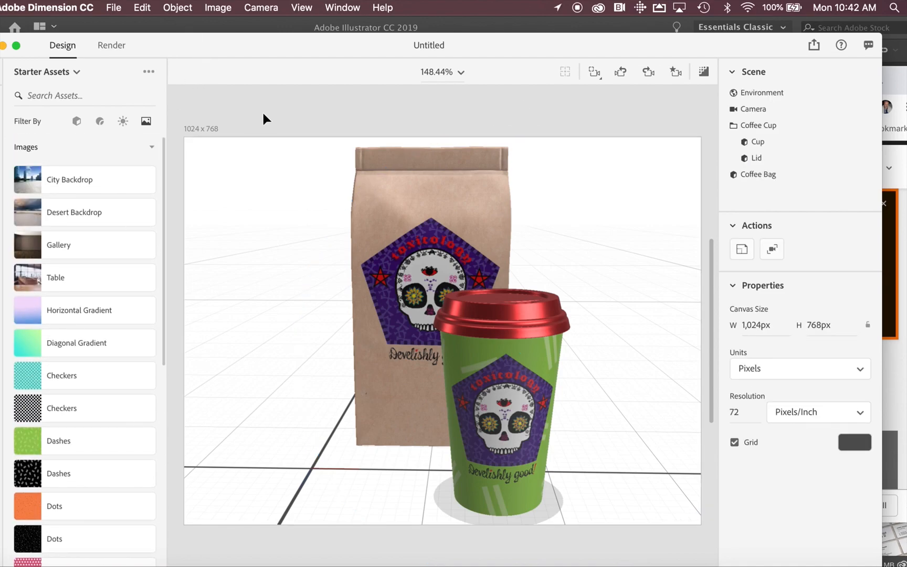
left_click(767, 92)
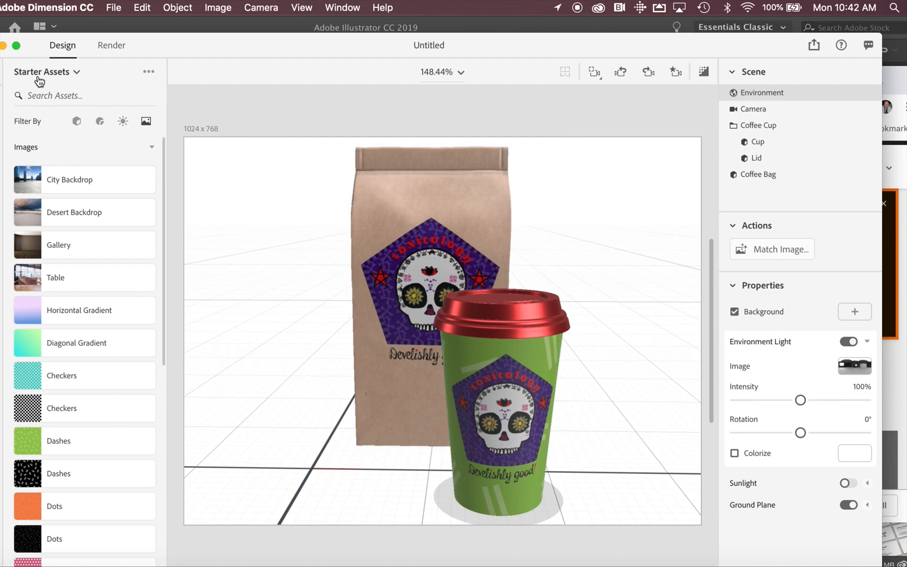
left_click(64, 74)
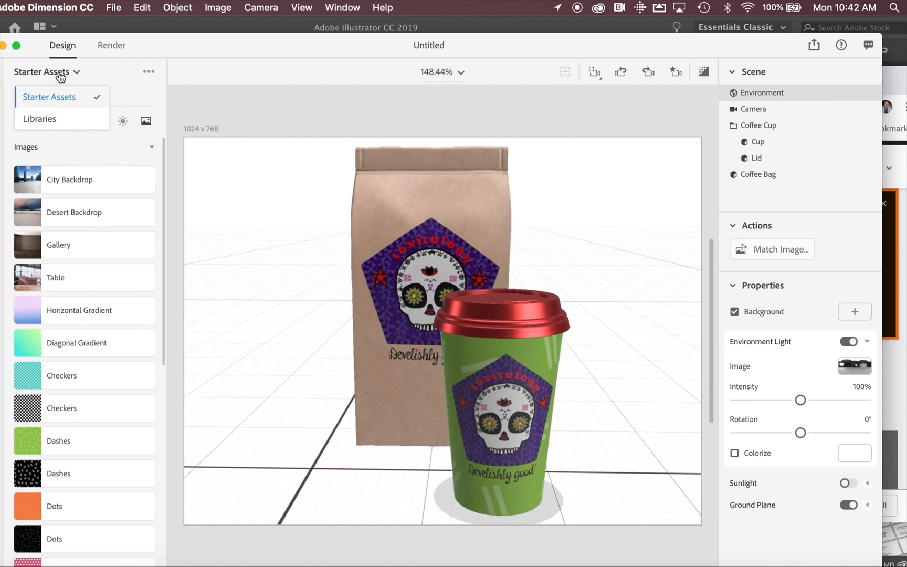
left_click(49, 119)
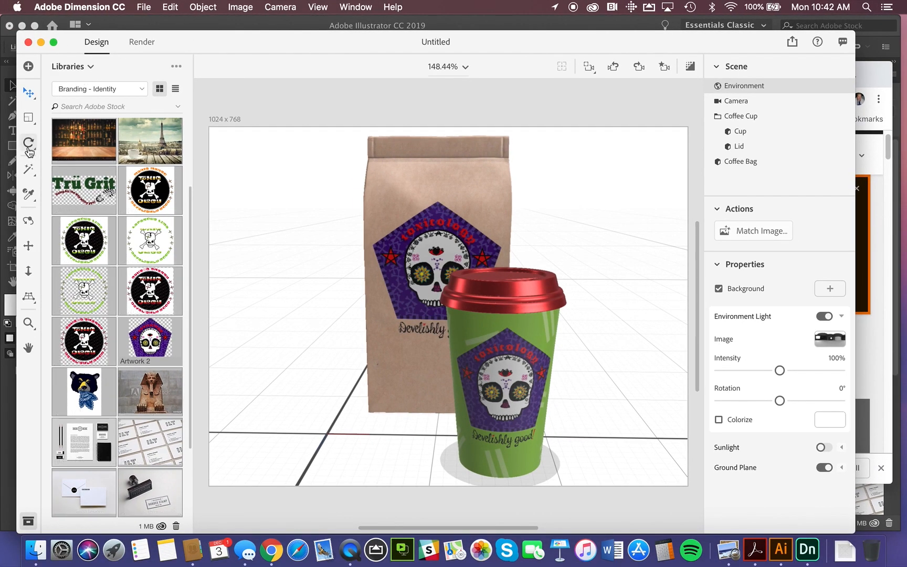
Orbit the camera around the cup and bag to examine how the Dashes pattern wraps the cup's back.
left_click(28, 220)
left_click_drag(496, 349, 253, 317)
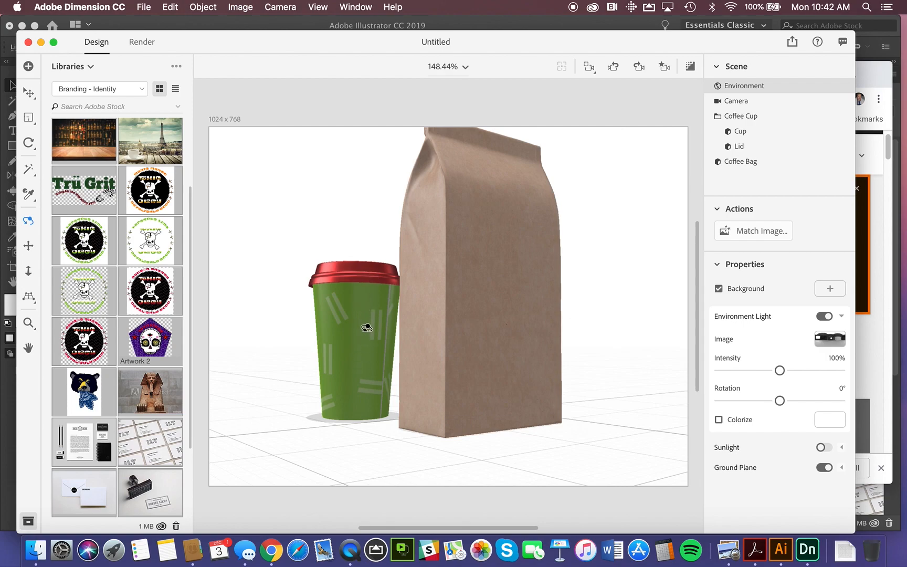
left_click_drag(328, 340, 421, 350)
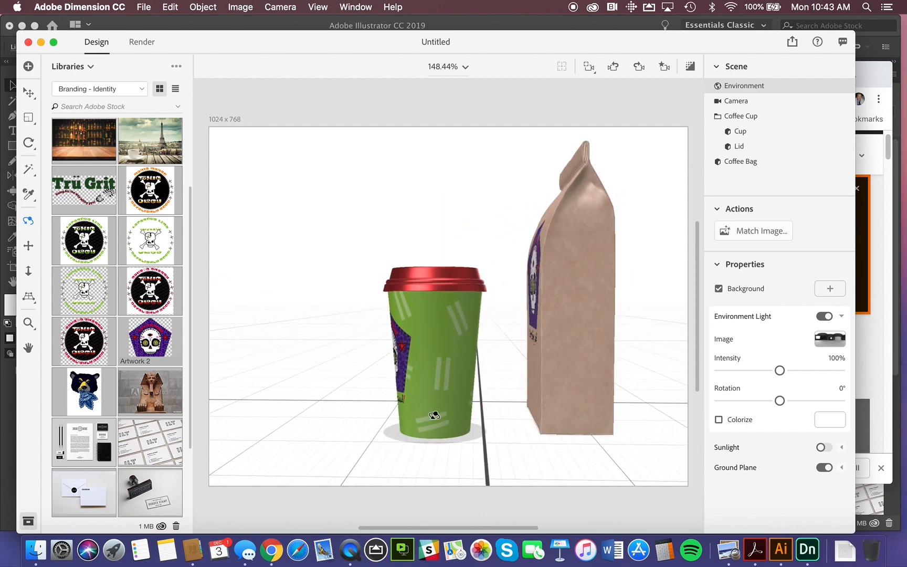
left_click_drag(387, 380, 557, 388)
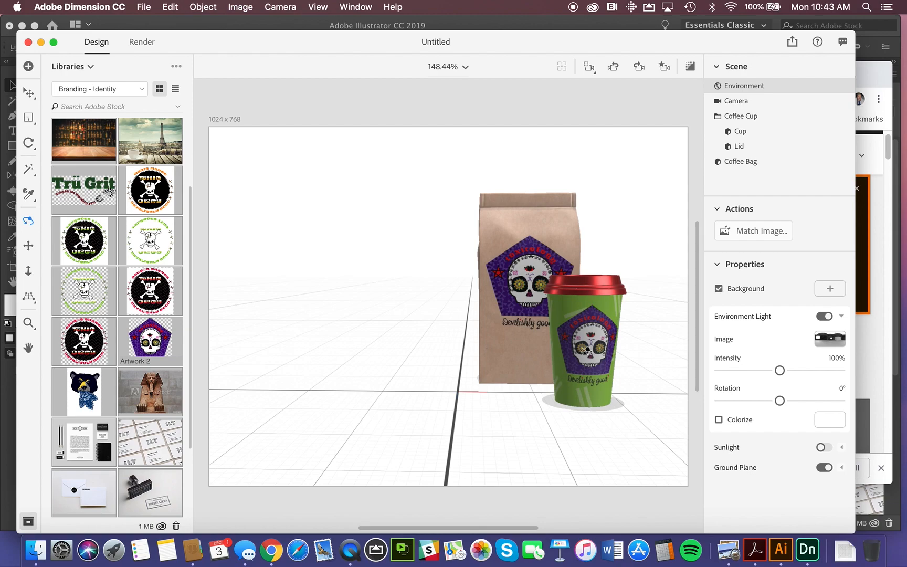
Rotate the Coffee Cup group around its vertical axis to about -127°.
key("r")
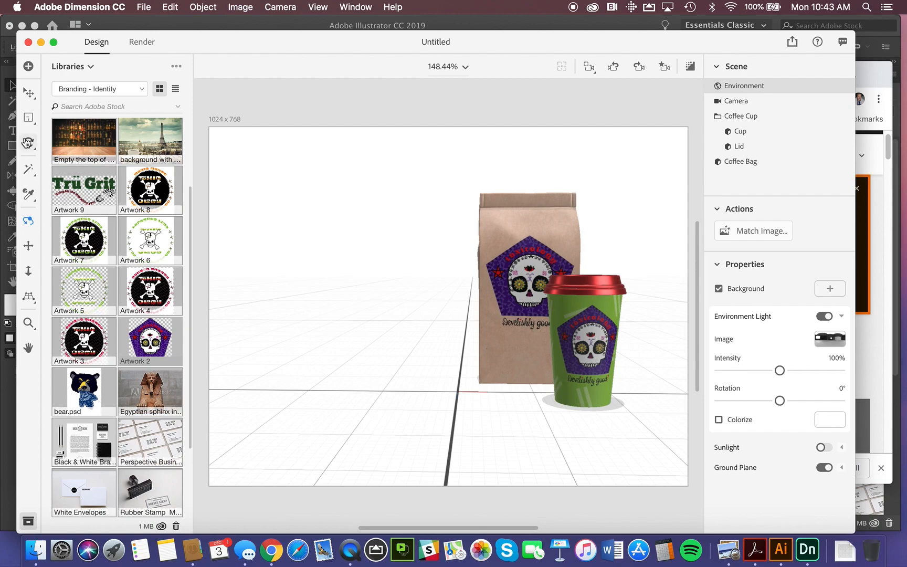
left_click(608, 334)
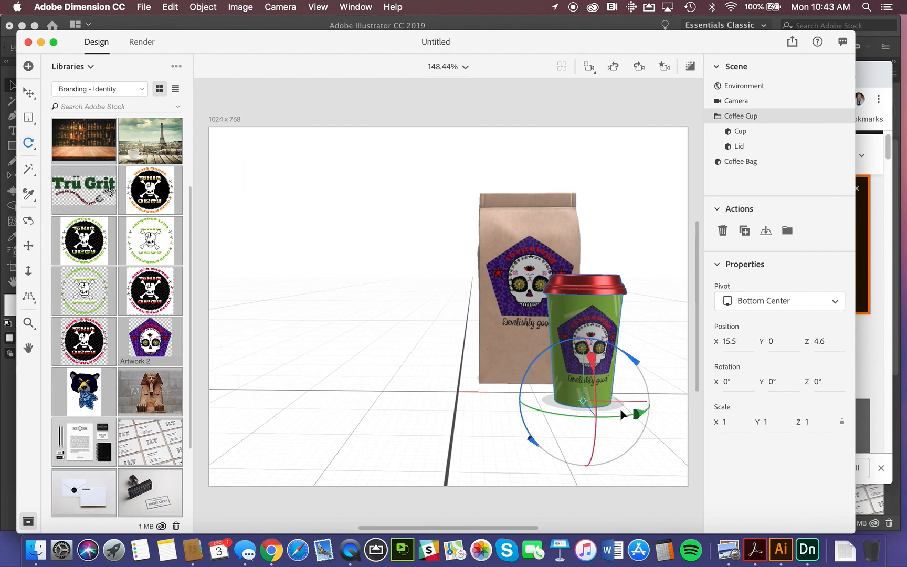
left_click_drag(639, 415, 445, 408)
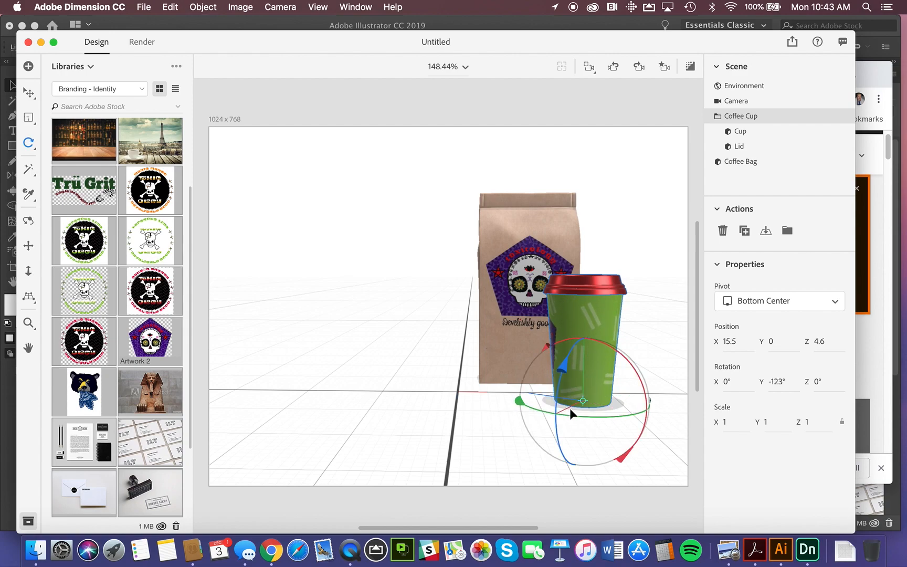
left_click_drag(519, 404, 476, 376)
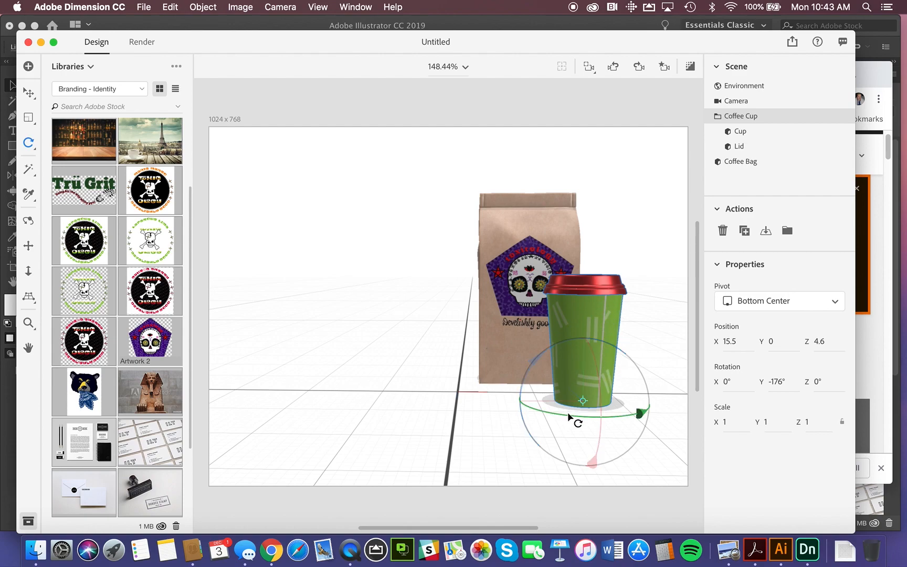
left_click_drag(642, 414, 697, 381)
left_click_drag(547, 415, 494, 404)
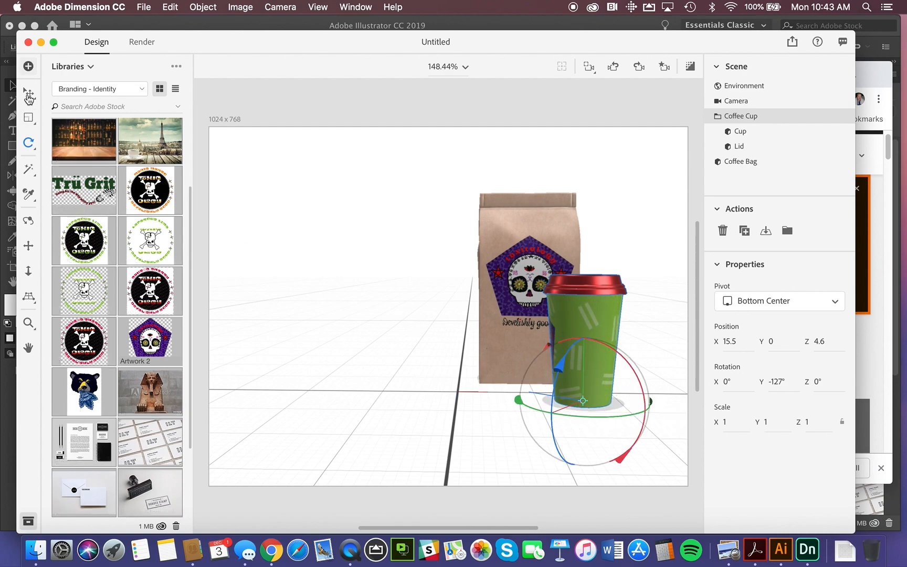
Open the Cup's graphic layers and enlarge the green Dashes graphic to about 40% scale.
left_click(29, 95)
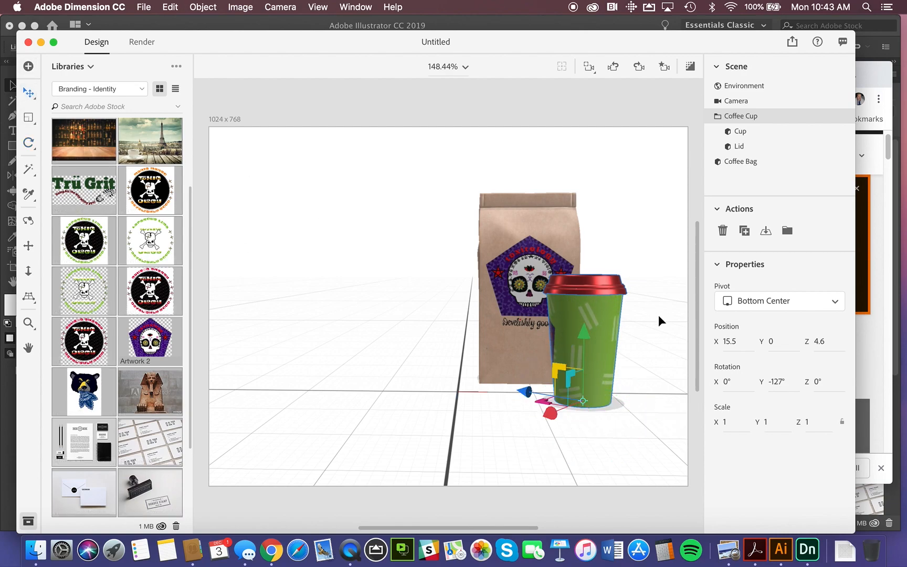
left_click(738, 133)
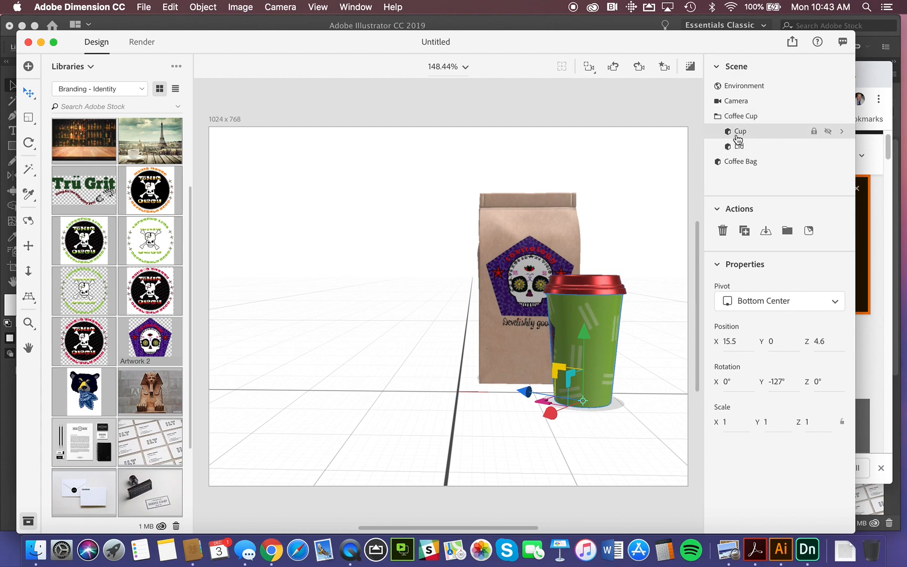
left_click(842, 132)
left_click(729, 133)
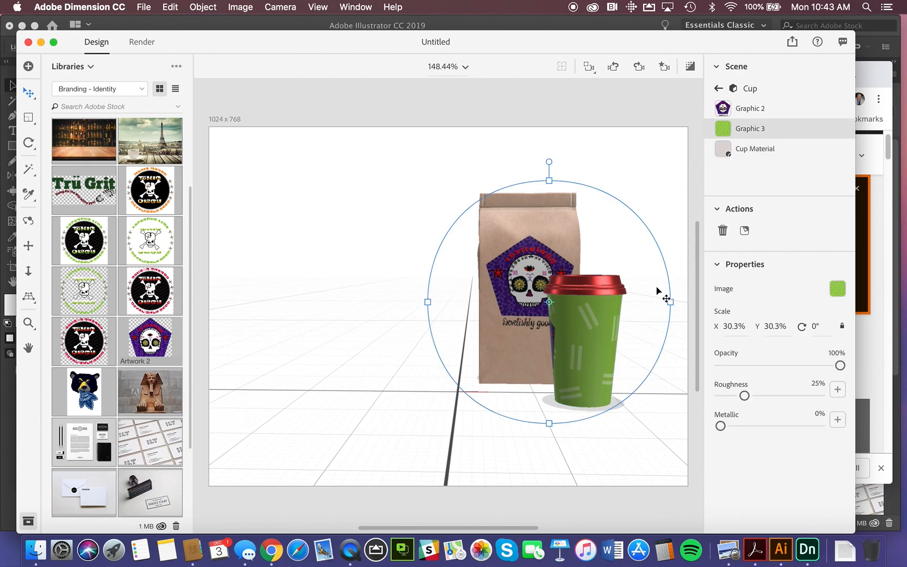
left_click_drag(551, 425, 574, 464)
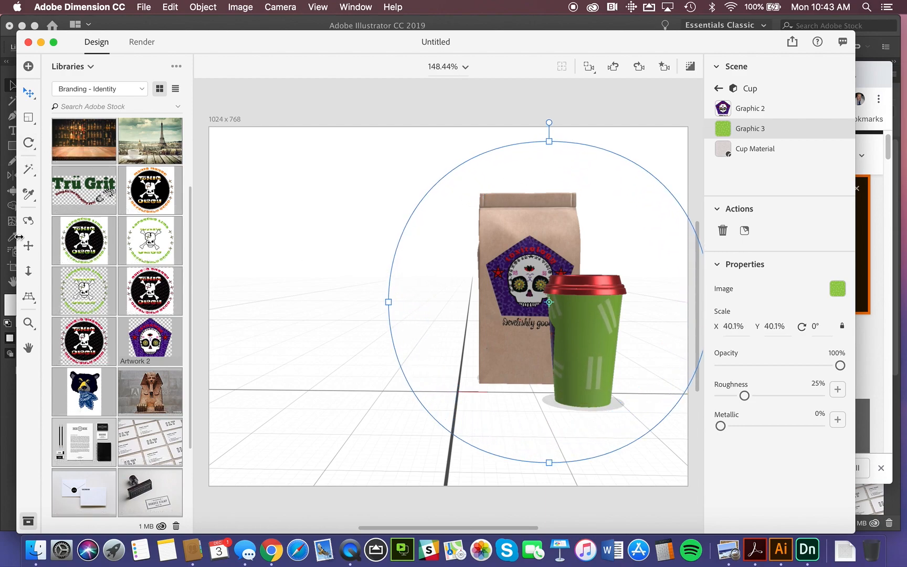
Orbit the camera to examine the seam of the green pattern on the cup, returning to a front three-quarter view.
left_click(28, 222)
left_click_drag(593, 348, 443, 336)
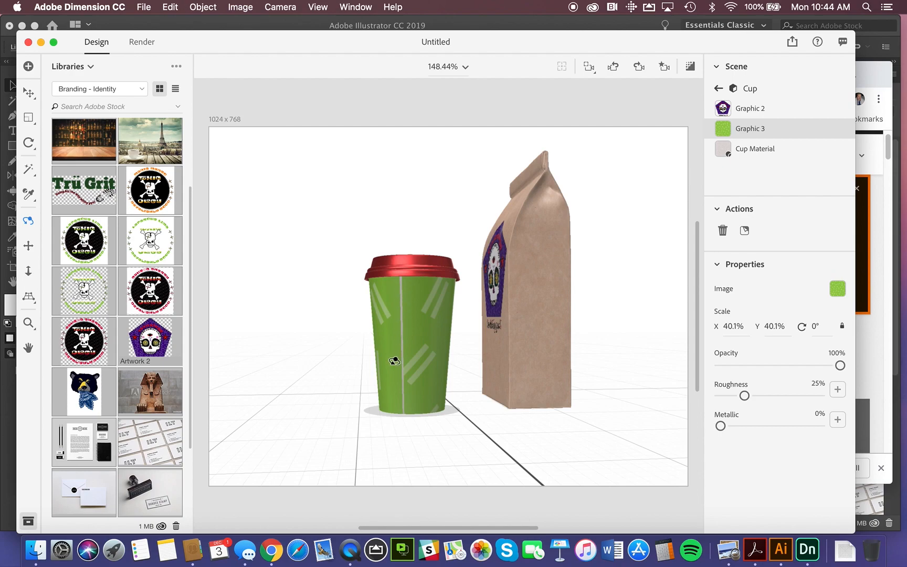
left_click(29, 94)
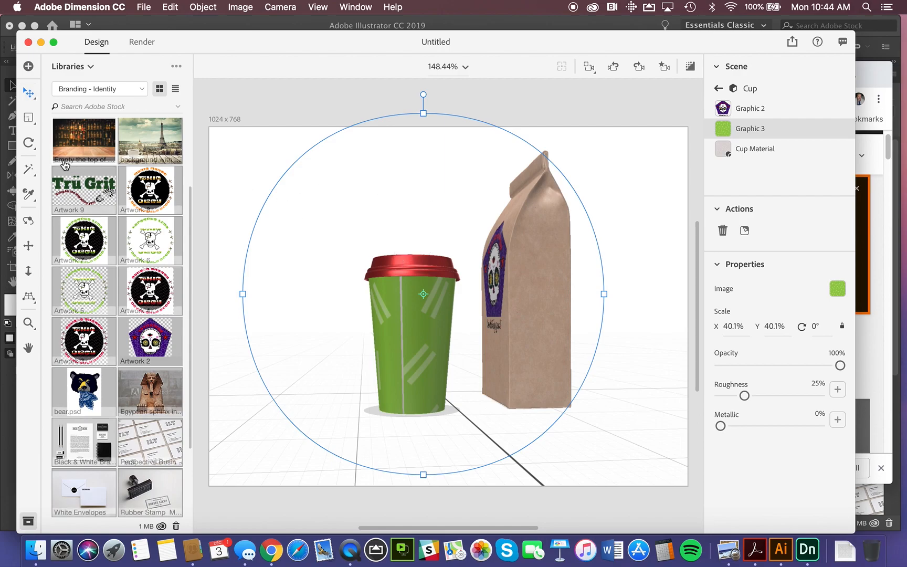
left_click(28, 220)
left_click_drag(305, 326, 486, 358)
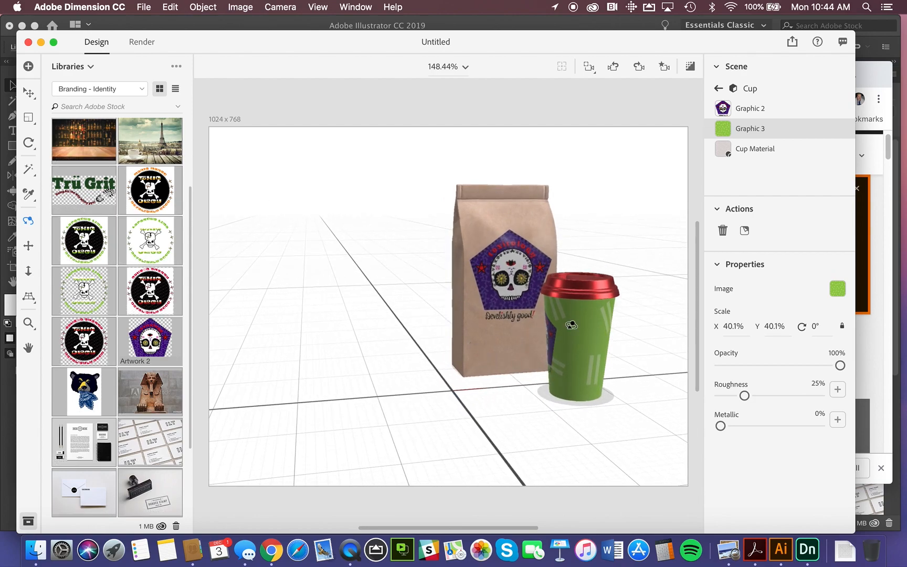
Leave the graphic level and rotate the Coffee Cup group around its vertical axis to about -12°, with its skull artwork facing forward.
left_click(29, 143)
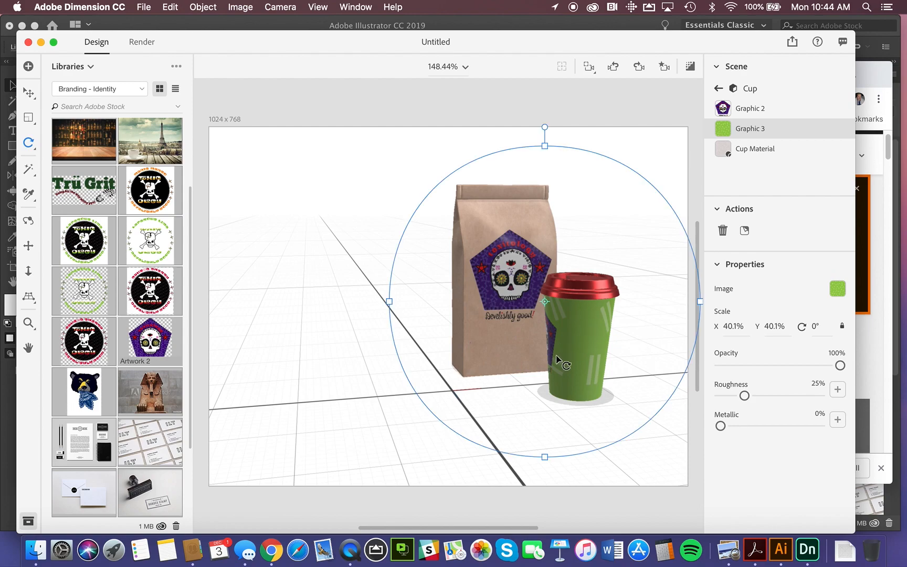
left_click(29, 97)
left_click(362, 366)
left_click(602, 326)
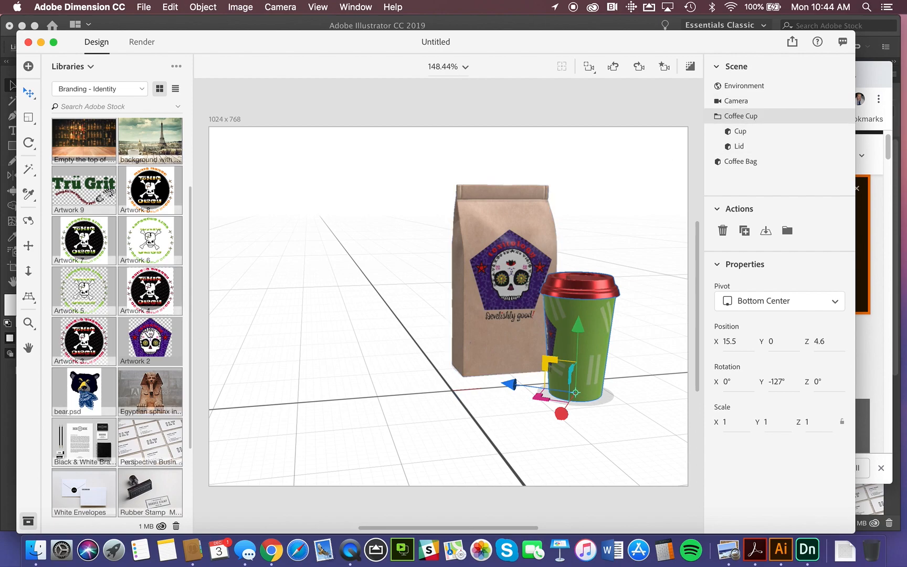
left_click(28, 143)
left_click_drag(517, 402, 643, 419)
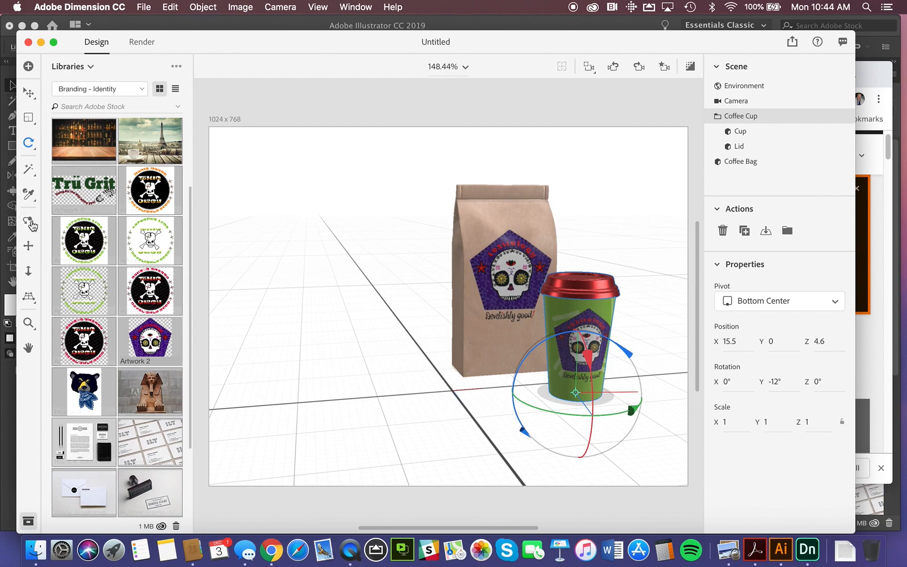
Orbit the camera to a lower, more frontal view of the bag and cup, and dolly in closer.
left_click(28, 220)
left_click_drag(471, 358, 504, 344)
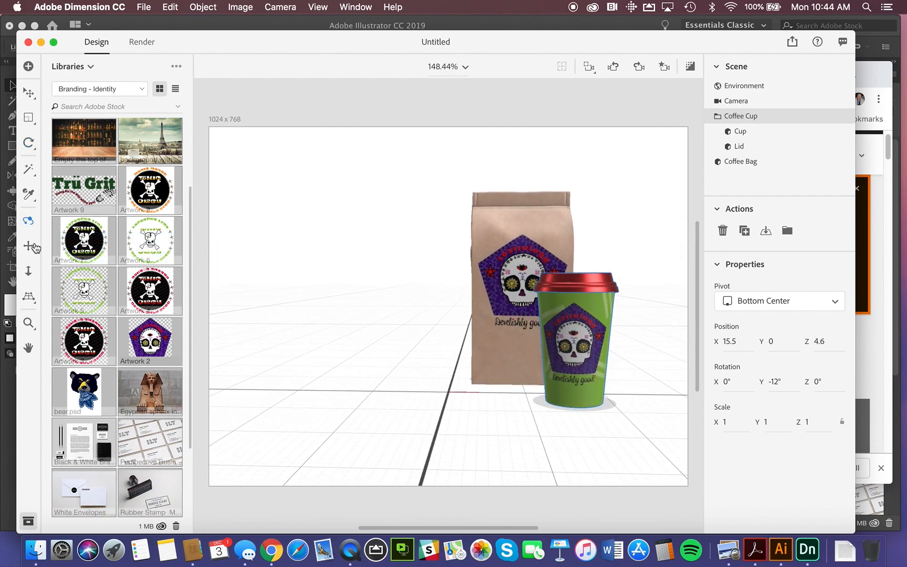
left_click(27, 271)
left_click_drag(389, 277, 442, 235)
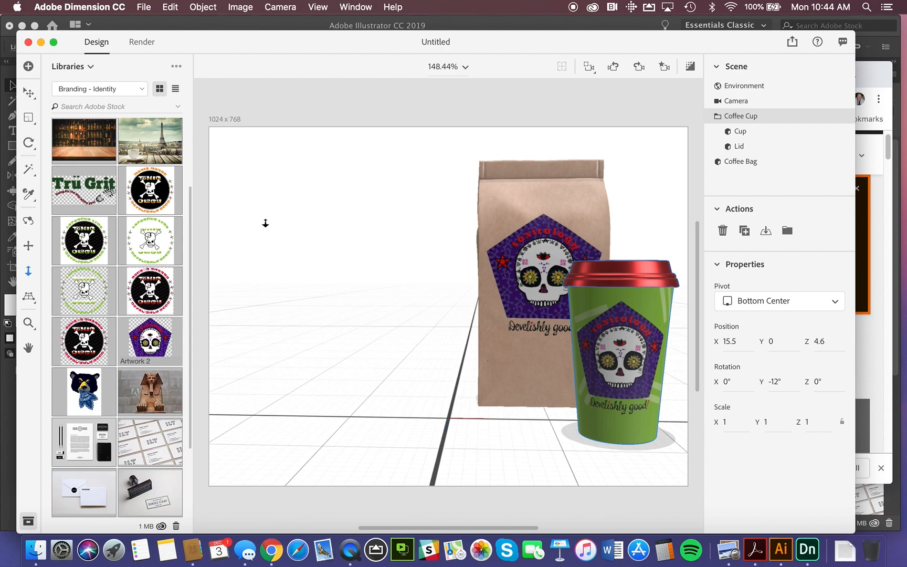
Switch the asset source to Starter Assets, browse to Adobe Stock in Chrome, and search its images for "cafe paris".
left_click(90, 68)
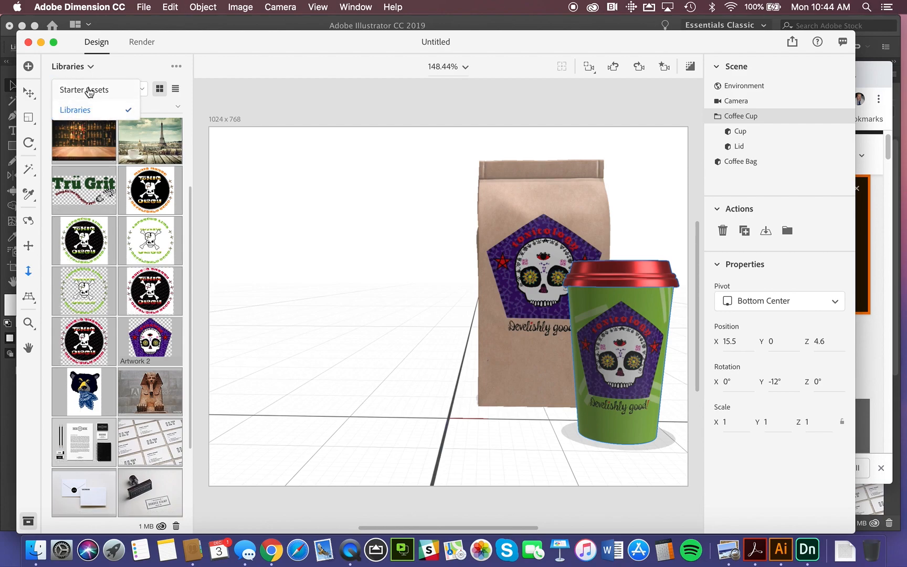
left_click(89, 88)
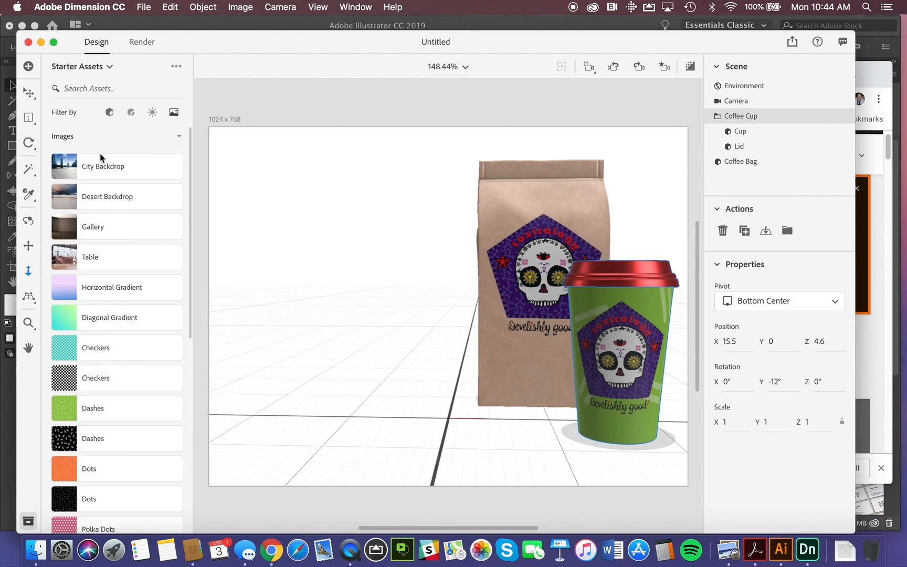
scroll(111, 279, "down", 7)
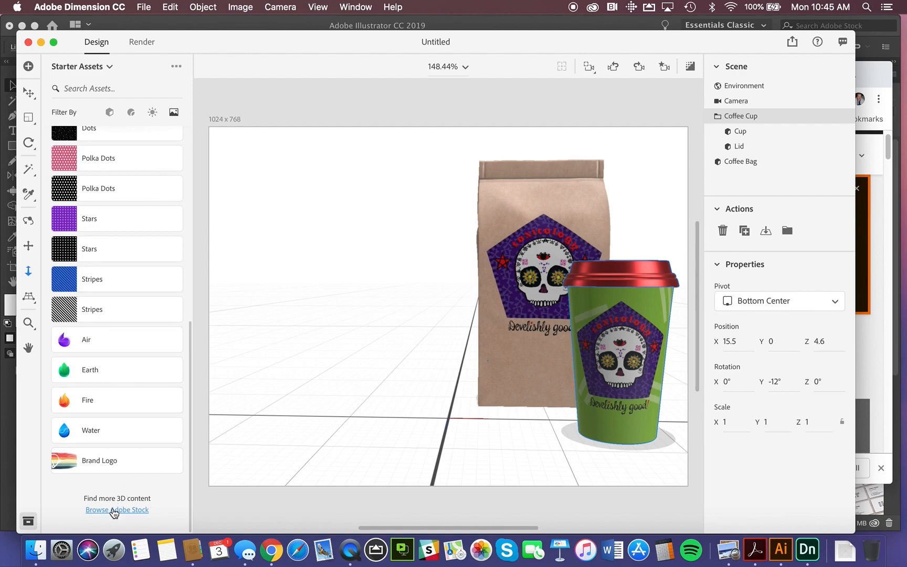
left_click(114, 510)
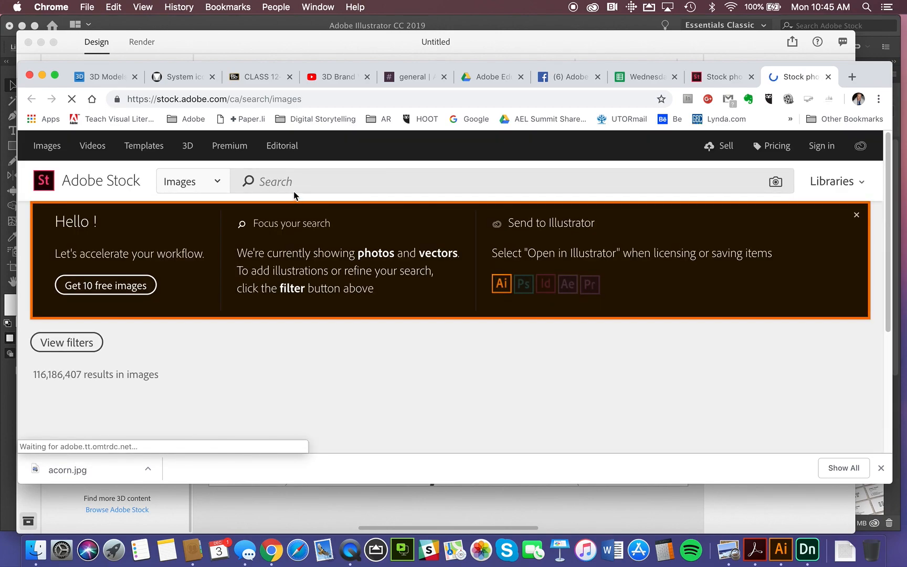
left_click(290, 184)
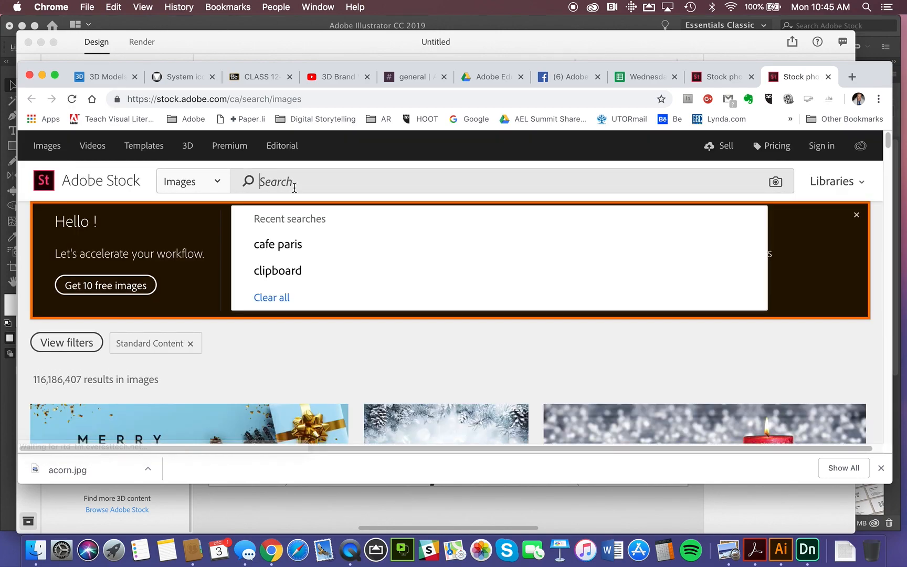
left_click(282, 245)
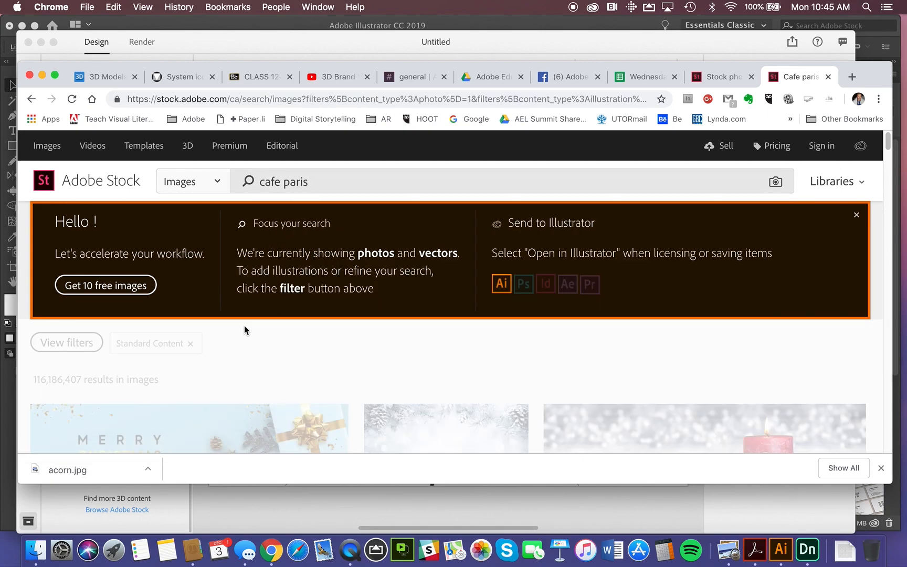
Examine the "cafe paris" image results for a street cafe photo suitable as a scene background.
scroll(302, 375, "down", 10)
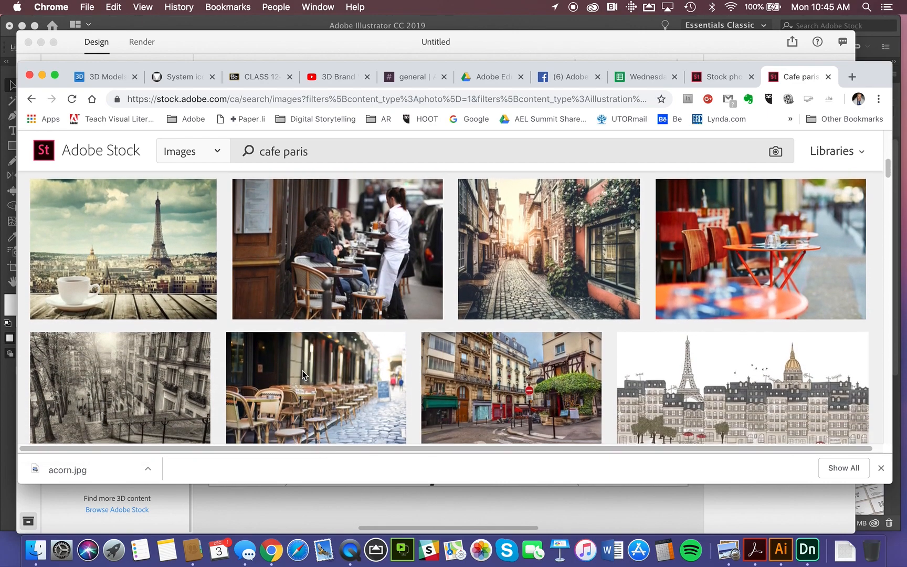
mouse_move(303, 375)
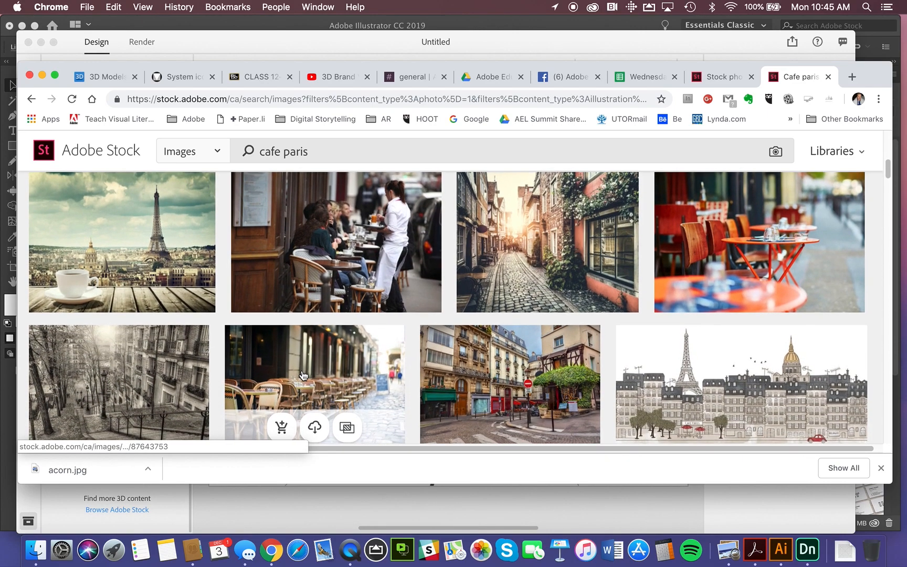
scroll(302, 374, "down", 3)
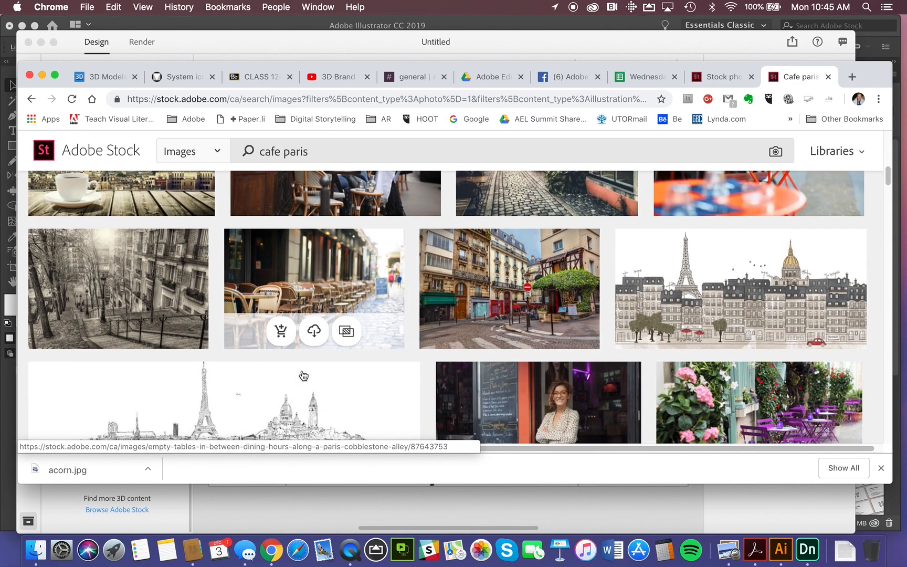
scroll(302, 375, "down", 5)
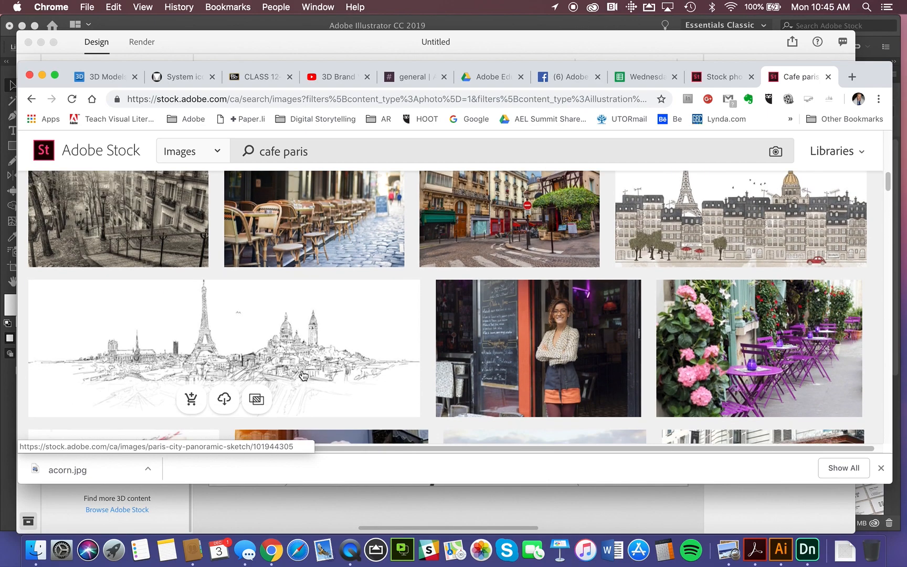
scroll(303, 375, "down", 2)
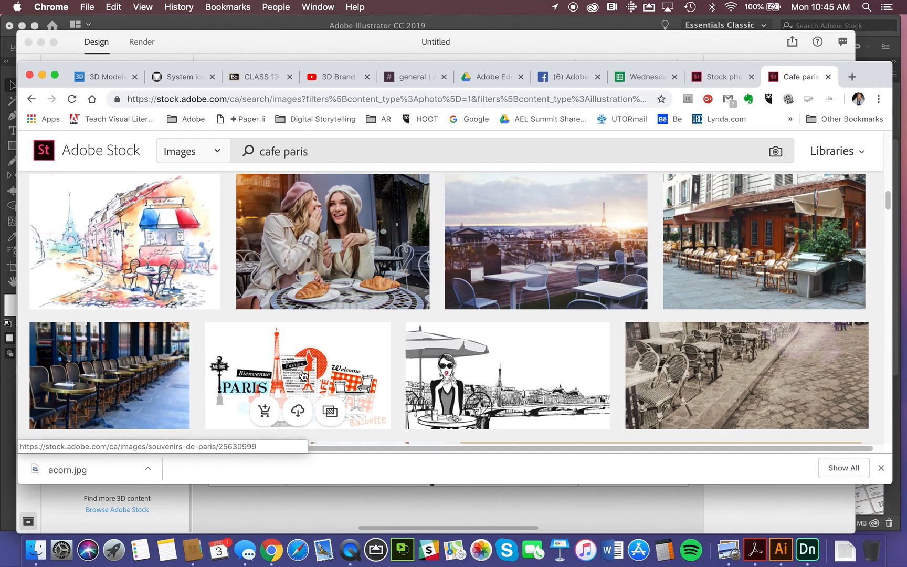
scroll(303, 374, "down", 1)
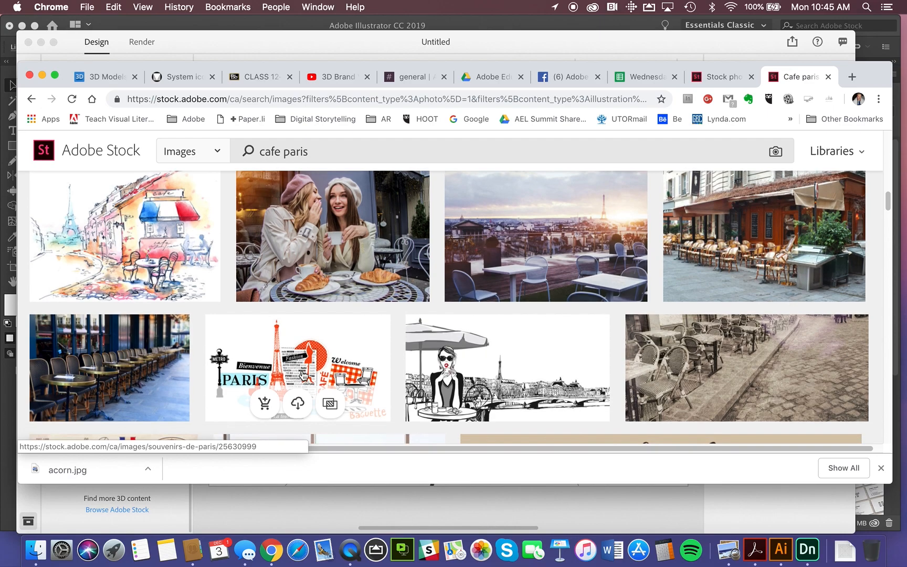
scroll(303, 375, "down", 4)
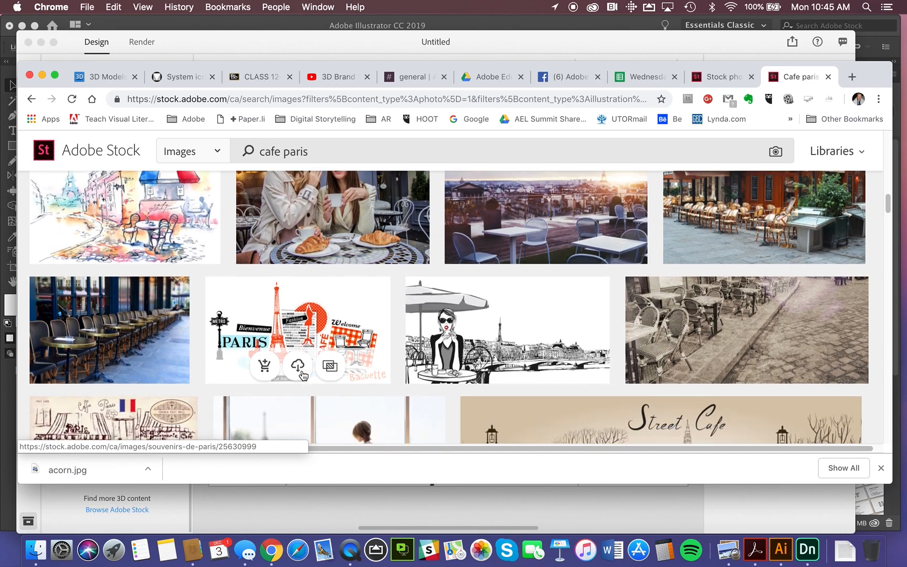
scroll(303, 375, "down", 1)
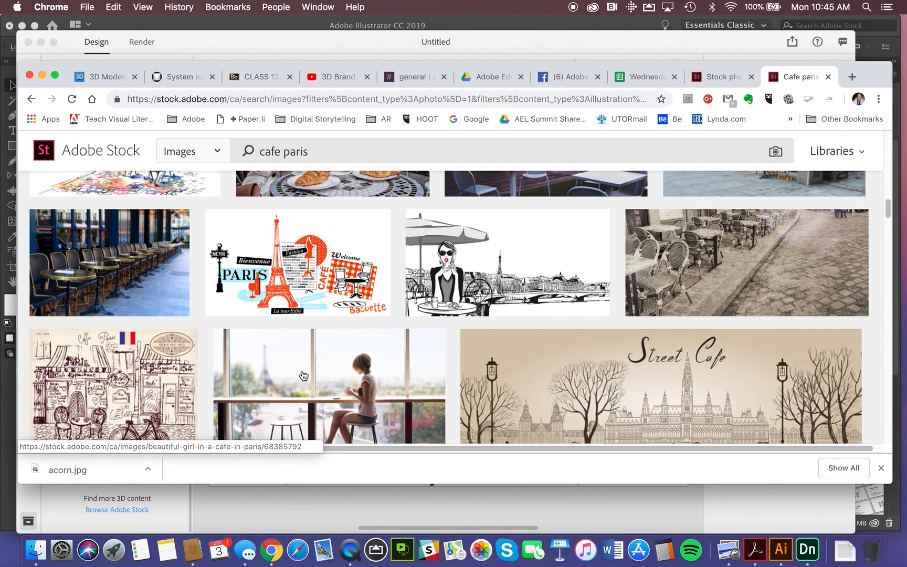
scroll(303, 374, "down", 1)
scroll(304, 375, "down", 1)
Try to save a preview of an image from the results, signing in to Adobe Stock.
mouse_move(107, 254)
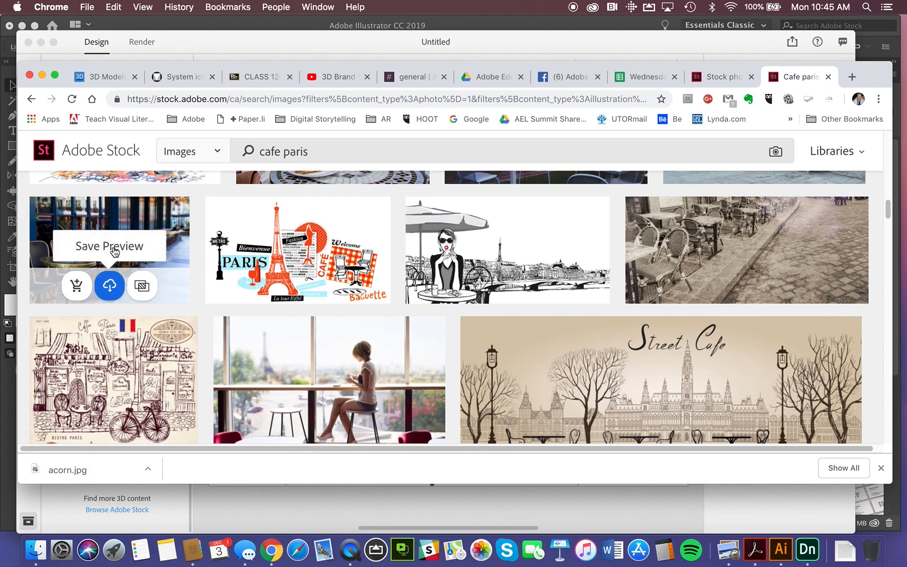
left_click(114, 285)
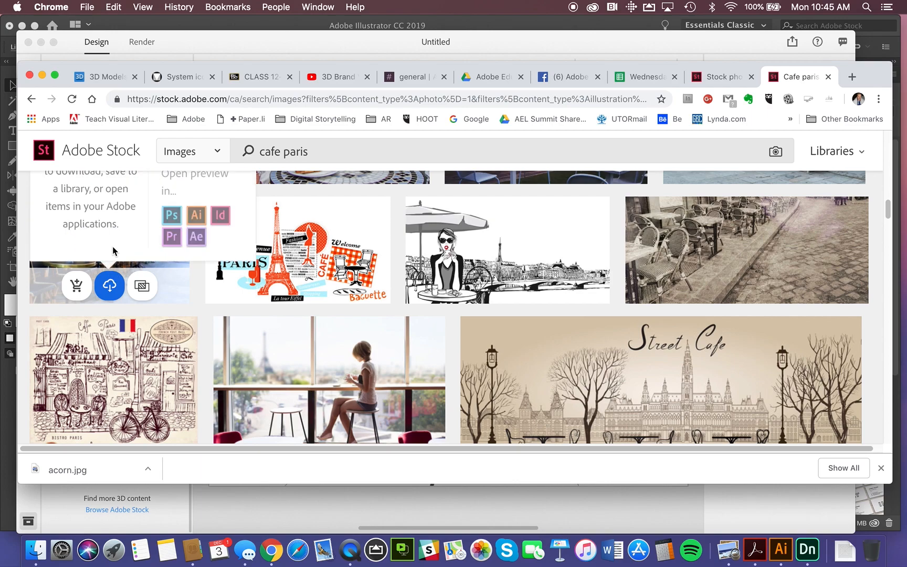
scroll(112, 251, "up", 5)
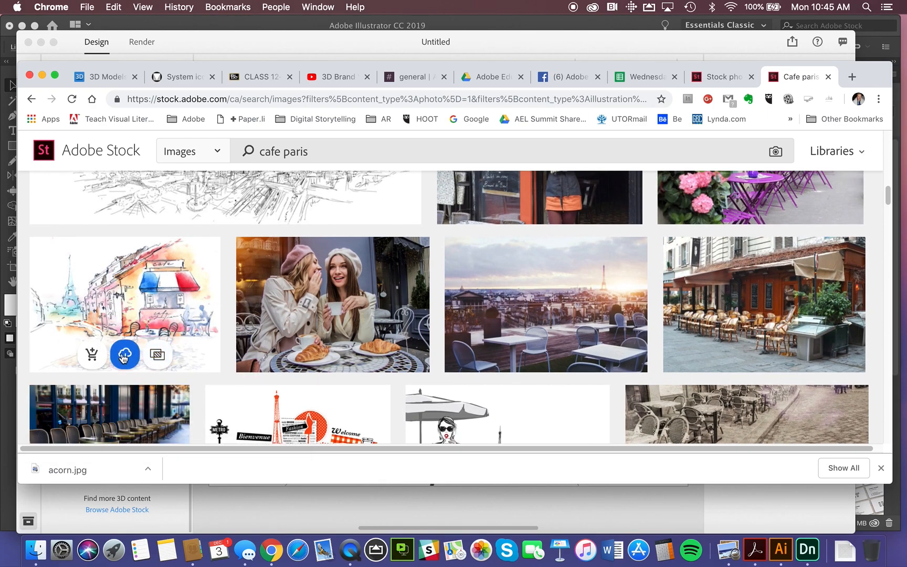
left_click(123, 356)
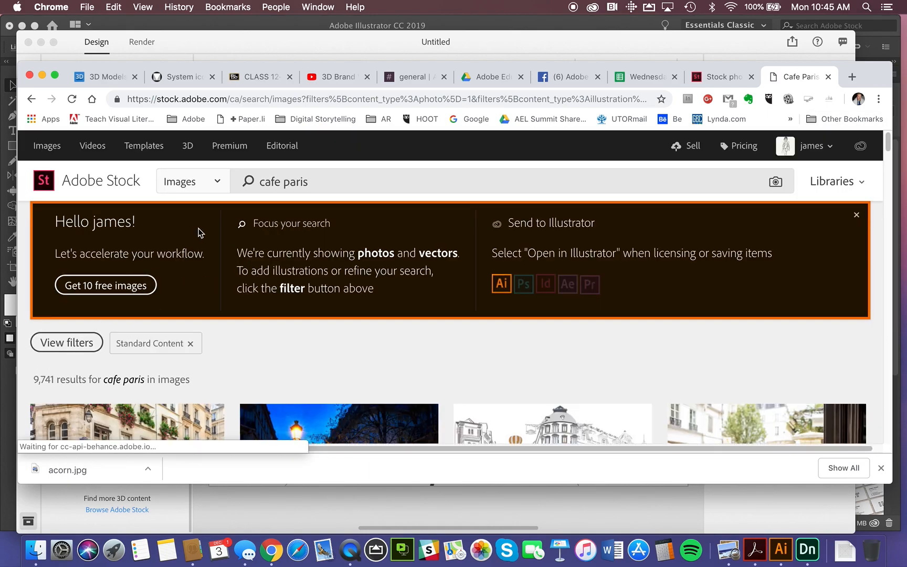
Save a preview of the photo with a row of round cafe tables along a blue facade to the Branding - Identity library.
scroll(200, 233, "down", 8)
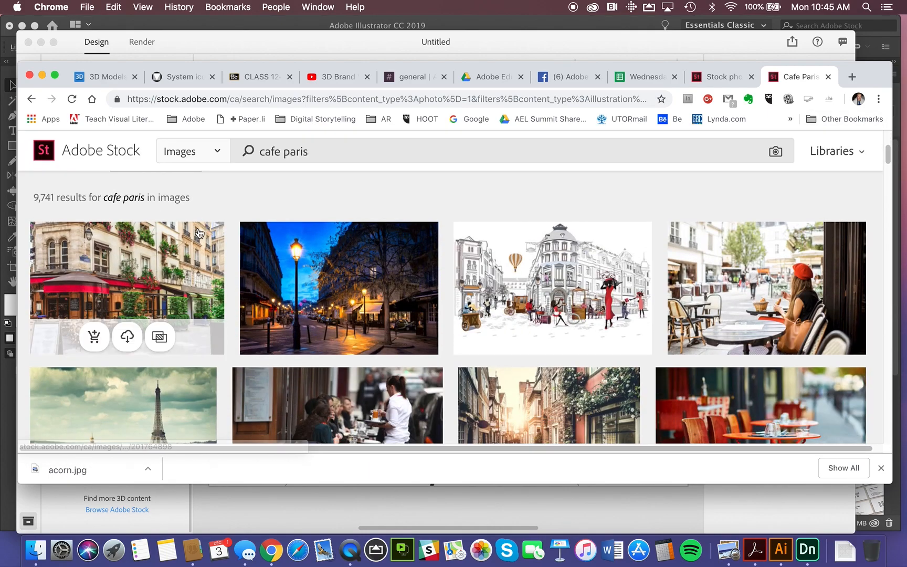
scroll(199, 232, "down", 10)
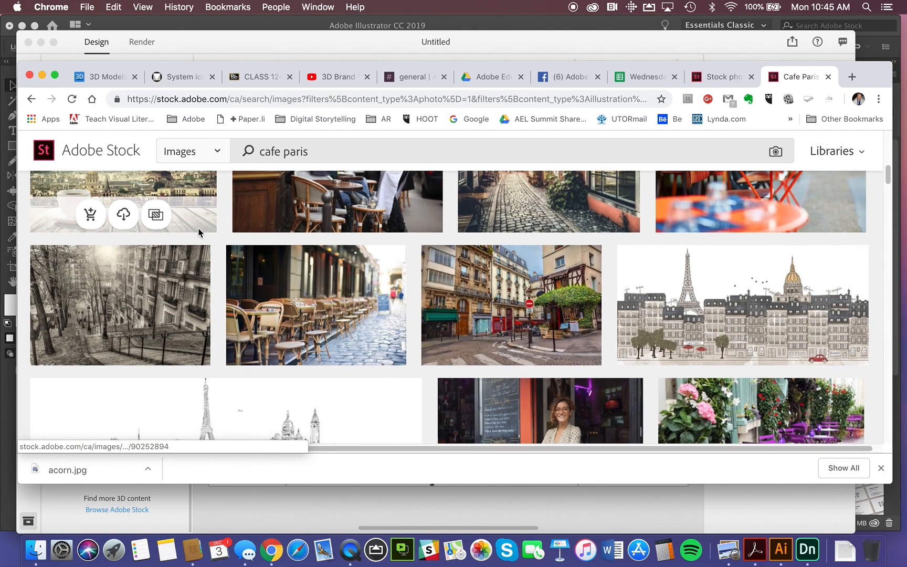
scroll(199, 233, "down", 5)
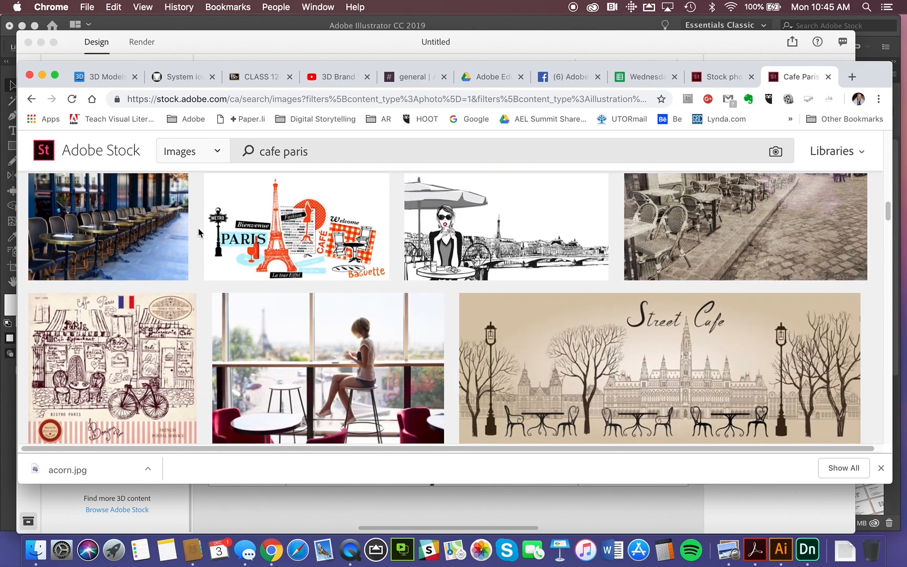
mouse_move(108, 267)
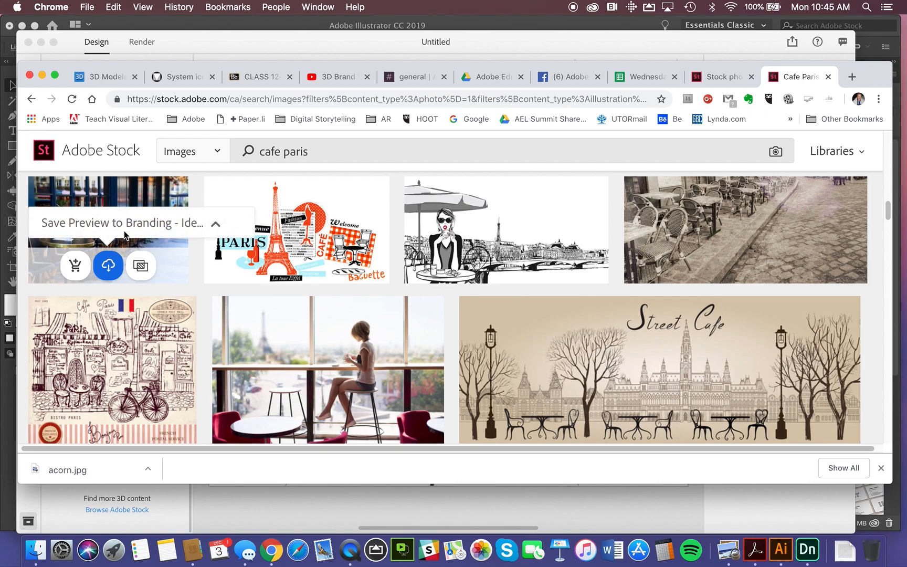
left_click(216, 228)
scroll(138, 211, "up", 3)
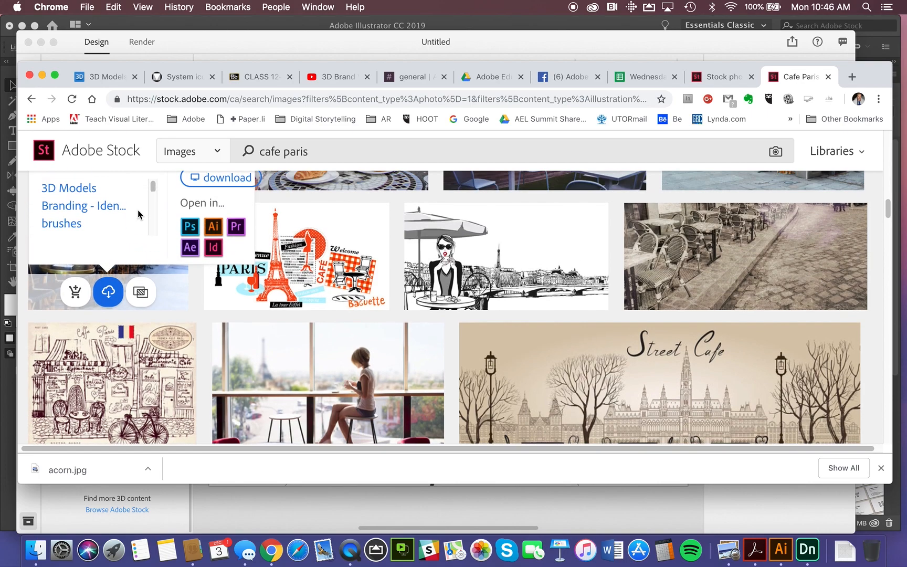
scroll(138, 215, "up", 1)
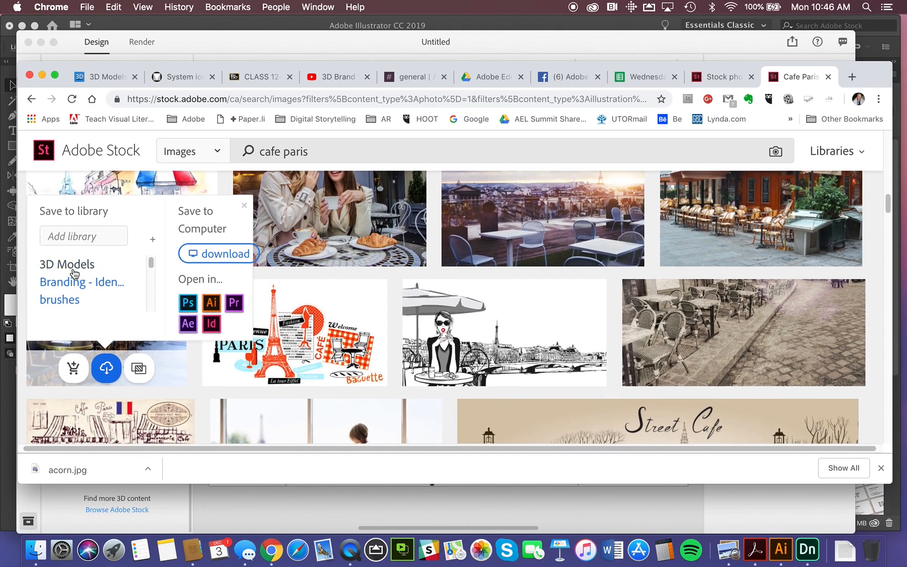
mouse_move(151, 262)
left_mouse_down()
mouse_move(151, 306)
mouse_move(146, 267)
left_mouse_up()
scroll(147, 265, "down", 1)
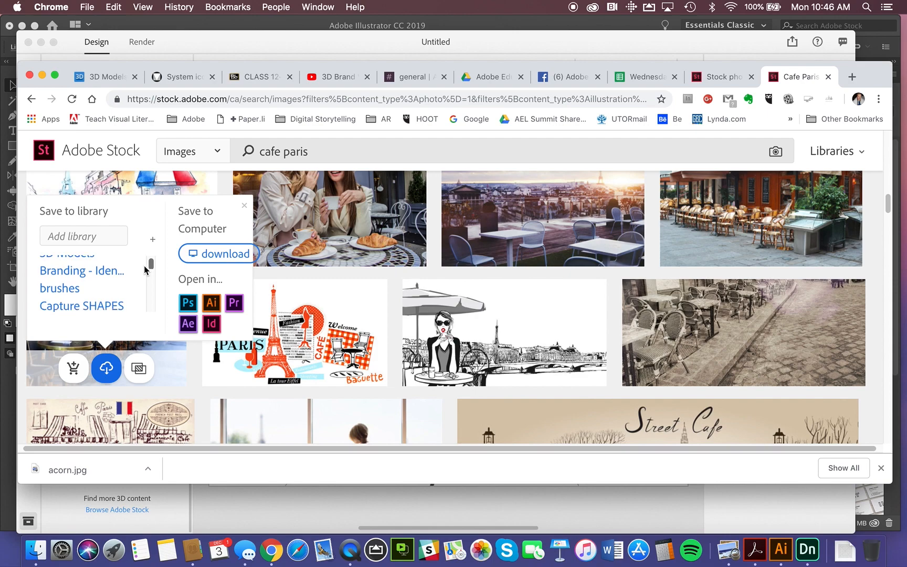
left_click(112, 273)
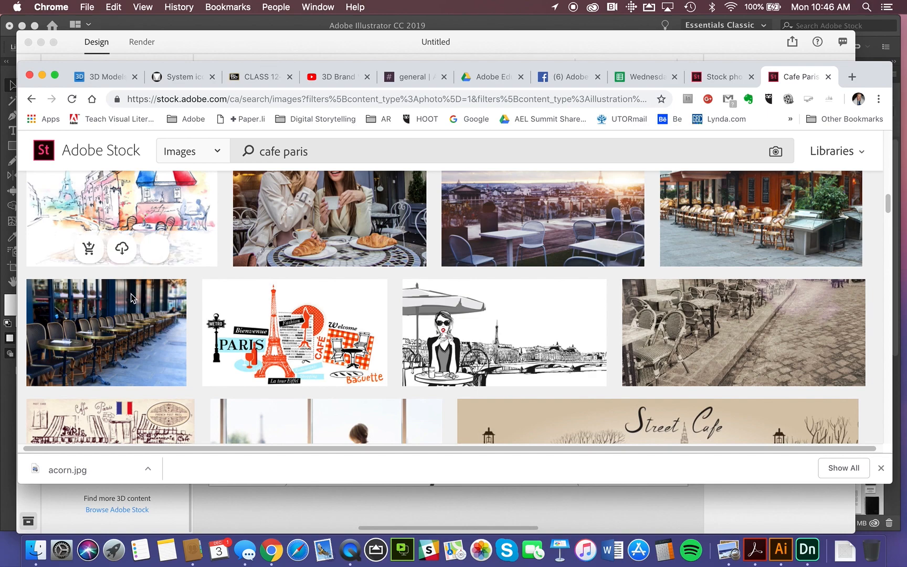
mouse_move(98, 354)
mouse_move(72, 369)
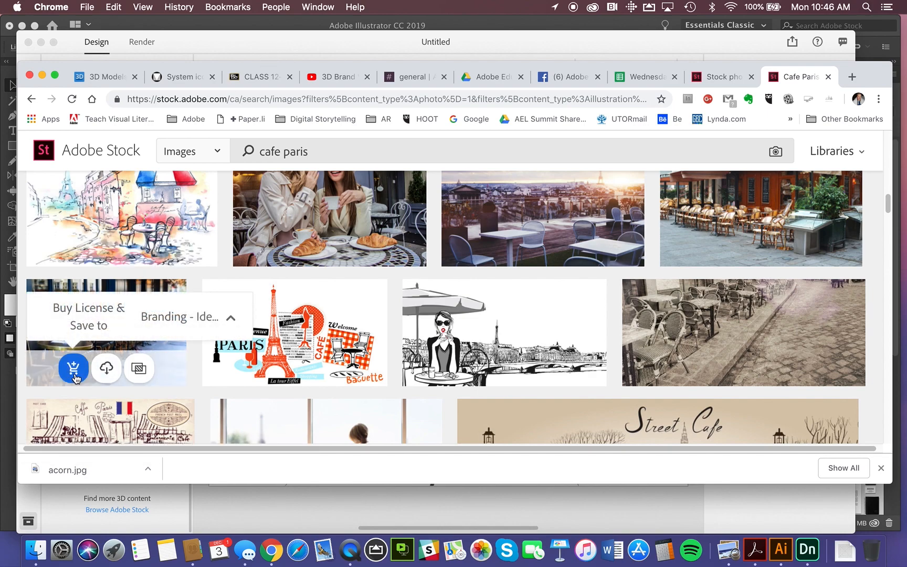
Return to Adobe Dimension and switch the assets from Starter Assets back to the Branding - Identity library.
left_click(392, 42)
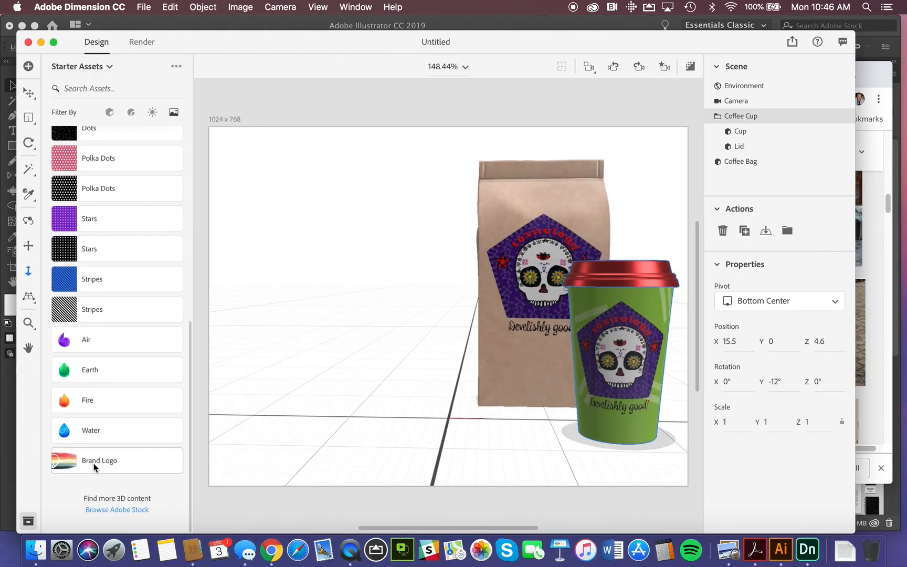
scroll(126, 386, "up", 3)
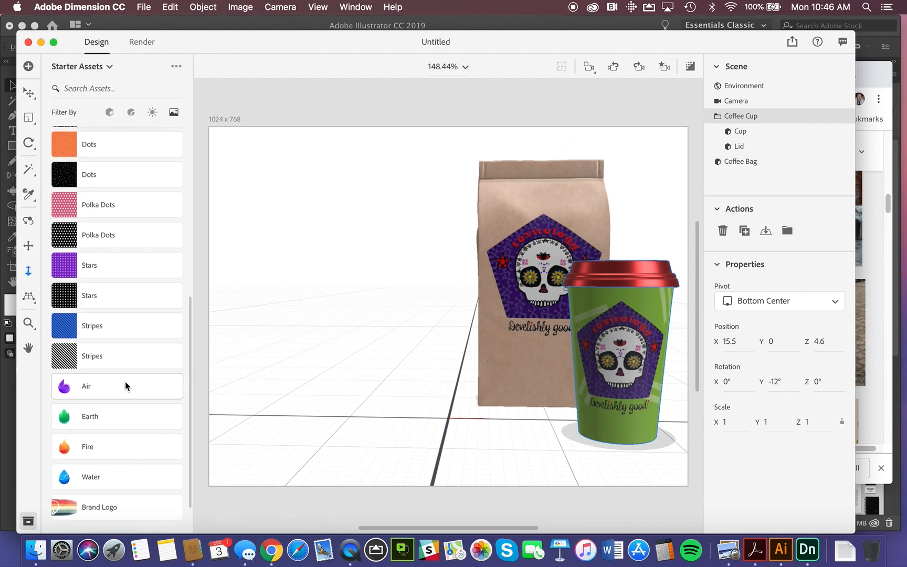
scroll(126, 386, "up", 1)
left_click(109, 66)
left_click(89, 110)
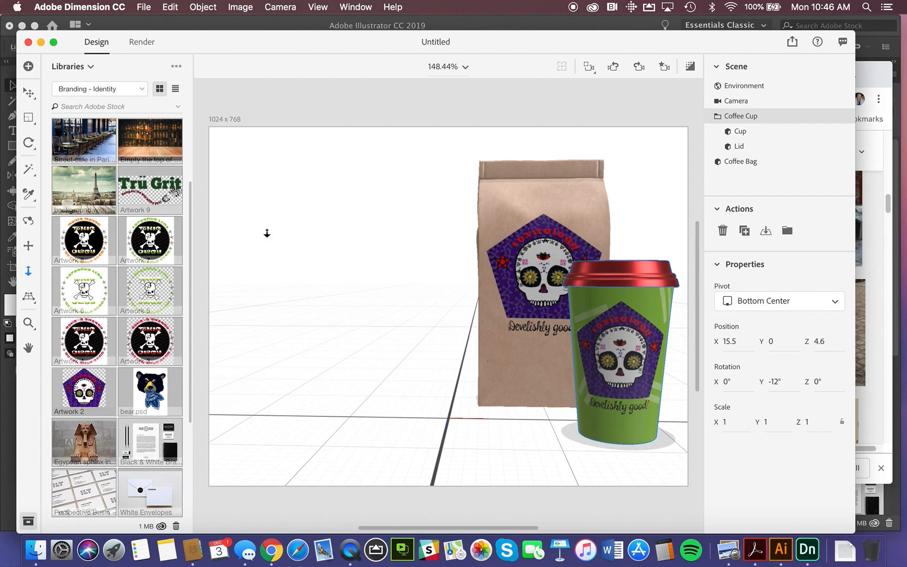
Deselect the cup so the Environment is active, and apply the "Street cafe in Paris France" photo as the scene background.
key("v")
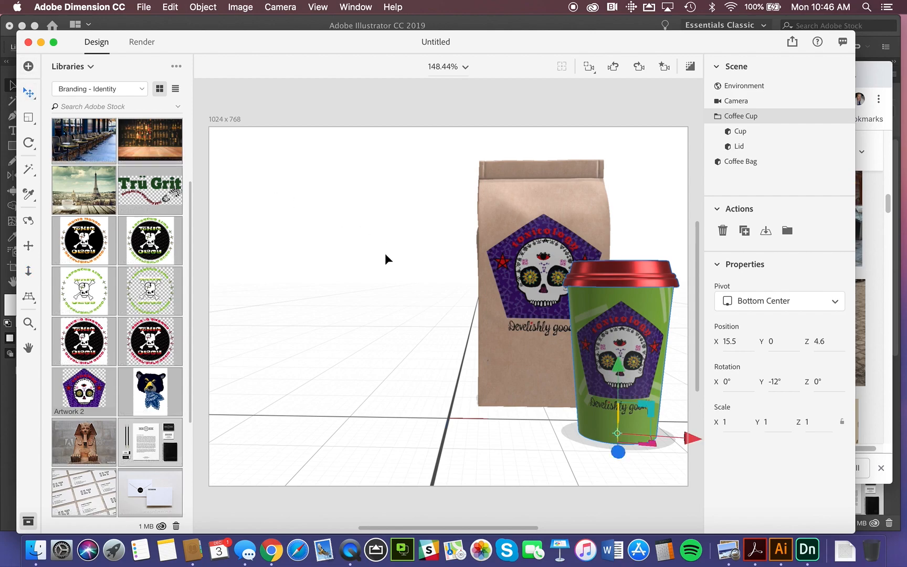
left_click(350, 292)
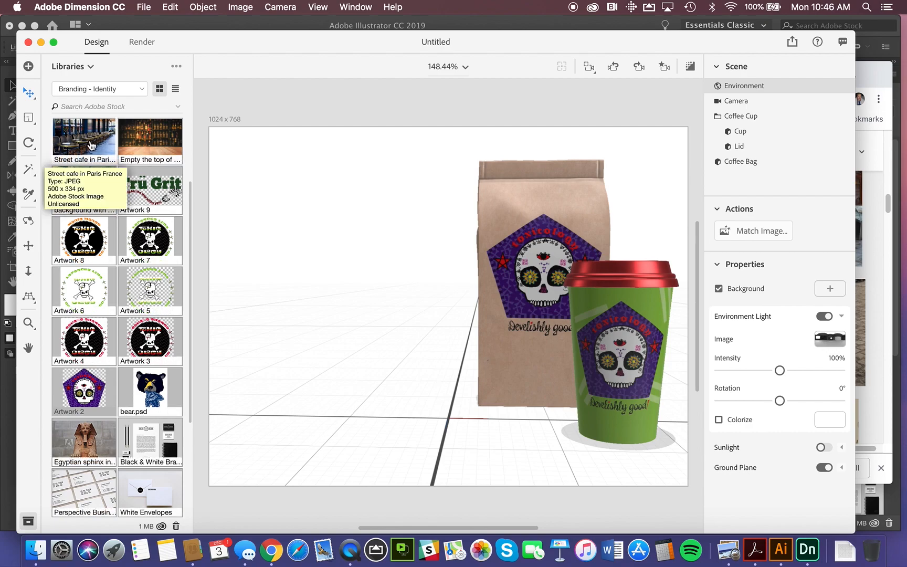
left_click(115, 142)
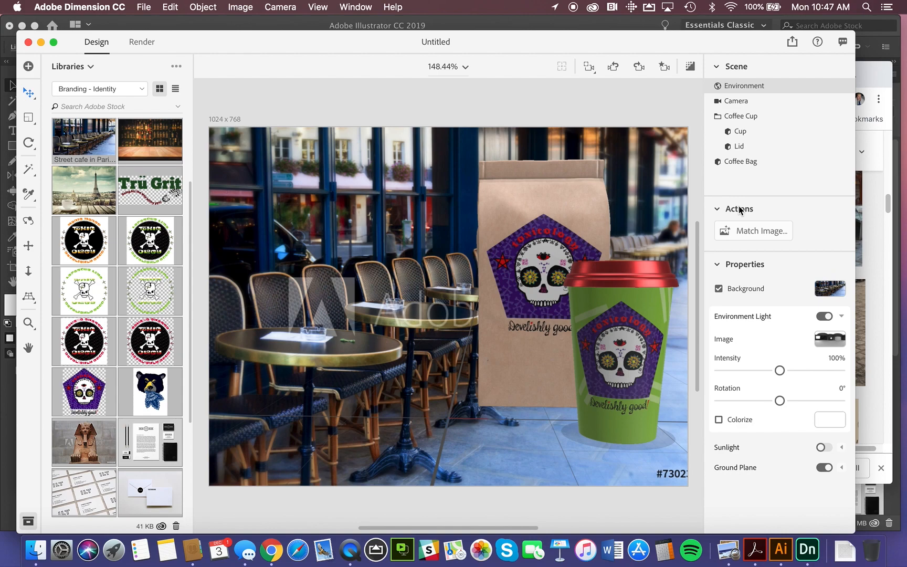
Match the scene to the background image, resizing the canvas to Image Aspect Ratio, creating environment light and matching camera perspective.
left_click(747, 236)
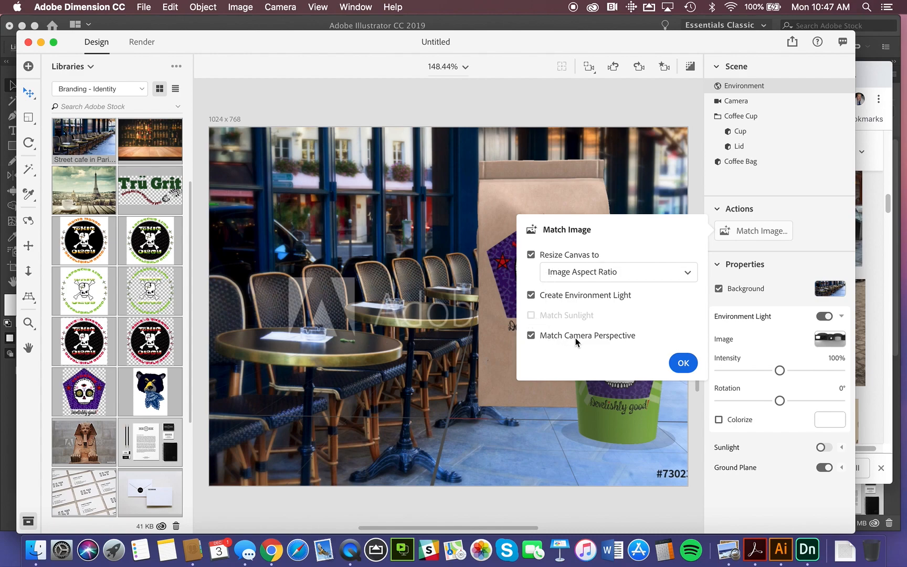
left_click(686, 364)
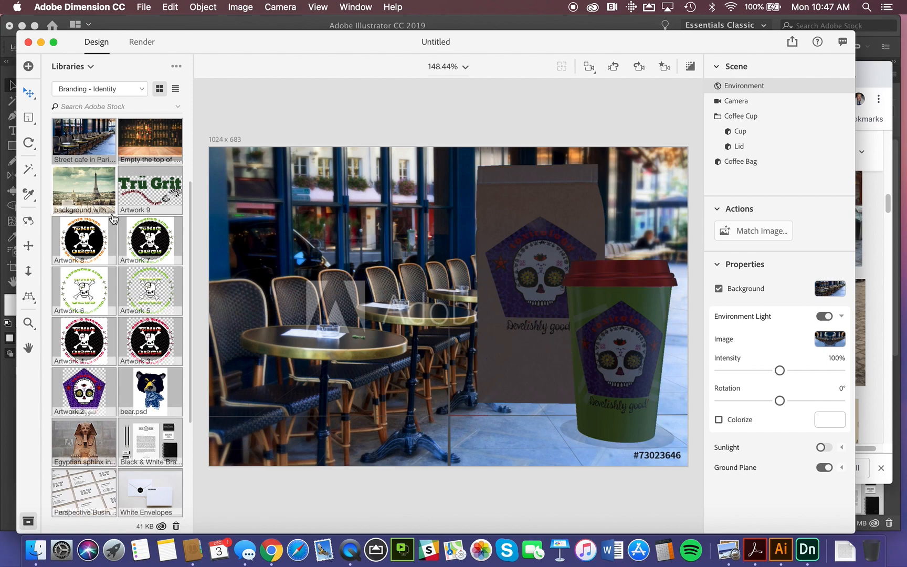
Move the coffee bag back onto the nearest round cafe table, to about X -25.4, Z -56.9.
left_click(29, 93)
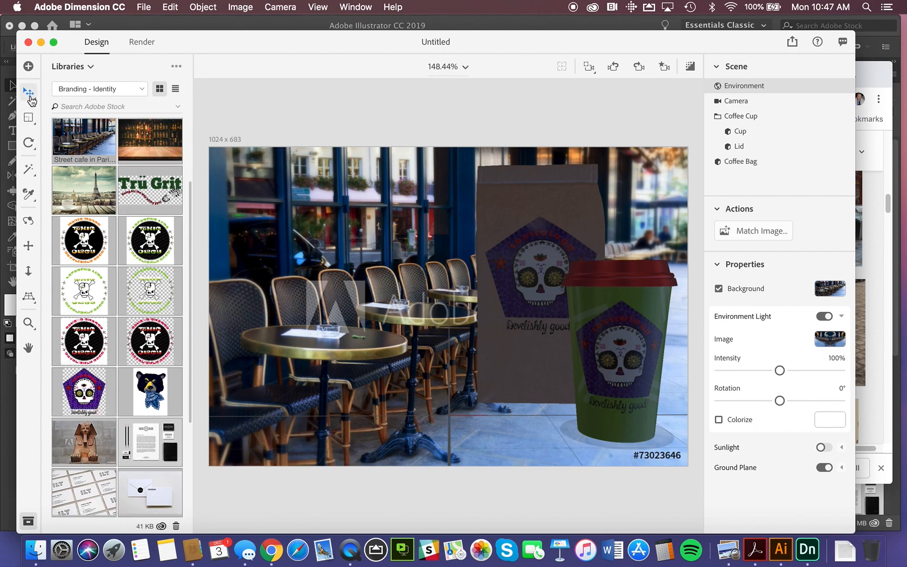
left_click(514, 369)
left_click_drag(515, 371, 357, 330)
left_click_drag(435, 345, 393, 347)
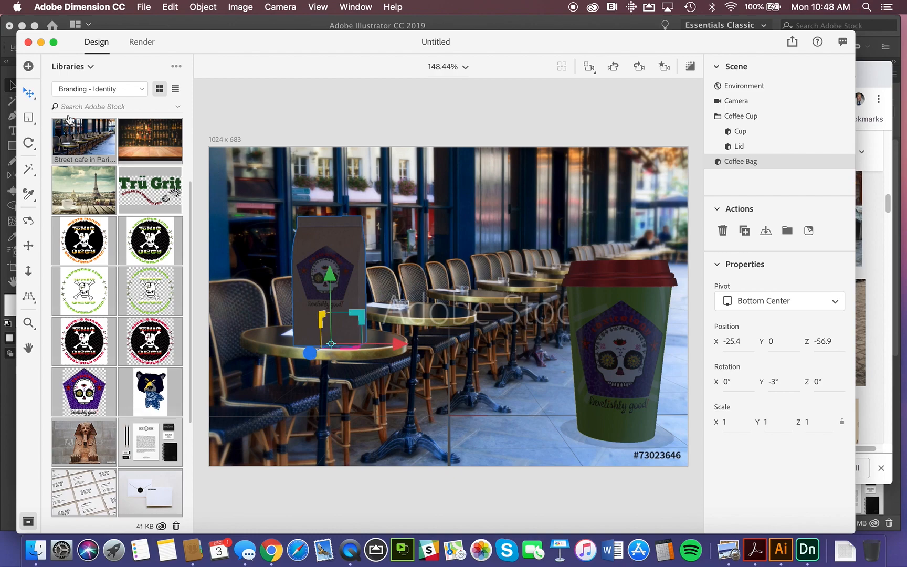
Scale the coffee bag uniformly to about 0.5 and shift it farther back on the table, to about X -24.8, Z -66.3.
left_click(30, 120)
left_click_drag(332, 284, 301, 339)
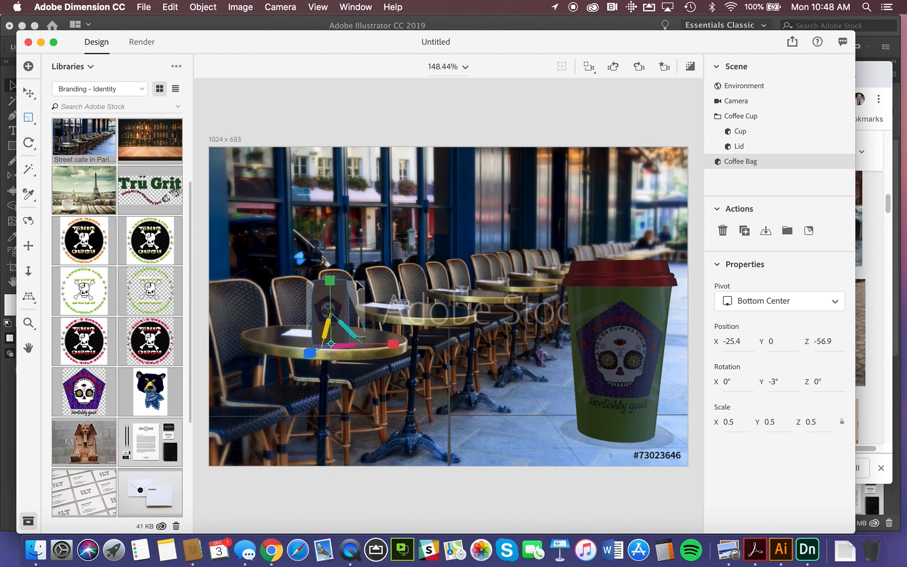
left_click(29, 95)
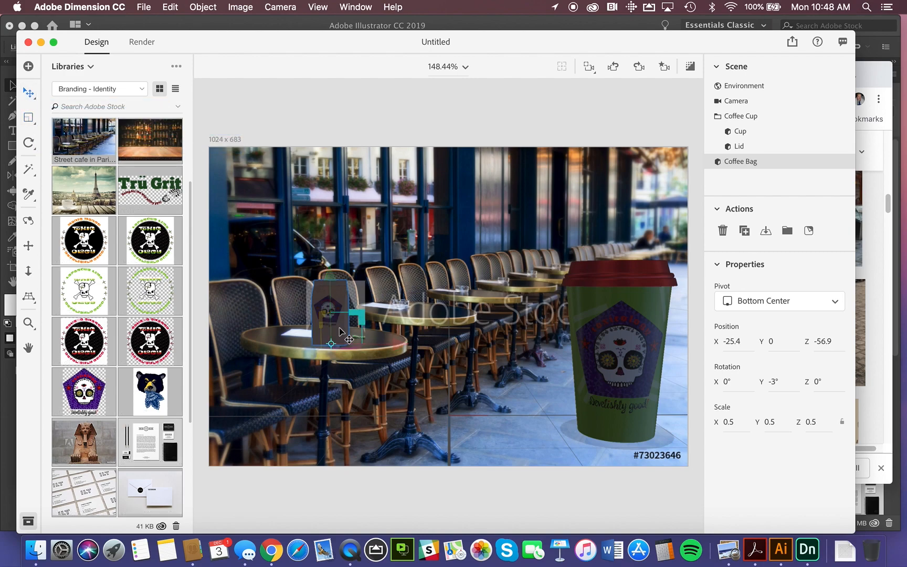
left_click_drag(310, 353, 327, 344)
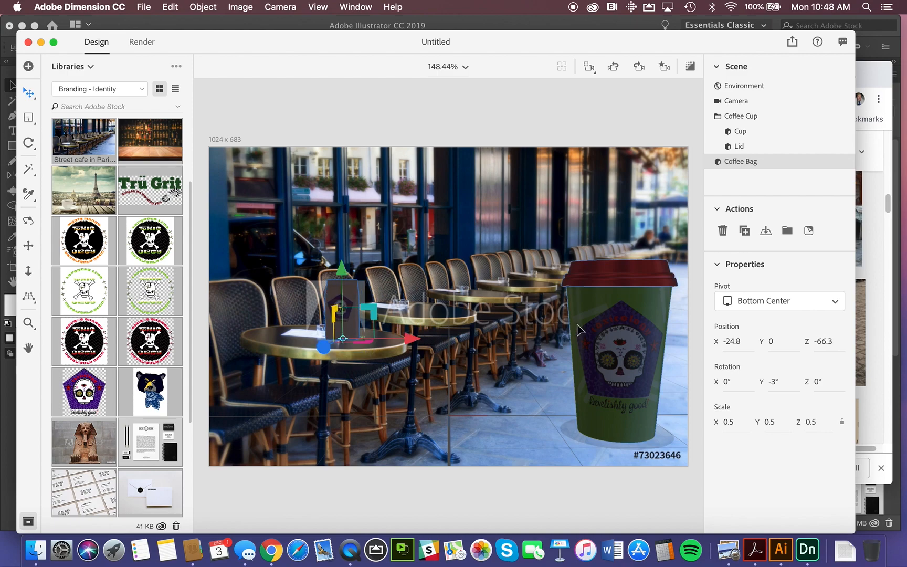
Move the whole coffee cup onto the nearest table beside the bag, to about X -18.3, Z -57.7.
left_click(606, 334)
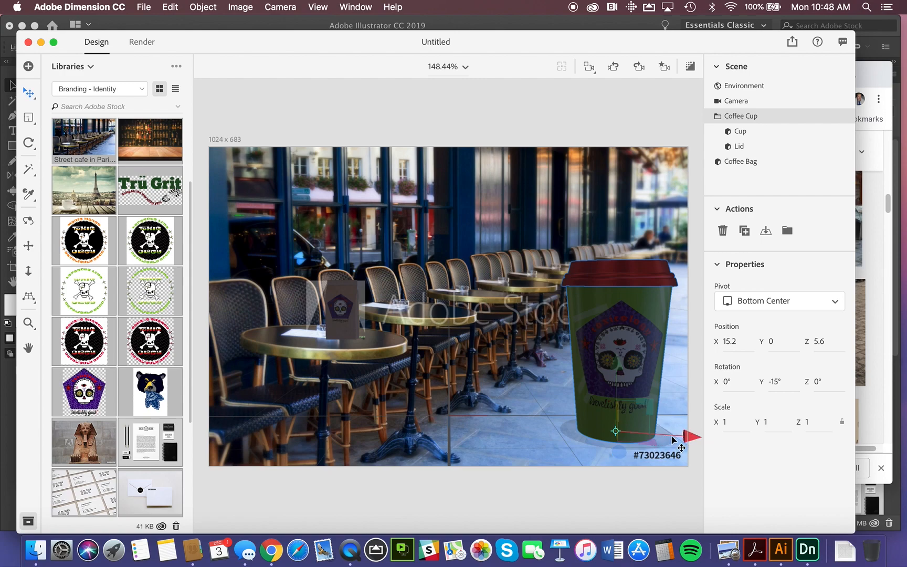
left_click_drag(692, 437, 336, 353)
left_click_drag(242, 432, 422, 357)
left_click_drag(497, 351, 438, 359)
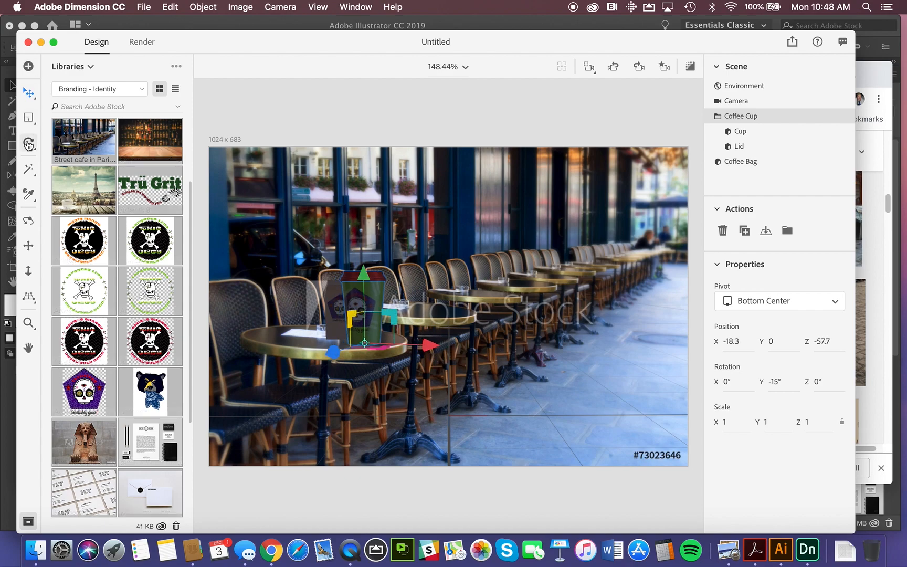
Scale the coffee cup uniformly to about 0.6 and nudge the coffee bag to about X -23.8, Z -63.7.
left_click(31, 122)
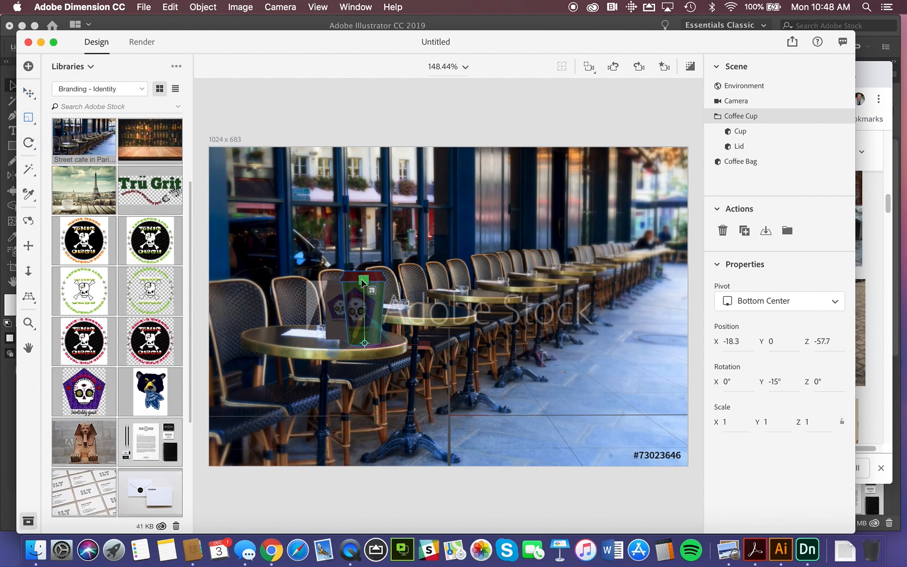
left_click_drag(364, 282, 357, 310)
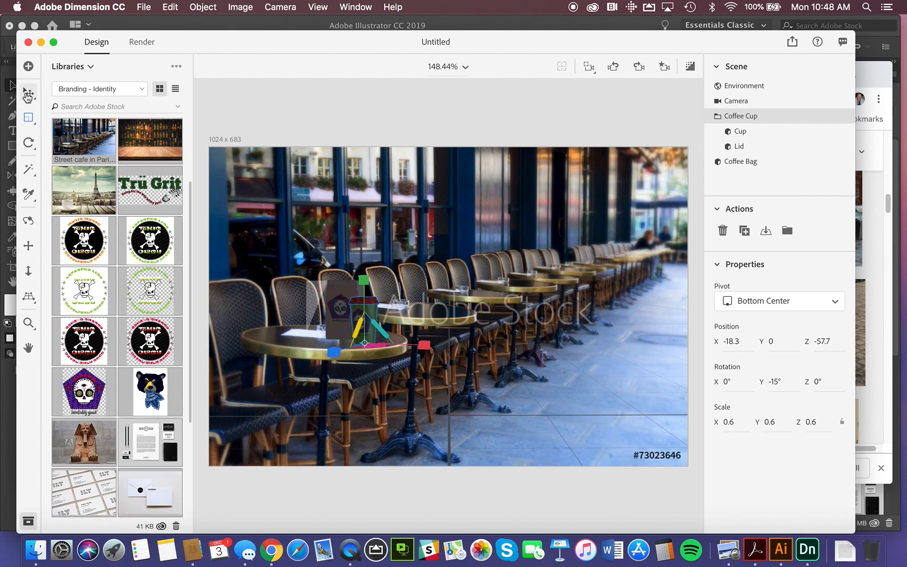
key("v")
mouse_move(342, 310)
left_mouse_down()
mouse_move(351, 316)
mouse_move(346, 310)
left_mouse_up()
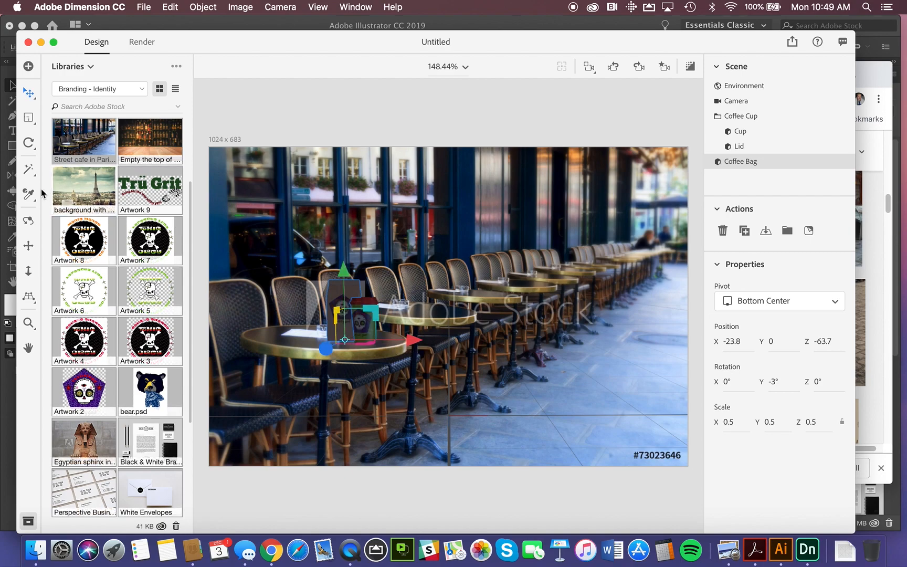
Orbit the camera slightly around the bag and cup, and lower and adjust the tilt of the horizon line.
left_click(29, 222)
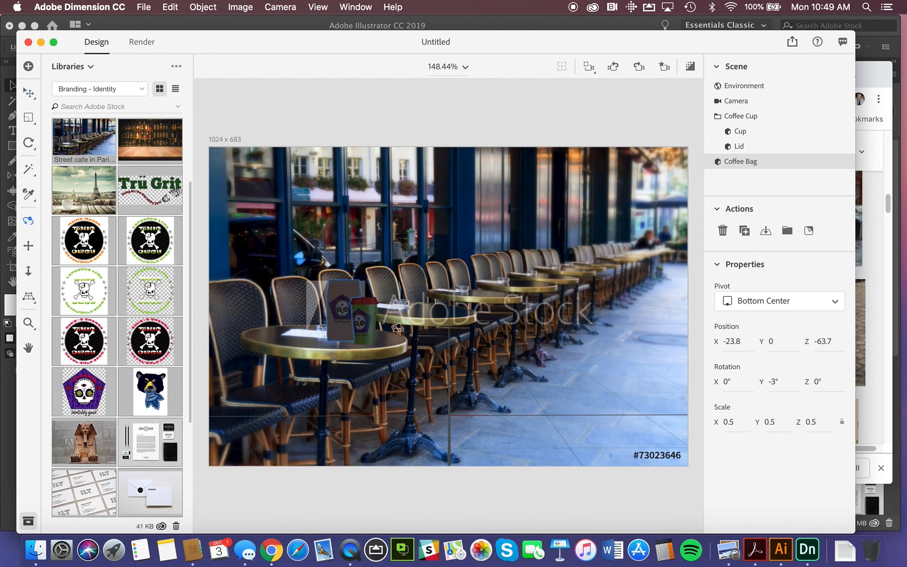
left_click_drag(372, 338, 399, 332)
left_click(29, 297)
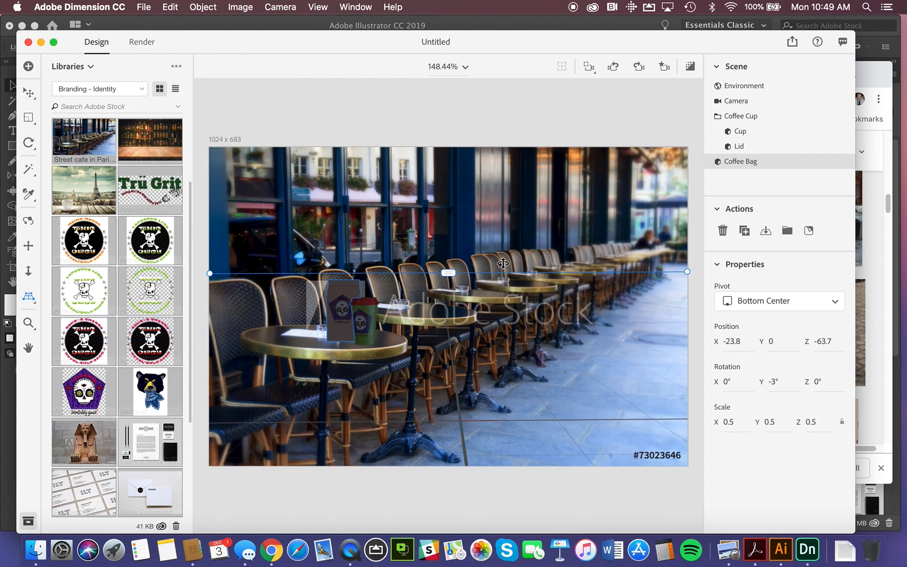
mouse_move(450, 274)
left_mouse_down()
mouse_move(449, 304)
mouse_move(448, 275)
mouse_move(447, 284)
left_mouse_up()
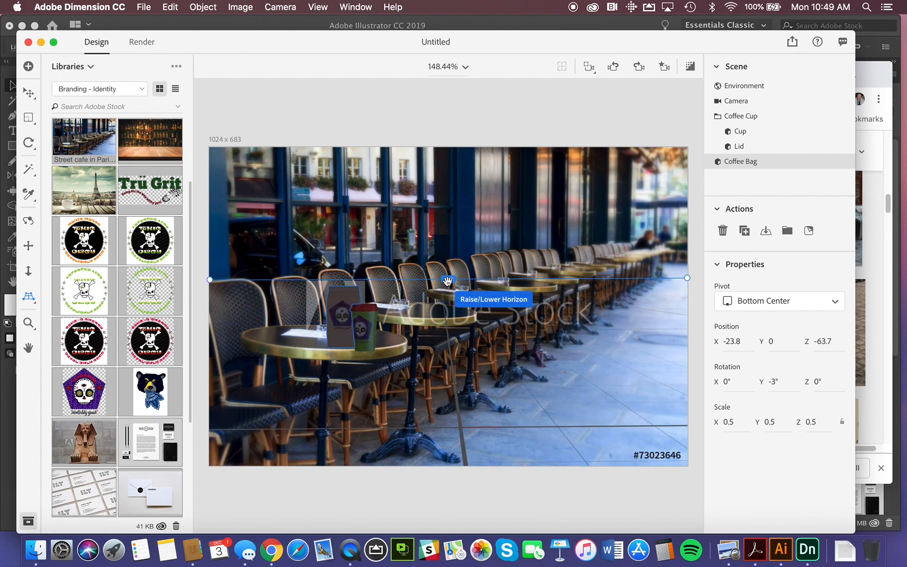
left_click_drag(690, 282, 677, 283)
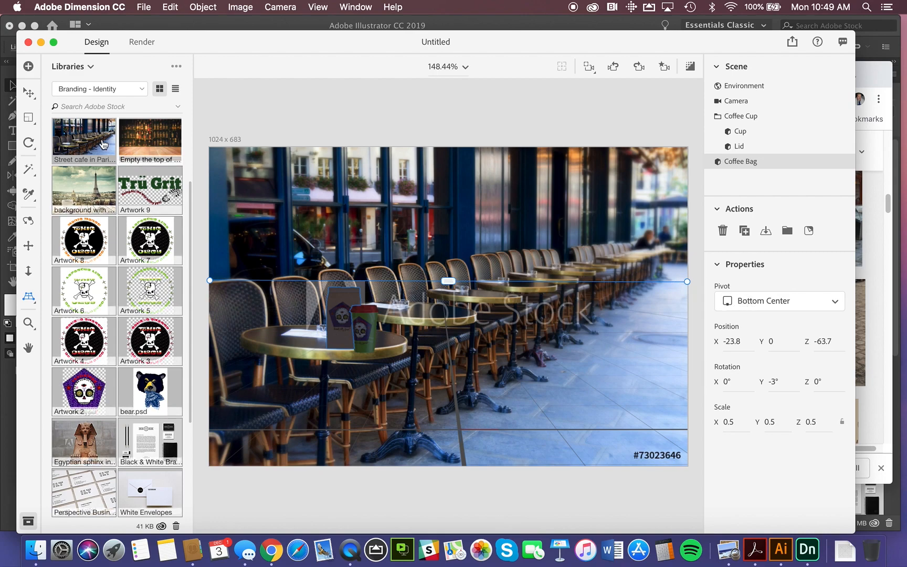
Dolly the camera back slightly so the bag and cup appear smaller on the nearest table.
left_click(29, 273)
left_click_drag(450, 332, 440, 381)
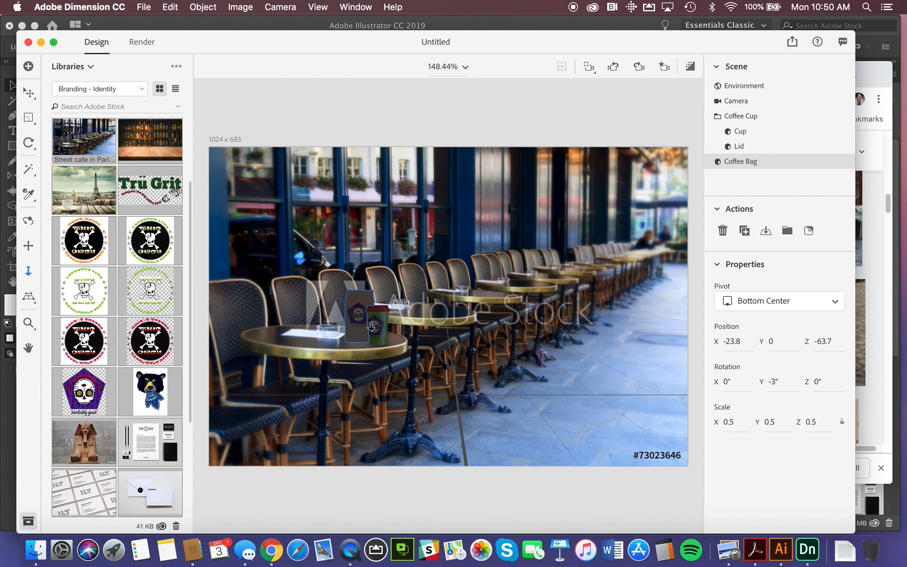
Set the environment light's intensity to 195% and its rotation to -123.7°.
left_click(747, 87)
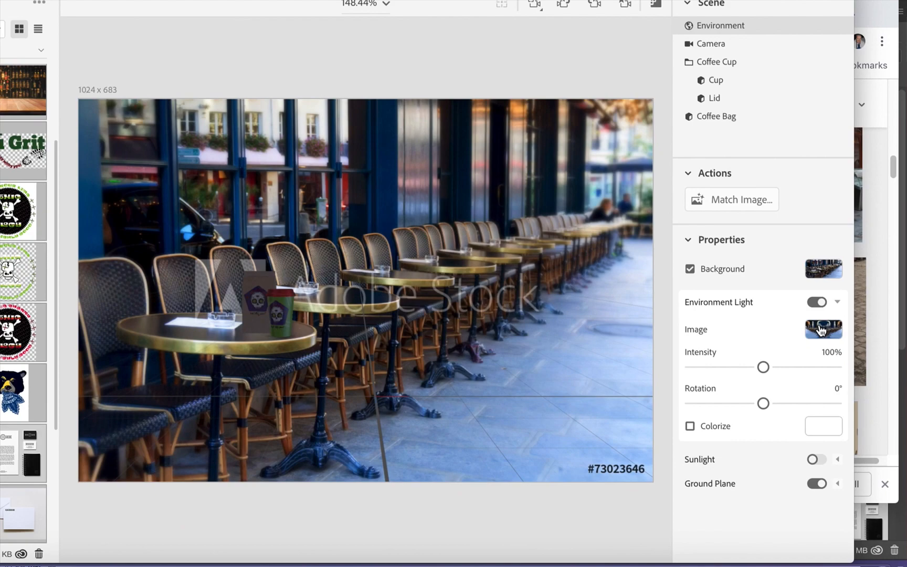
left_click_drag(763, 366, 800, 370)
left_click_drag(775, 377, 851, 405)
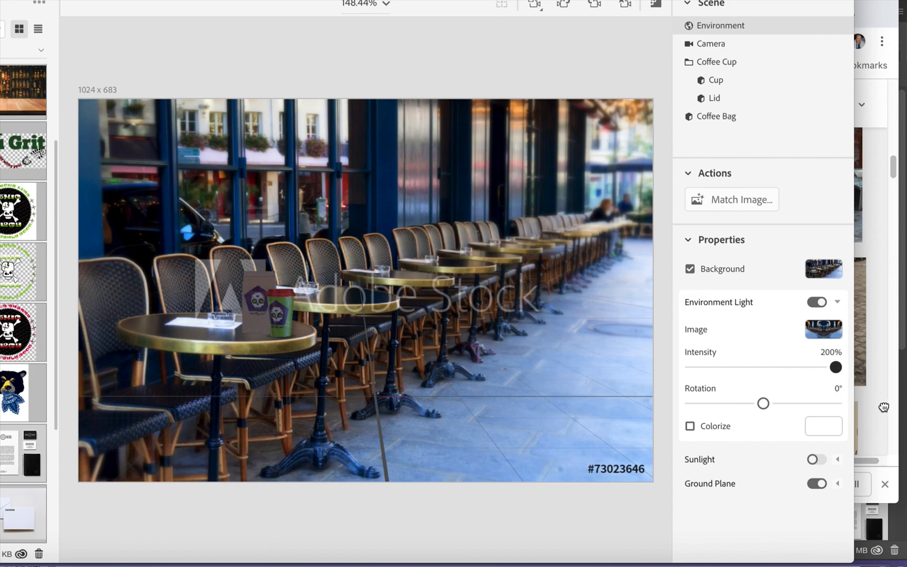
left_click_drag(884, 407, 894, 383)
left_click_drag(762, 403, 713, 403)
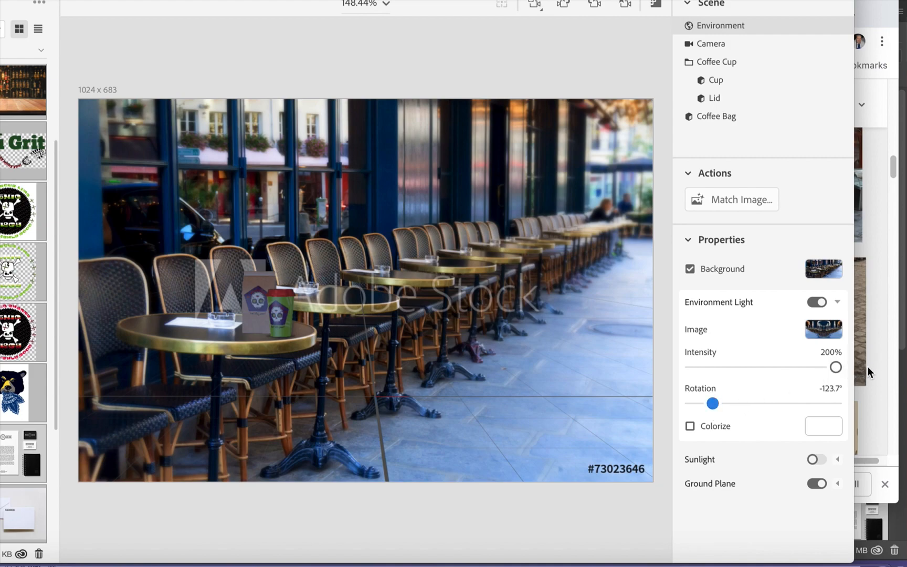
mouse_move(836, 368)
left_mouse_down()
mouse_move(813, 368)
mouse_move(832, 369)
left_mouse_up()
Try colorizing the environment light with red, RGB 237, 45, 45, and turn the colorizing off again.
left_click(690, 426)
left_click(825, 428)
left_click(752, 315)
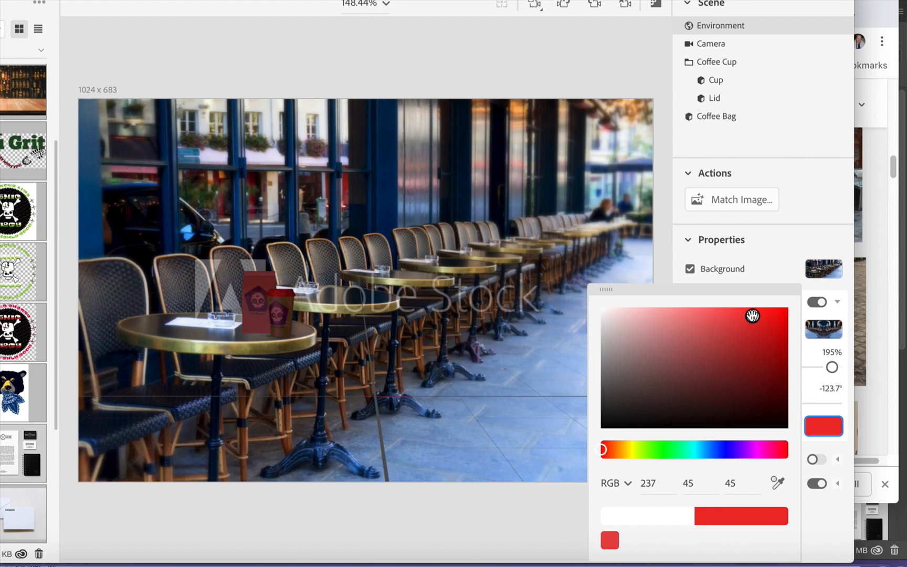
left_click(837, 400)
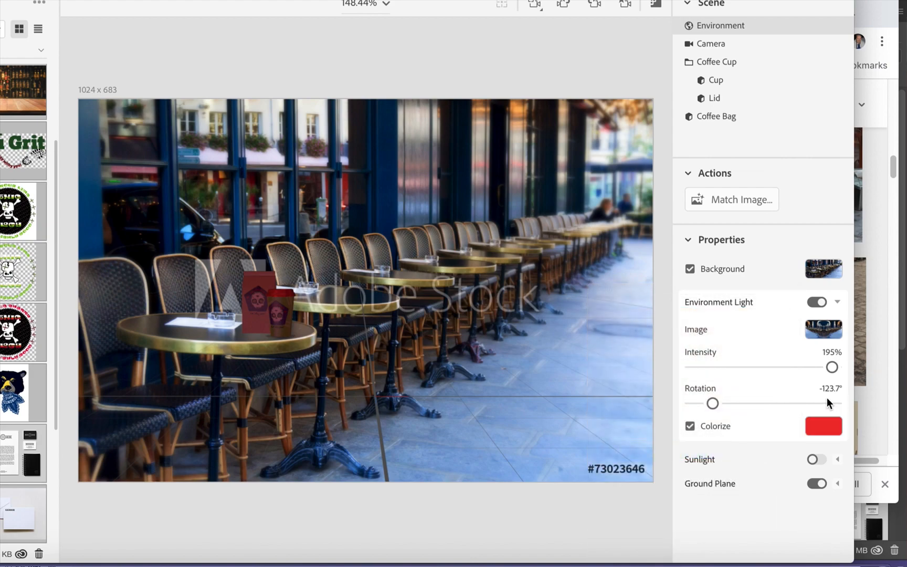
left_click(690, 426)
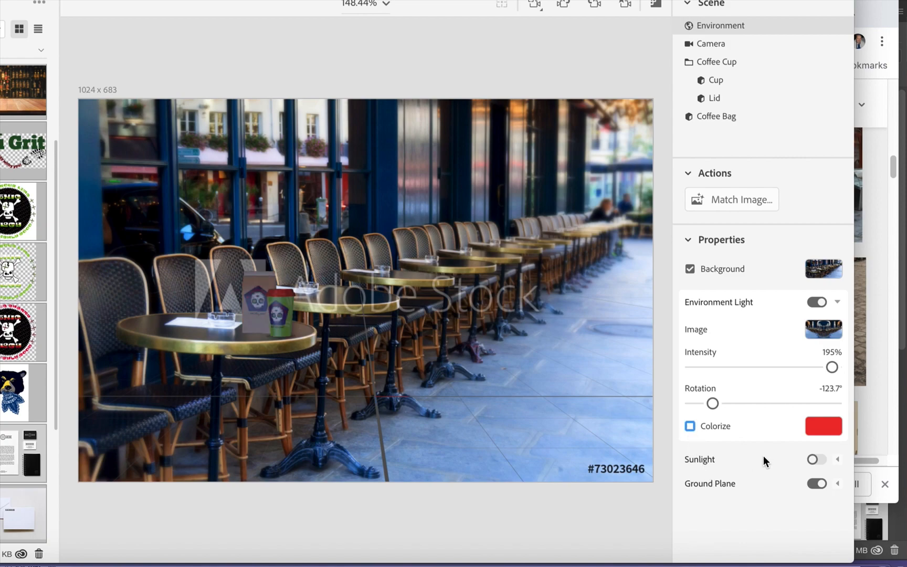
Turn on sunlight with an intensity of 148%, trying a higher cloudiness before returning it to 0%.
left_click(814, 460)
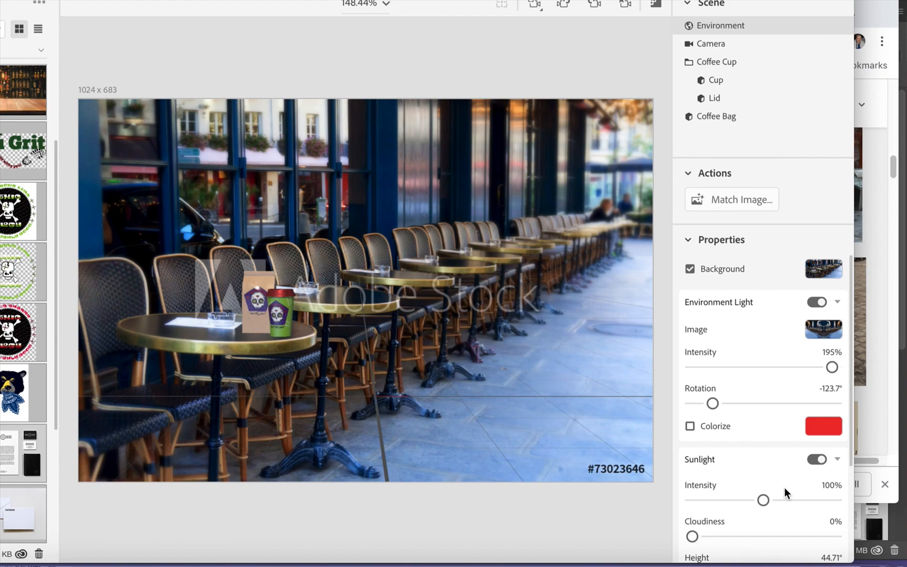
left_click_drag(764, 500, 813, 502)
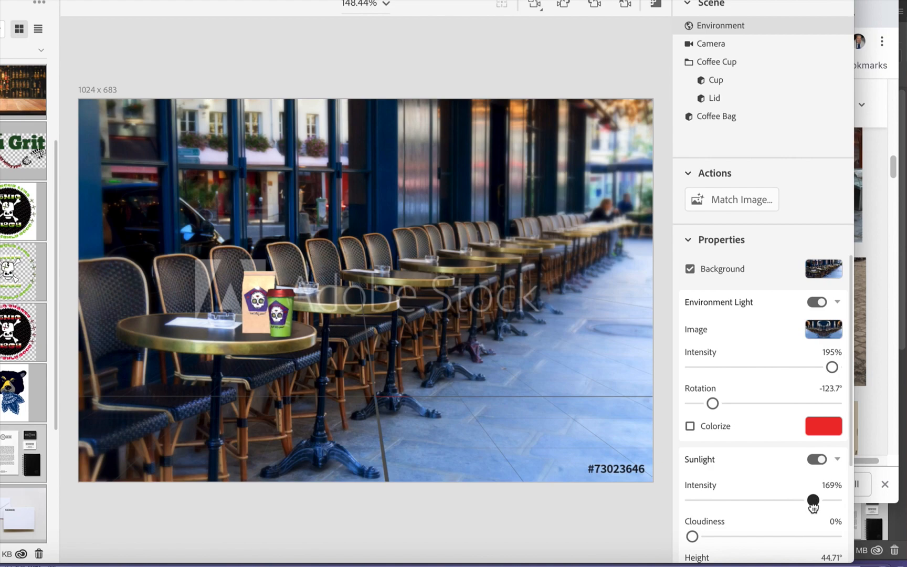
left_click_drag(814, 501, 793, 501)
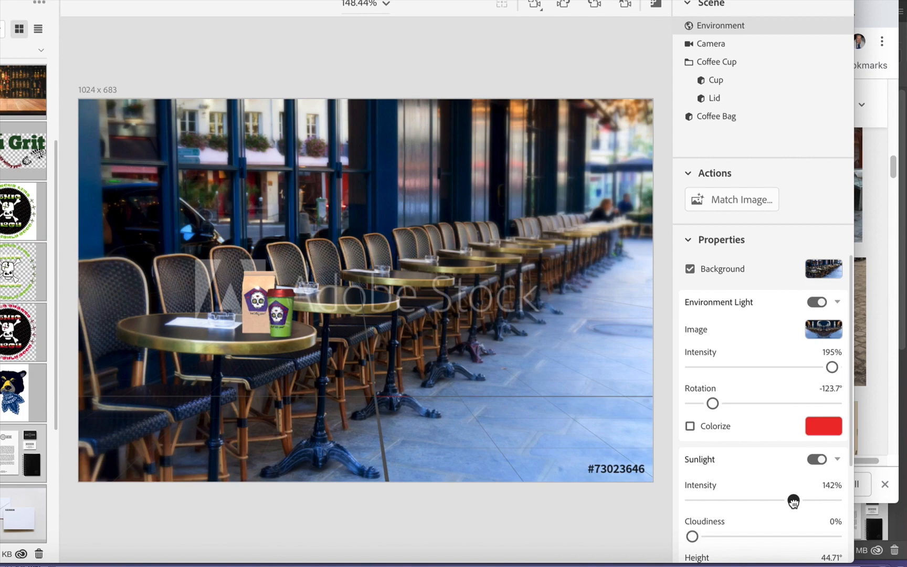
mouse_move(794, 501)
left_mouse_down()
mouse_move(772, 500)
mouse_move(834, 499)
mouse_move(798, 500)
left_mouse_up()
left_click_drag(693, 536, 818, 536)
left_click_drag(818, 536, 689, 536)
Adjust the sunlight to a rotation of -5.63°, a height of 26.72° and an intensity of 153%.
scroll(775, 449, "down", 3)
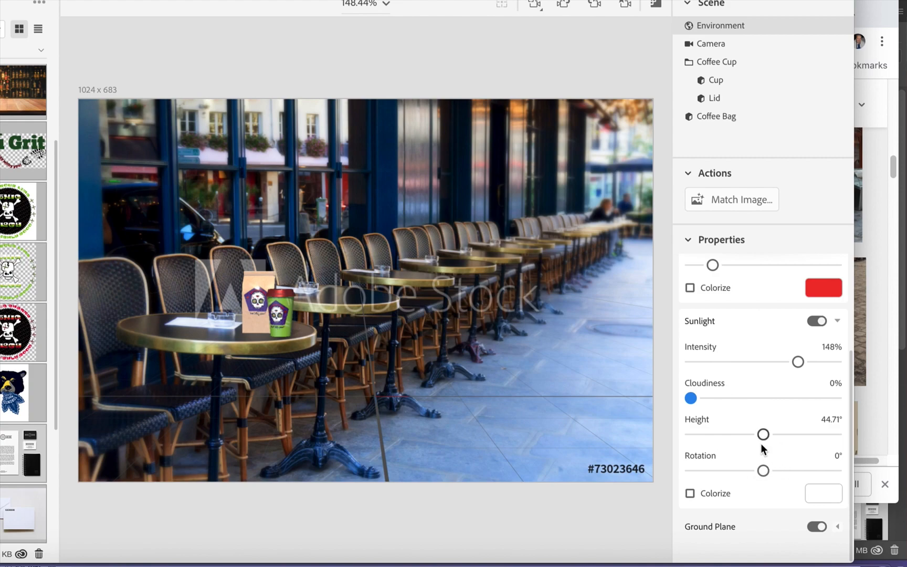
mouse_move(763, 470)
left_mouse_down()
mouse_move(814, 471)
mouse_move(746, 471)
mouse_move(761, 471)
left_mouse_up()
left_click_drag(764, 434, 736, 448)
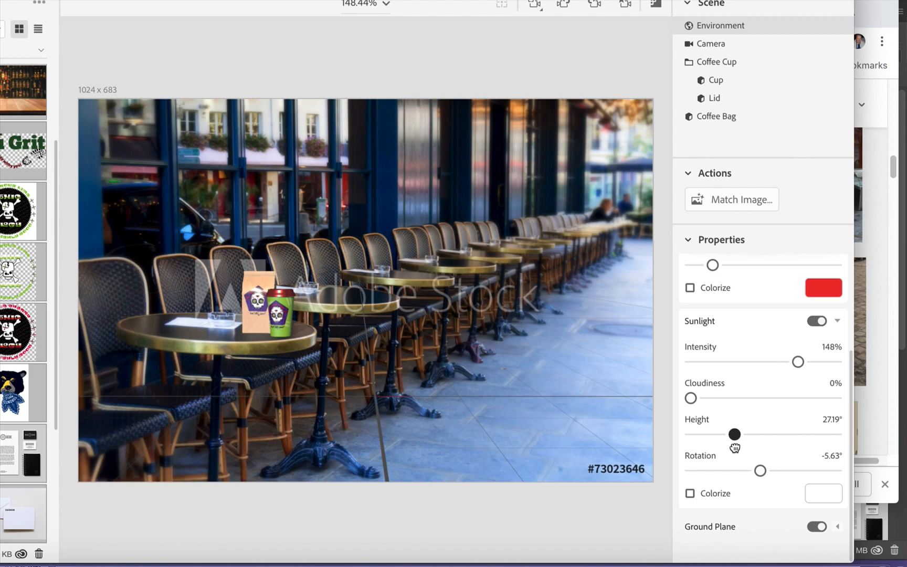
left_click_drag(735, 448, 734, 447)
mouse_move(799, 363)
left_mouse_down()
mouse_move(746, 364)
mouse_move(824, 364)
mouse_move(802, 367)
left_mouse_up()
Reduce the environment light's intensity to 122%.
scroll(748, 326, "up", 1)
scroll(748, 326, "up", 5)
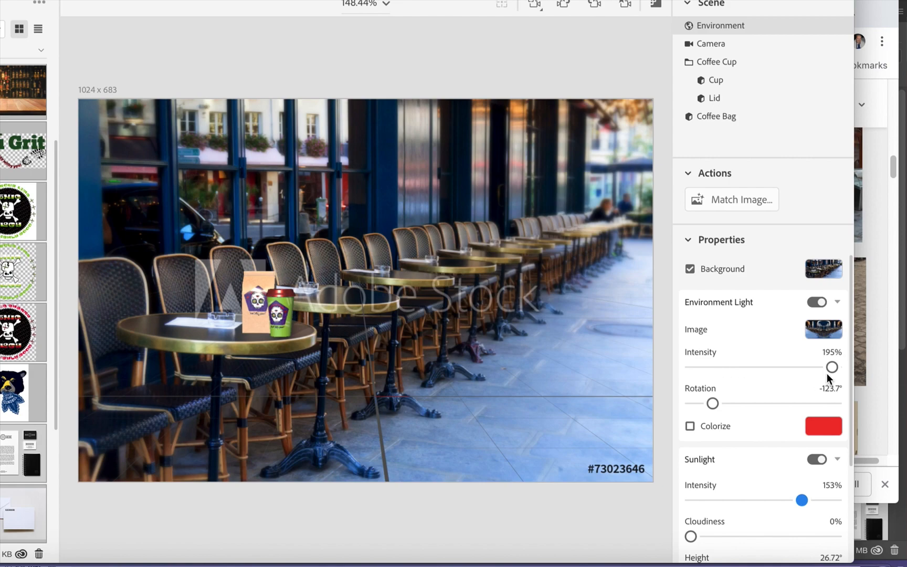
left_click_drag(831, 368, 780, 374)
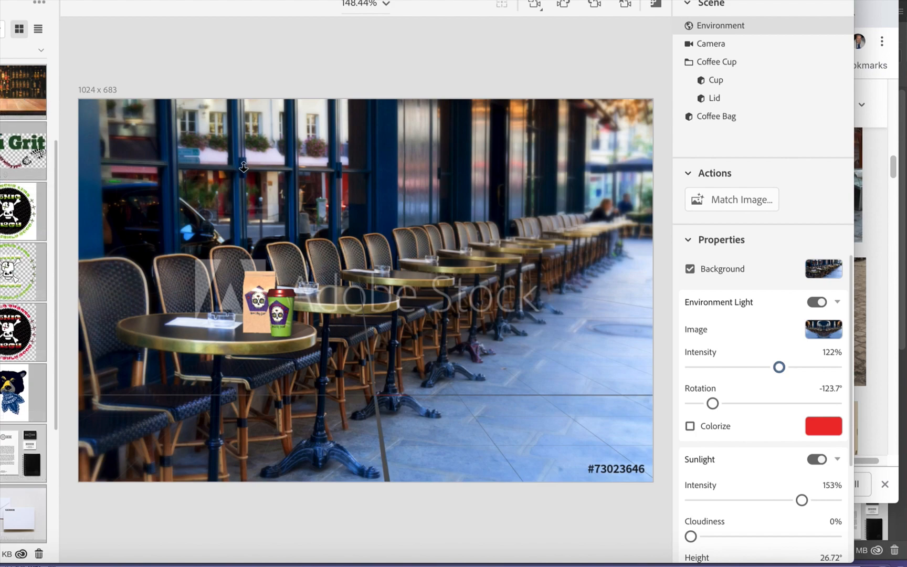
Replace the café background with the library's wooden bar-top image and delete the coffee cup and coffee bag.
left_click(23, 88)
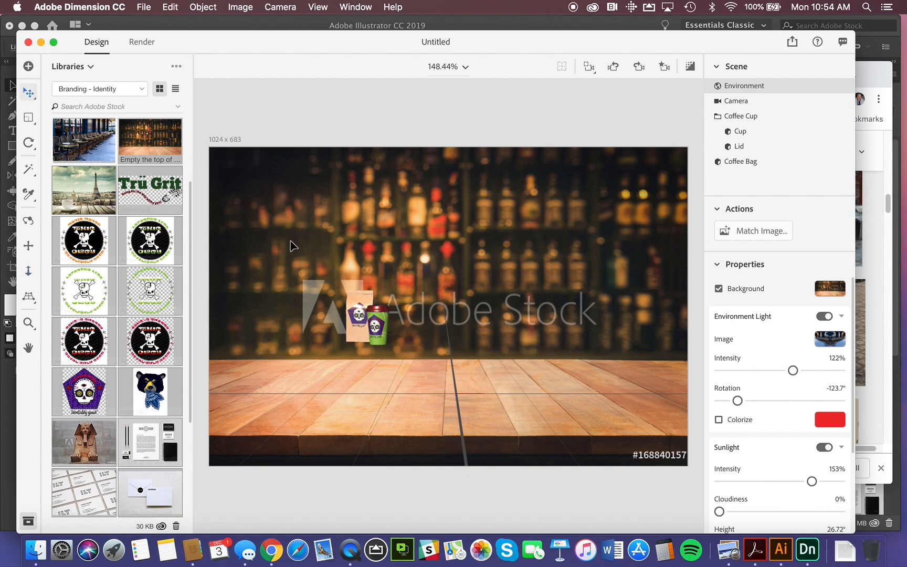
left_click(386, 329)
key("Delete")
left_click(363, 327)
key("Delete")
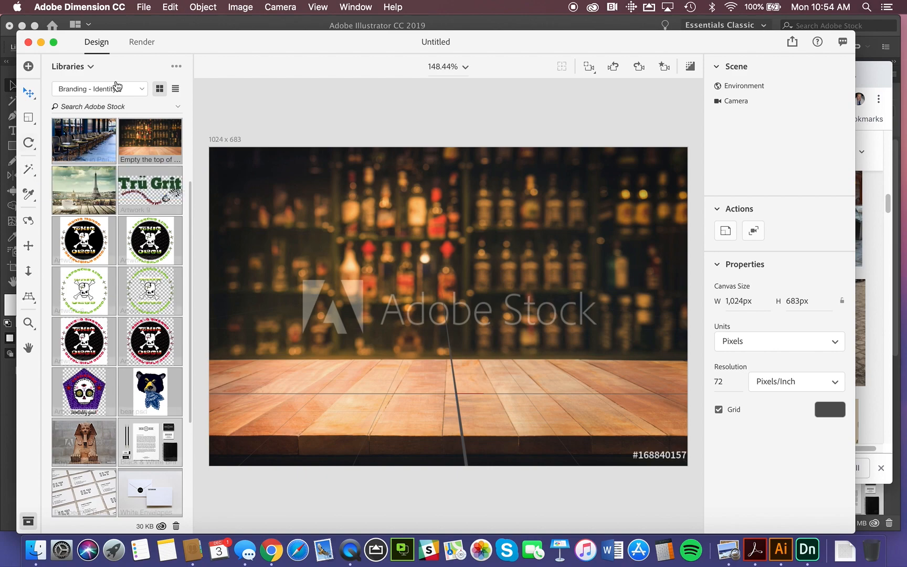
Add the Beverage Can with Condensation starter model onto the wooden bar top, at about X 0.5, Z 9.3.
left_click(91, 67)
left_click(92, 91)
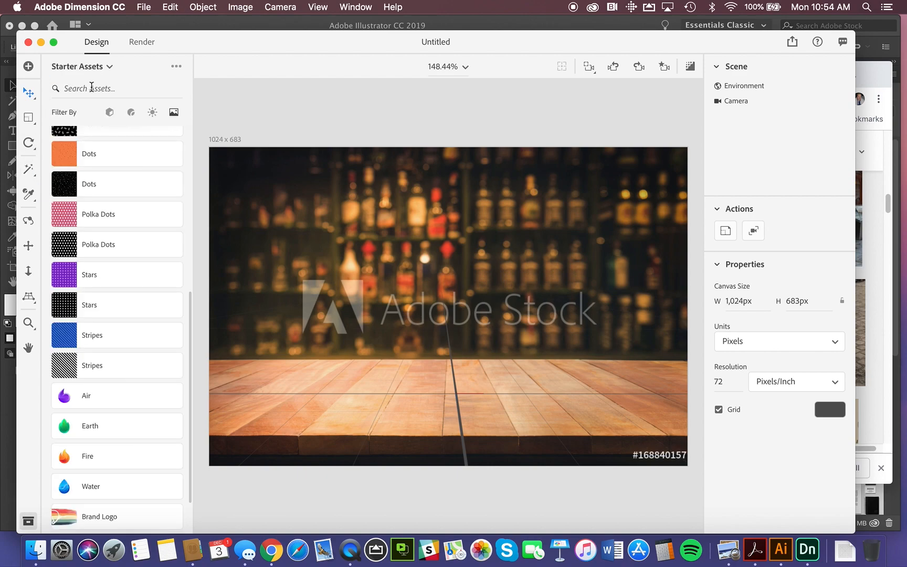
scroll(143, 244, "up", 10)
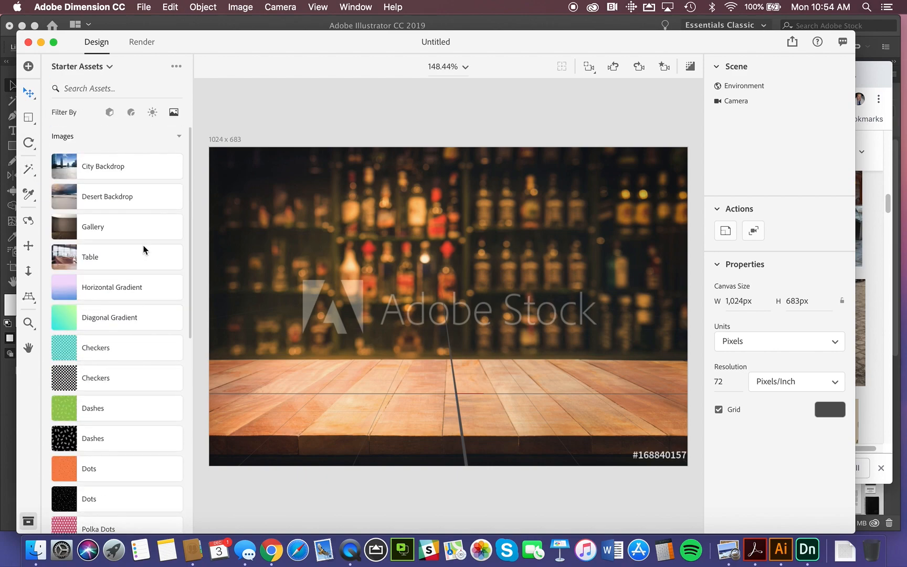
left_click(109, 113)
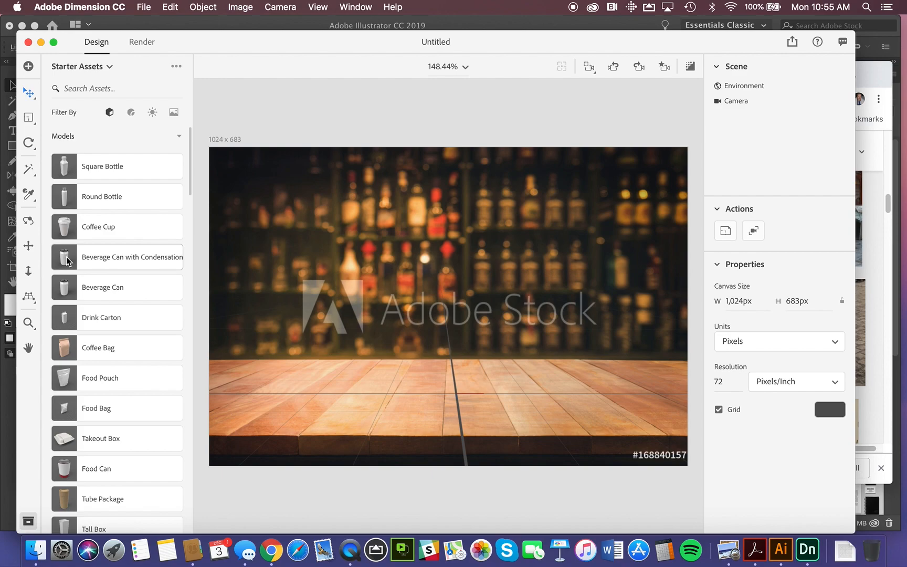
left_click_drag(67, 261, 463, 408)
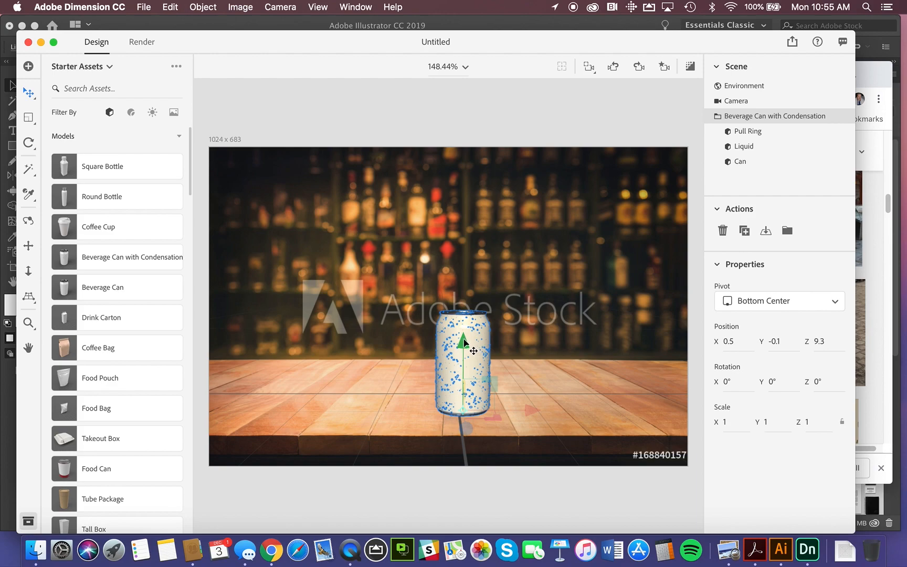
Scale the beverage can uniformly to 1.8 and move it forward on the bar top to about Z 13.2.
left_click(28, 117)
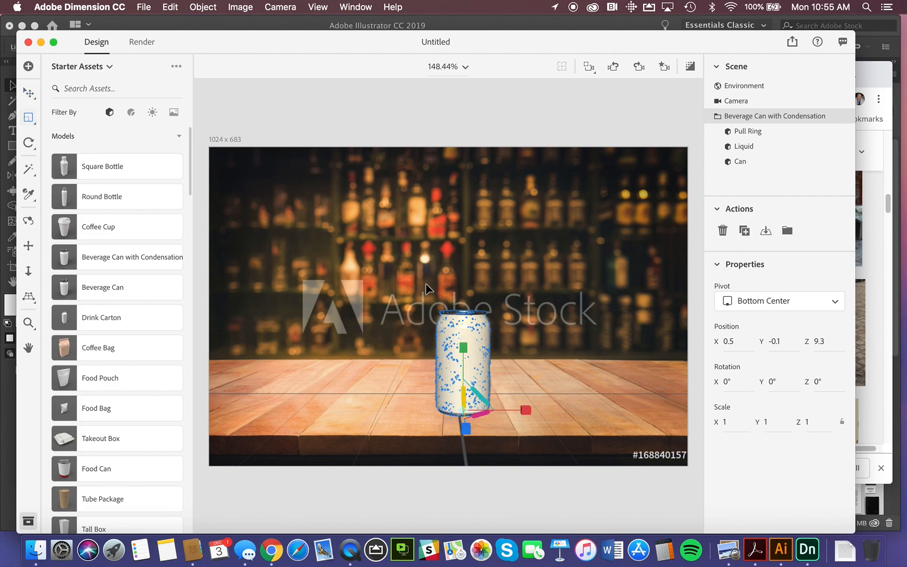
left_click_drag(463, 347, 506, 308)
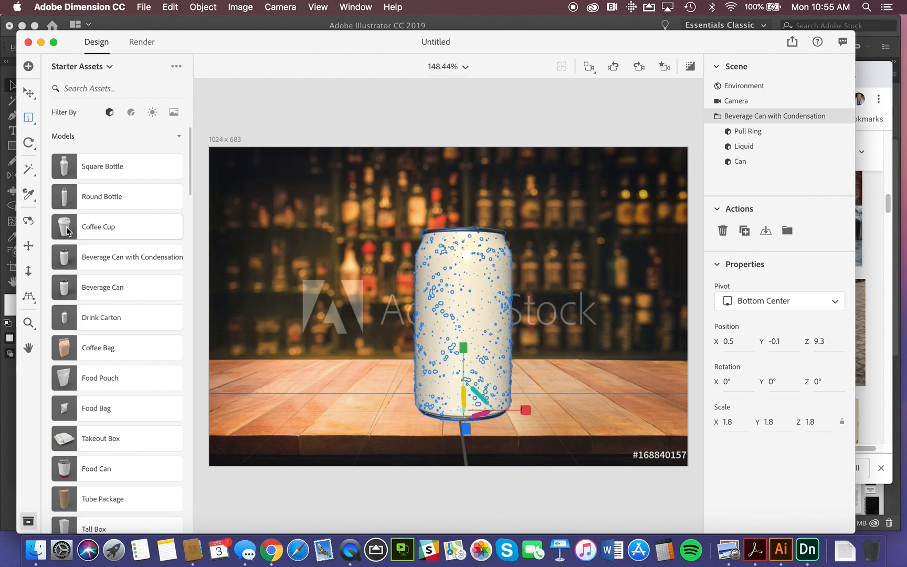
left_click(29, 93)
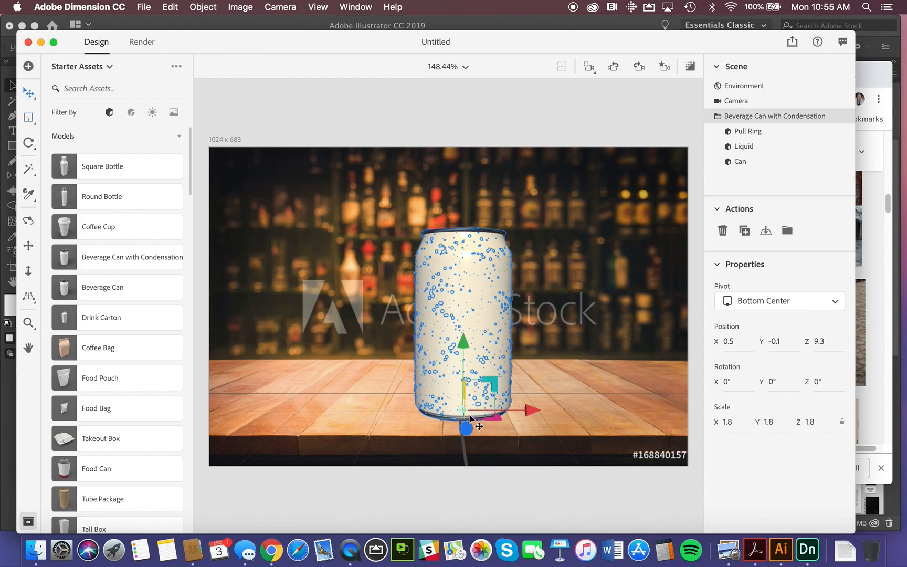
left_click_drag(464, 428, 464, 439)
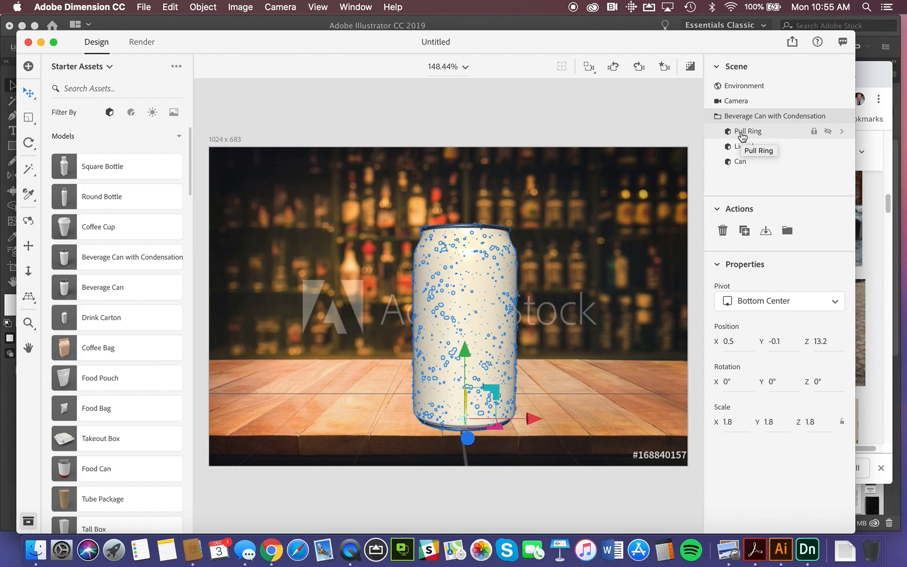
Orbit the camera to look down on the can's lid and open the Pull Ring's material.
left_click(28, 223)
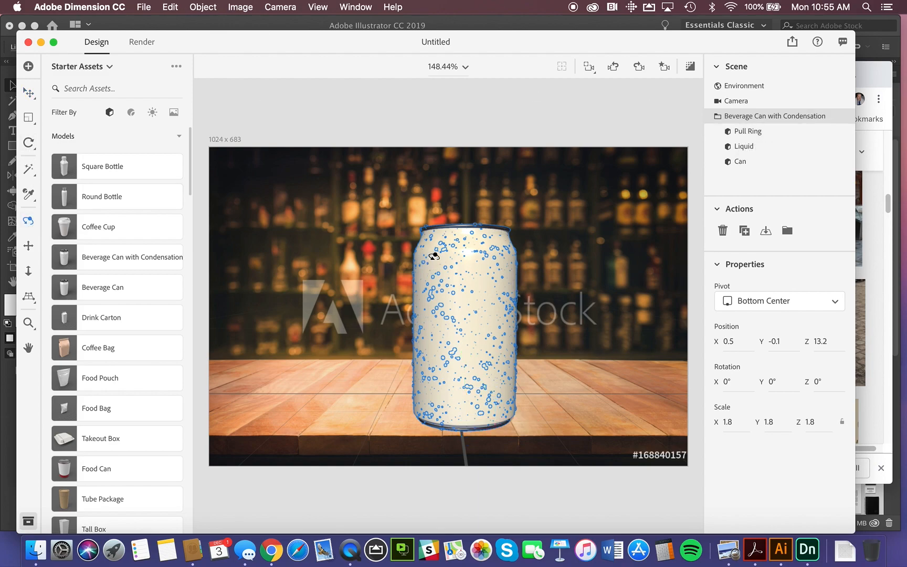
left_click_drag(430, 286, 435, 450)
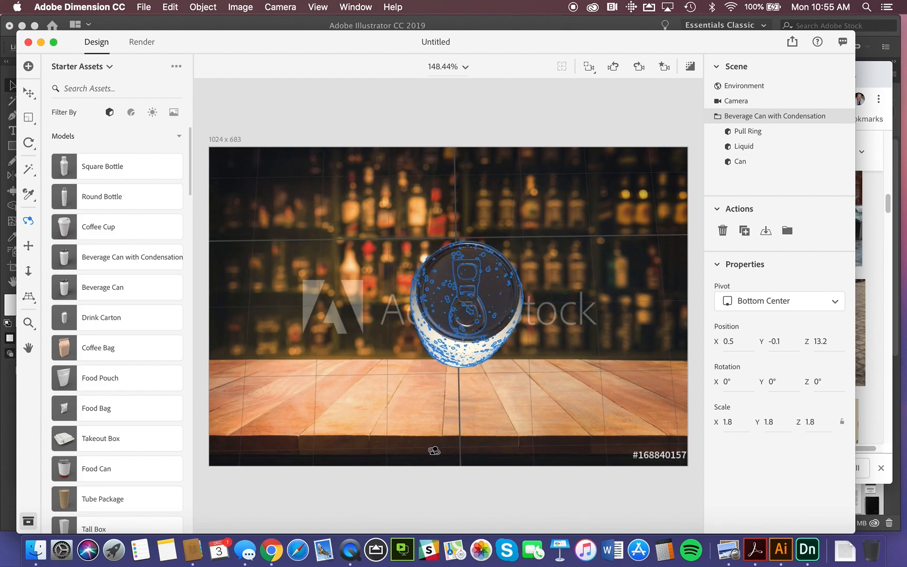
left_click(750, 133)
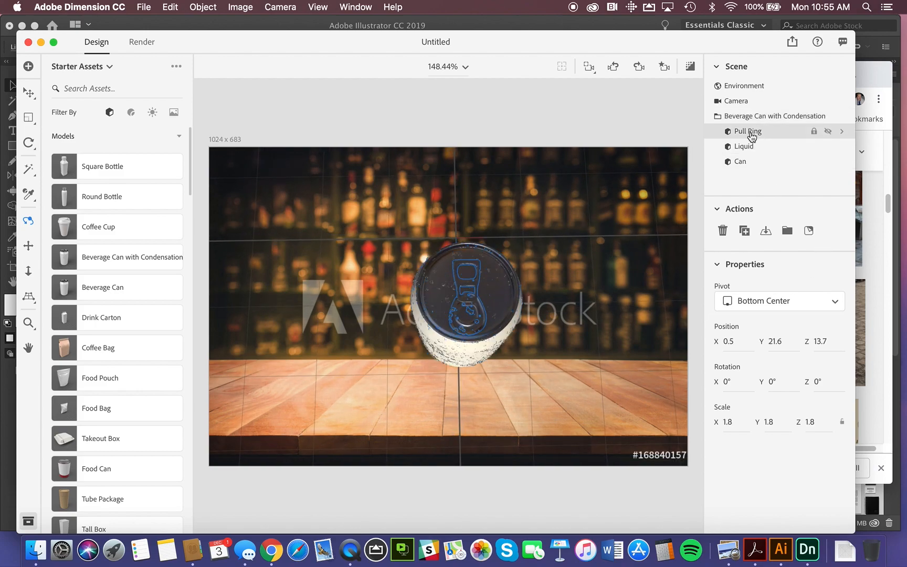
left_click(842, 132)
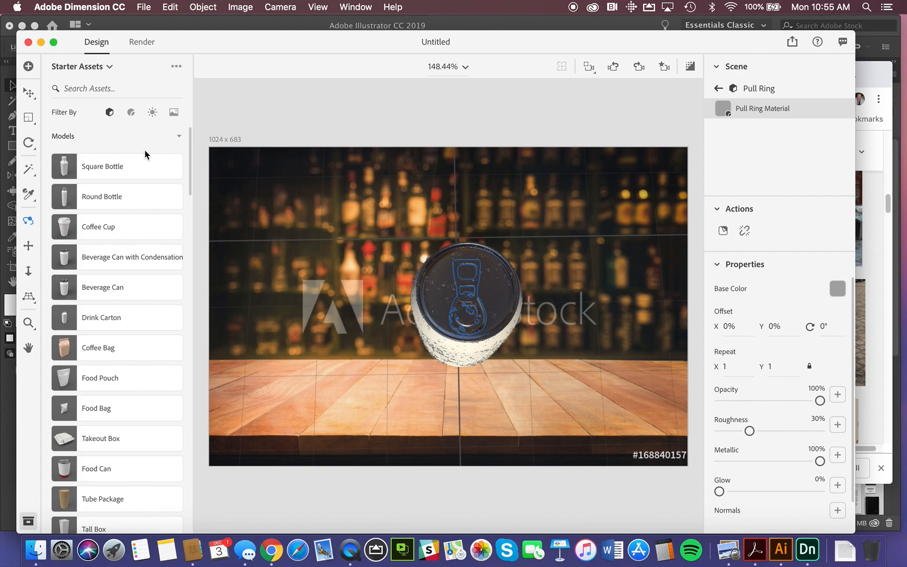
Look through the starter materials and apply Aluminum to the can's pull ring.
left_click(131, 113)
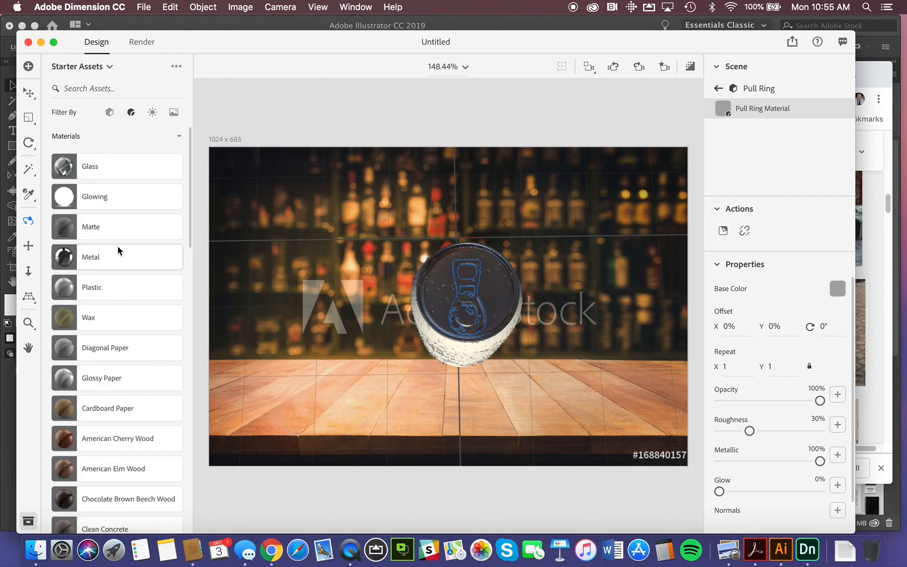
scroll(119, 250, "down", 2)
scroll(118, 247, "up", 2)
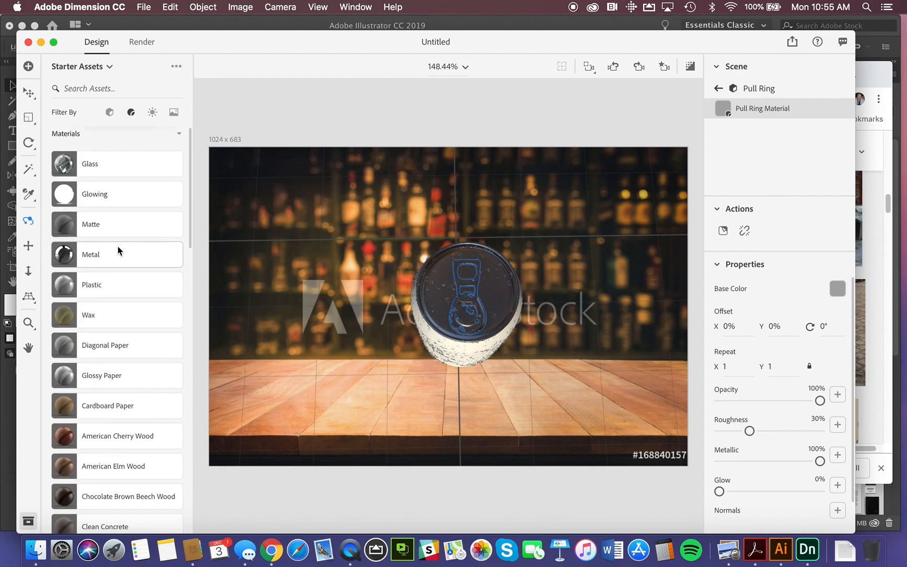
scroll(118, 247, "down", 3)
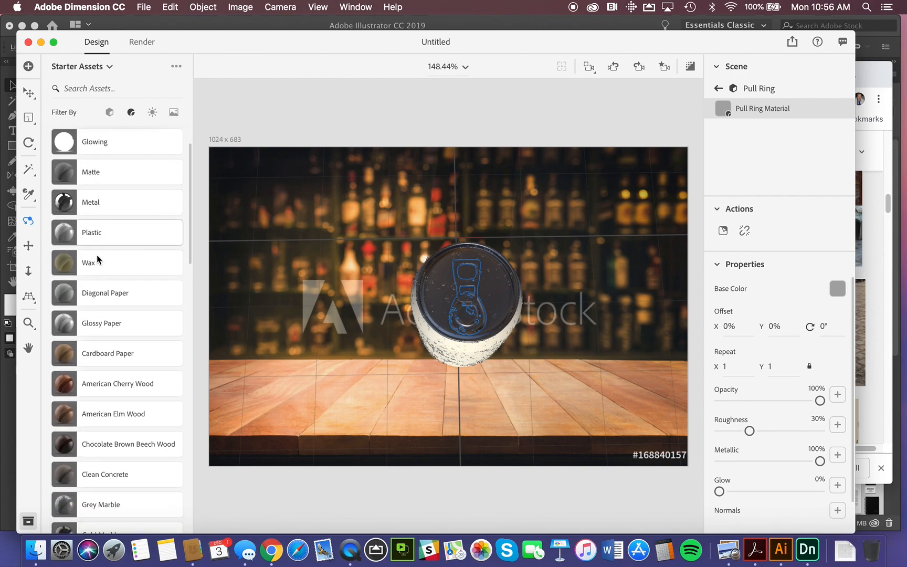
scroll(98, 299, "down", 7)
scroll(97, 303, "down", 10)
scroll(97, 304, "down", 7)
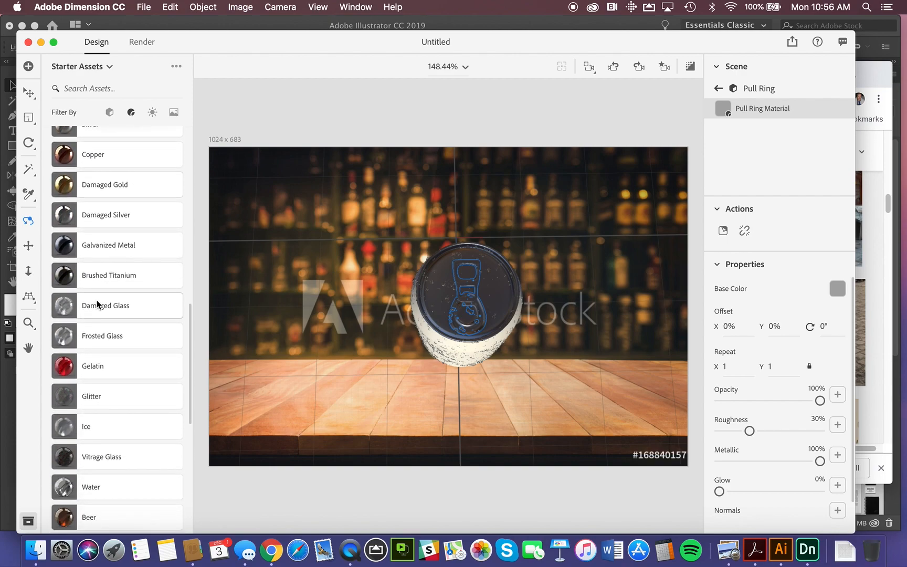
scroll(97, 303, "down", 10)
scroll(97, 304, "down", 6)
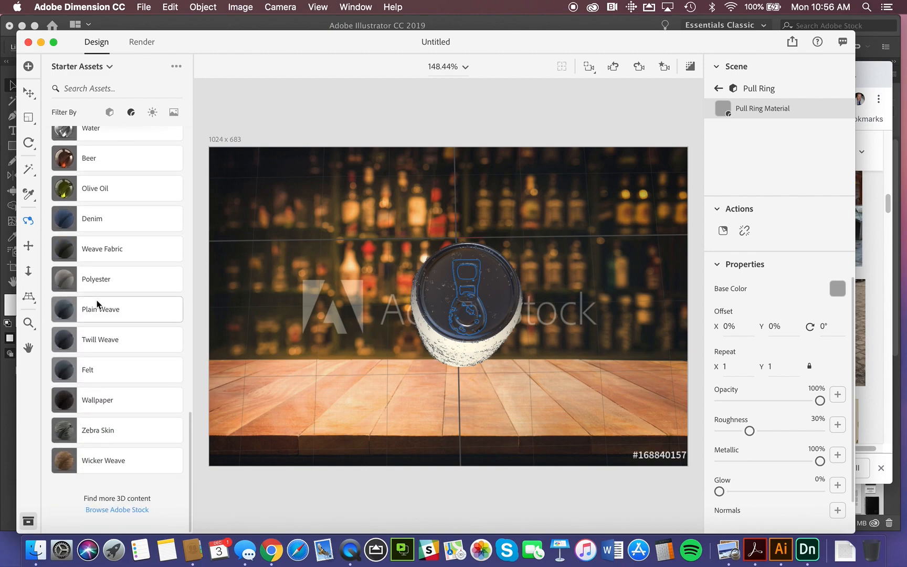
scroll(97, 303, "up", 6)
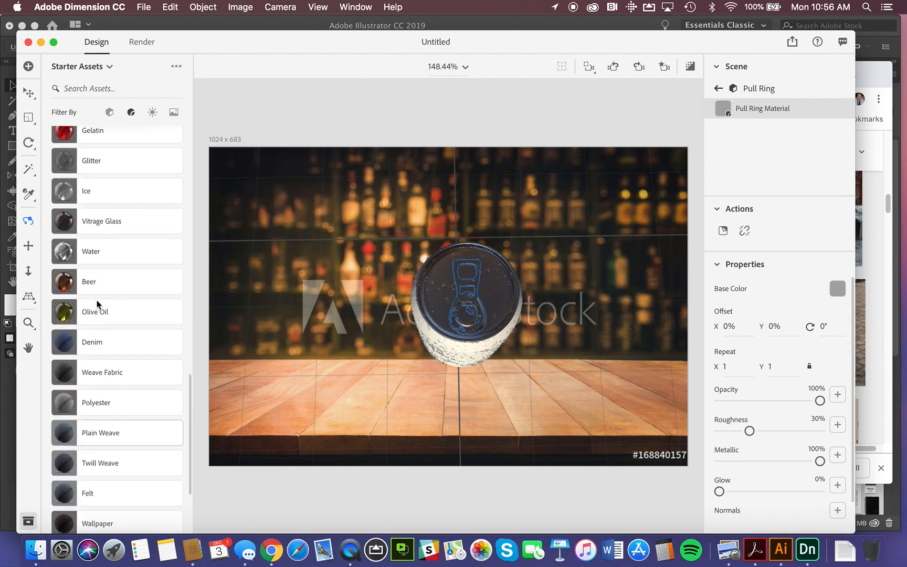
scroll(97, 303, "up", 10)
scroll(97, 304, "up", 7)
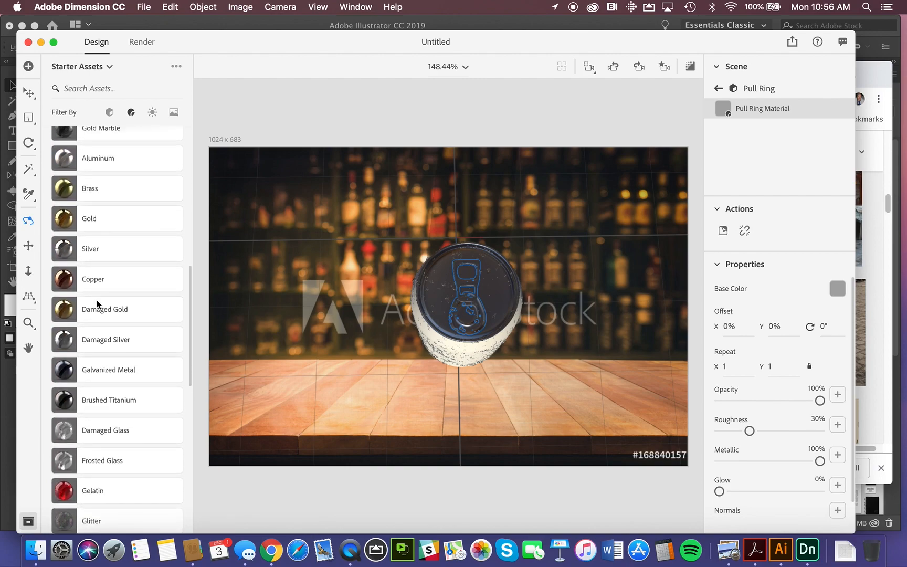
scroll(97, 303, "up", 2)
left_click(103, 207)
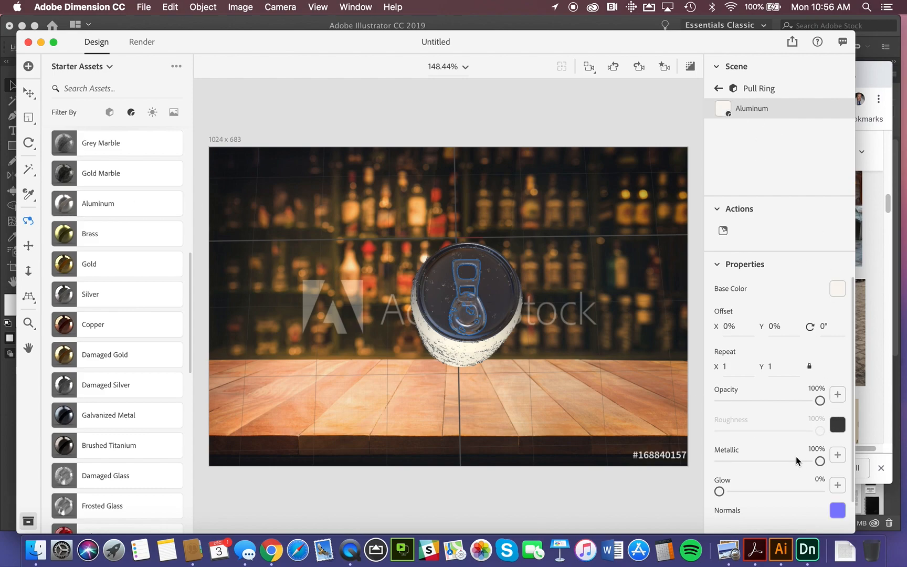
Set the base color of the pull ring's Aluminum material to bright red, RGB 252, 23, 50.
scroll(788, 428, "down", 2)
left_click(836, 288)
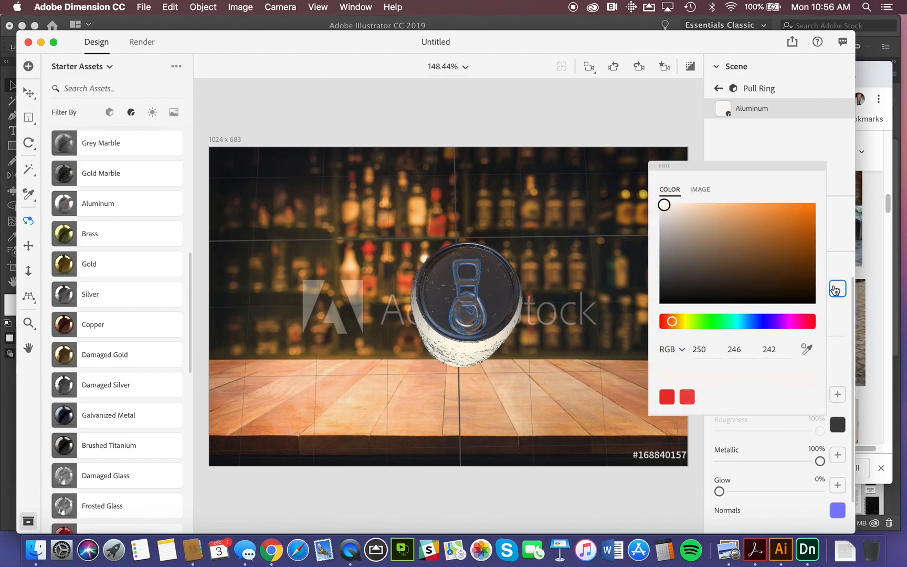
left_click(814, 322)
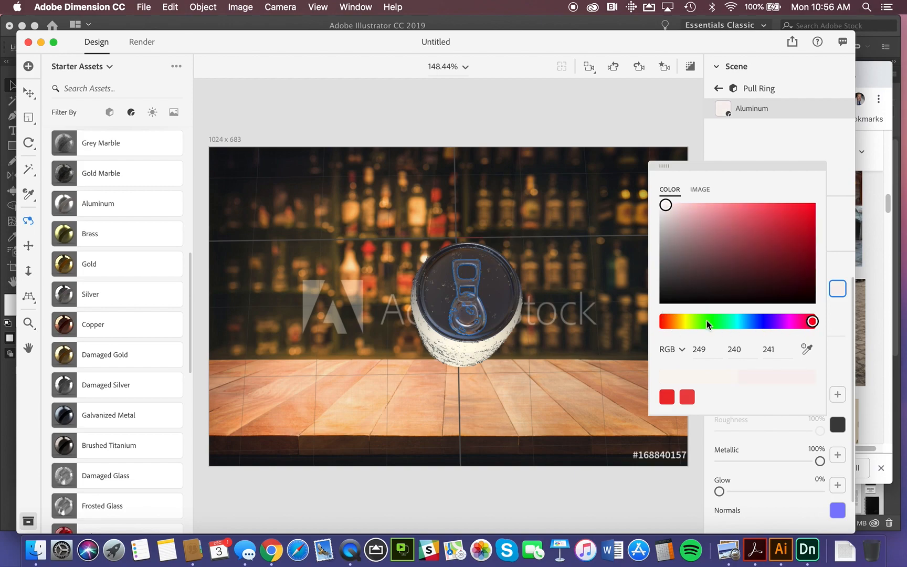
left_click(801, 204)
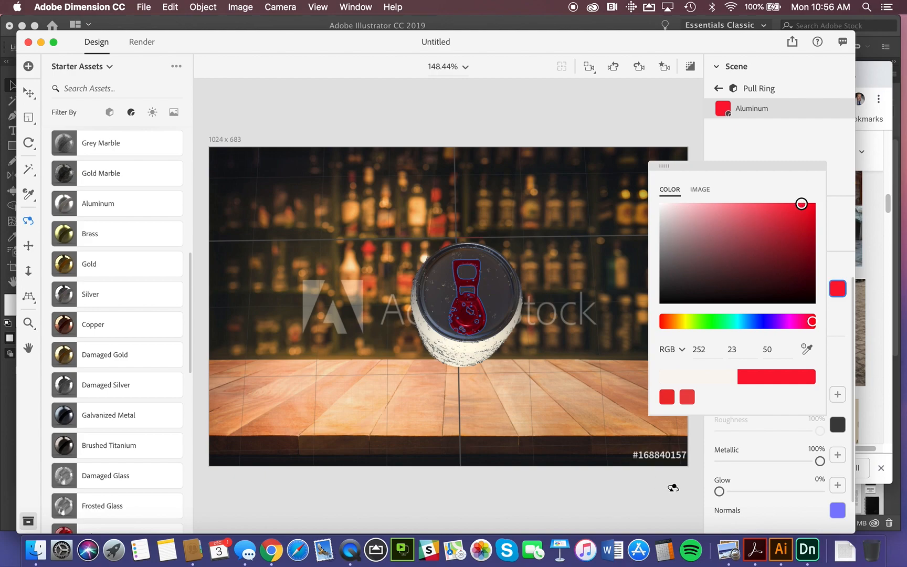
left_click(771, 440)
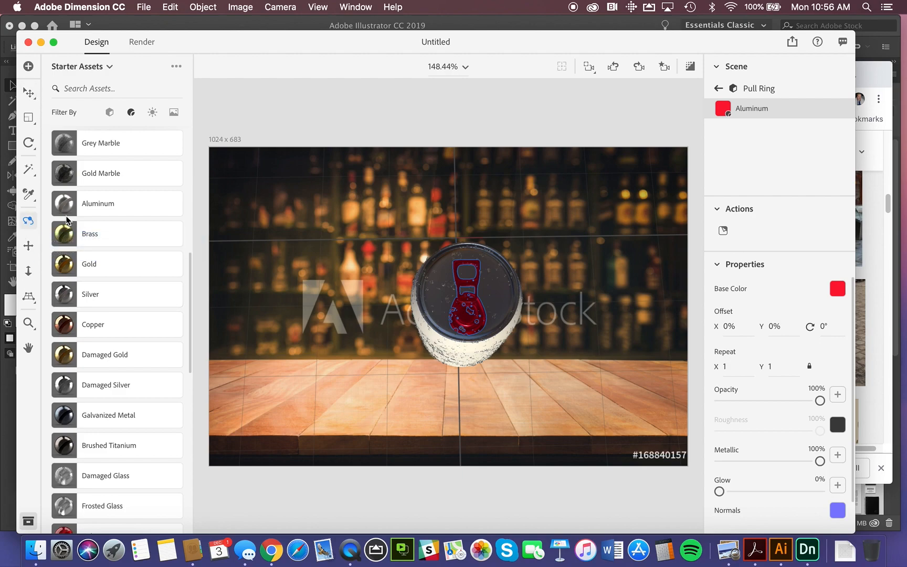
Orbit the camera back to a front view of the can and move the whole can model to the ground.
left_click_drag(467, 312, 485, 130)
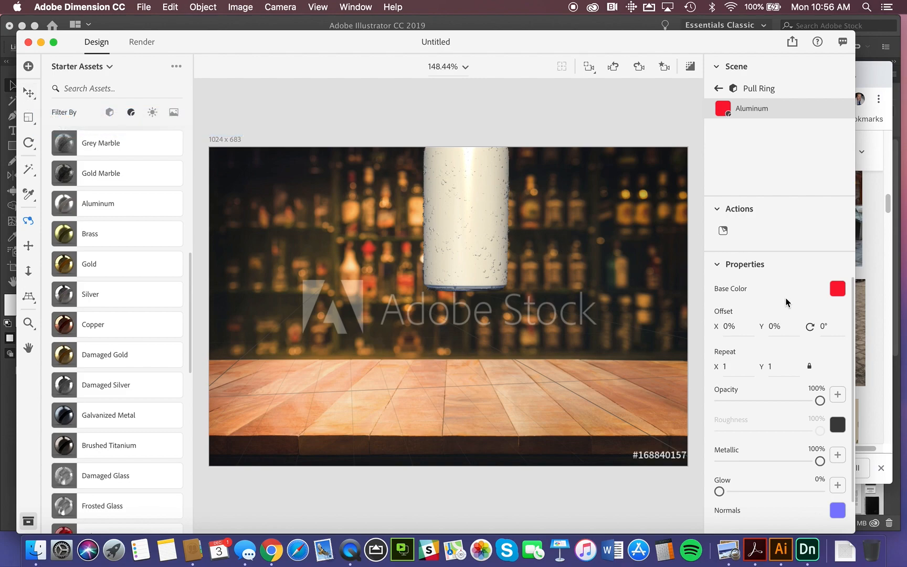
left_click(718, 68)
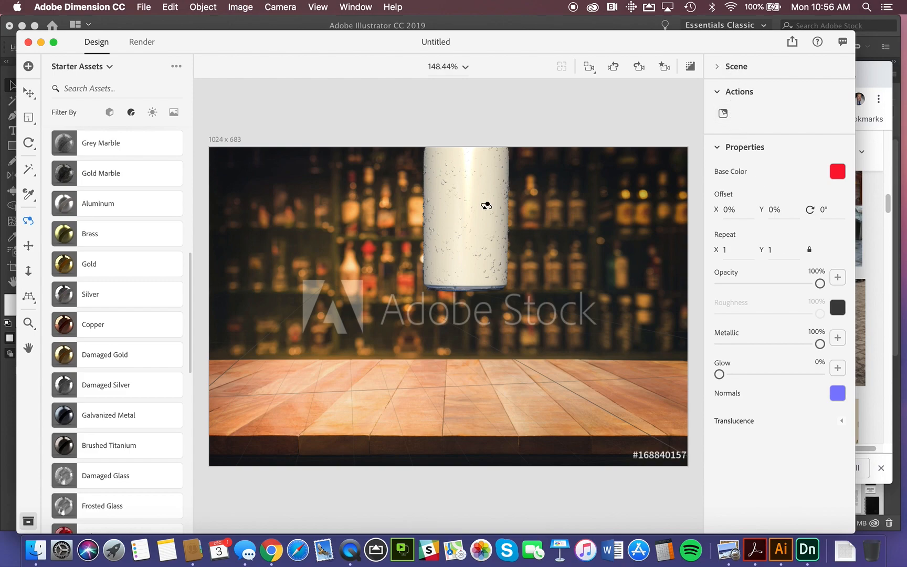
left_click(28, 92)
left_click(470, 217)
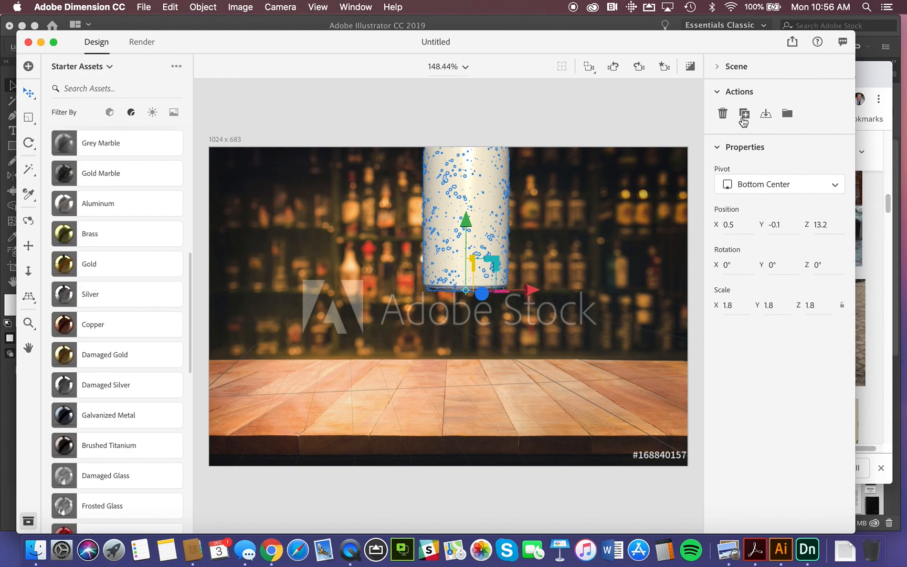
left_click(718, 67)
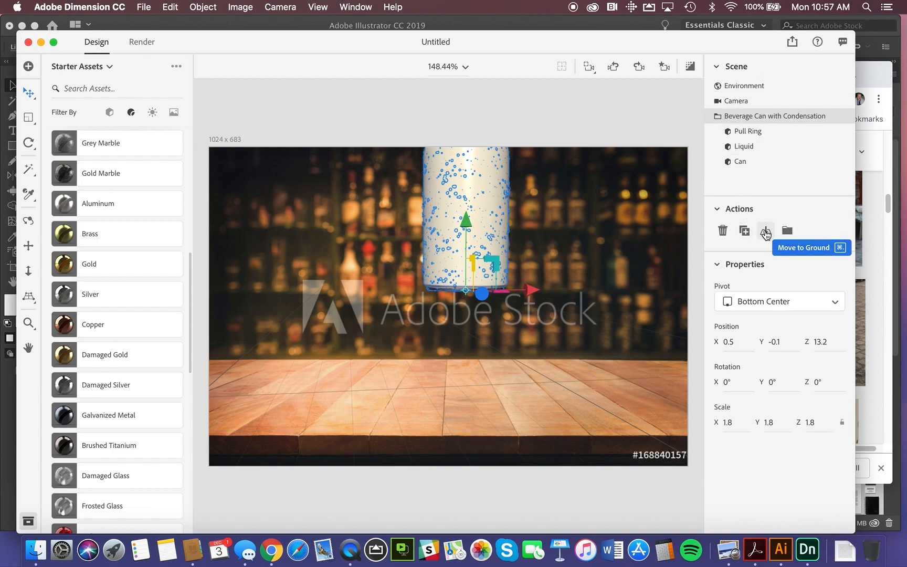
left_click(766, 231)
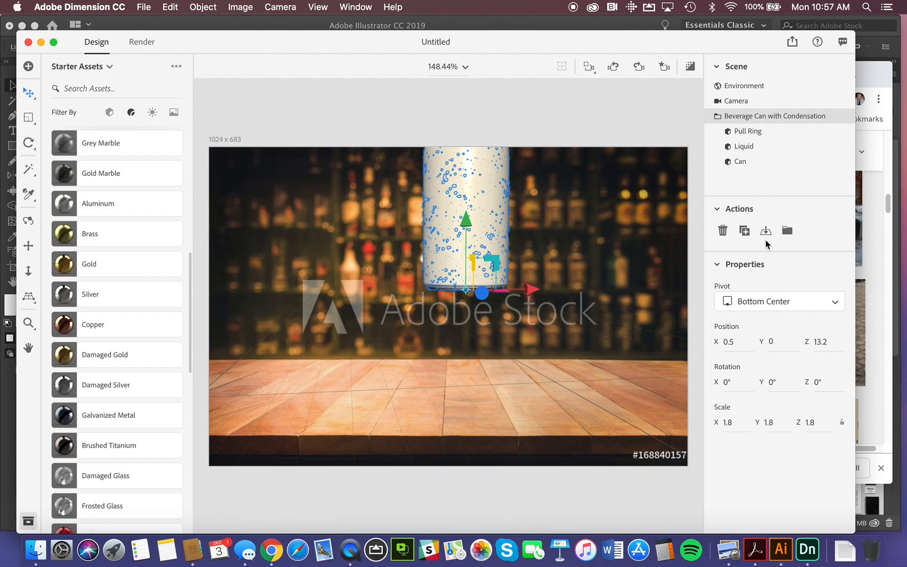
Match the environment to the background image, resizing the canvas to Image Aspect Ratio and including environment light, sunlight and camera perspective.
left_click(740, 87)
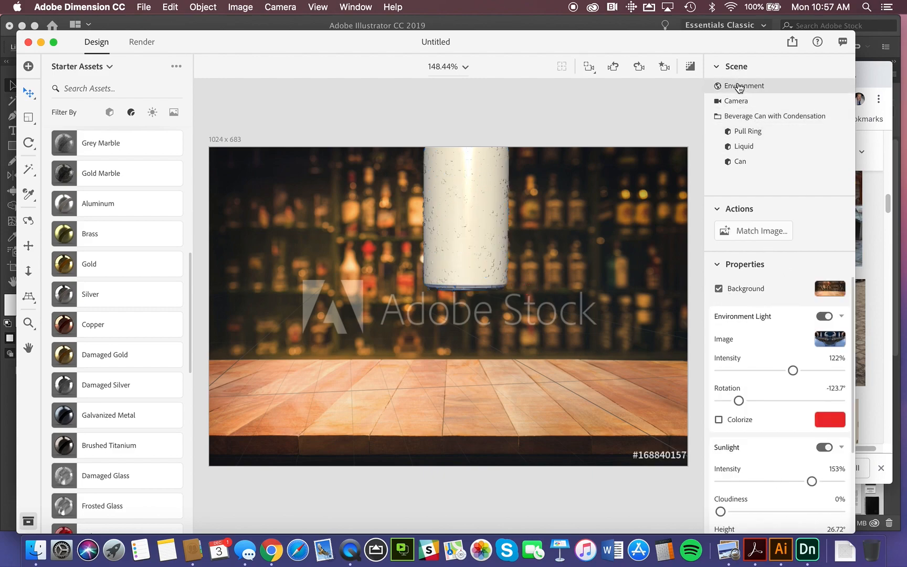
left_click(759, 236)
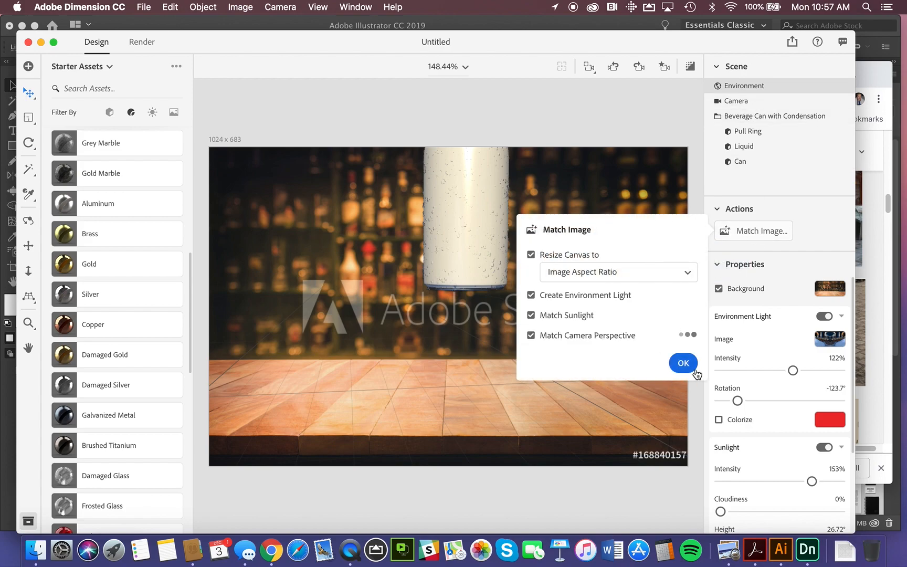
left_click(683, 363)
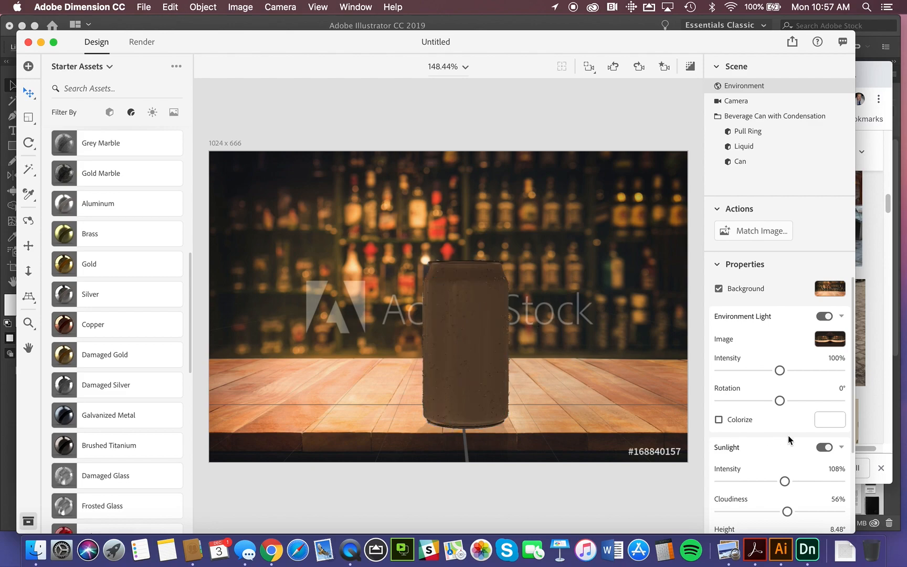
Set the environment light to 189% intensity and 15° rotation, and the sunlight intensity to 139%.
left_click_drag(780, 370, 834, 387)
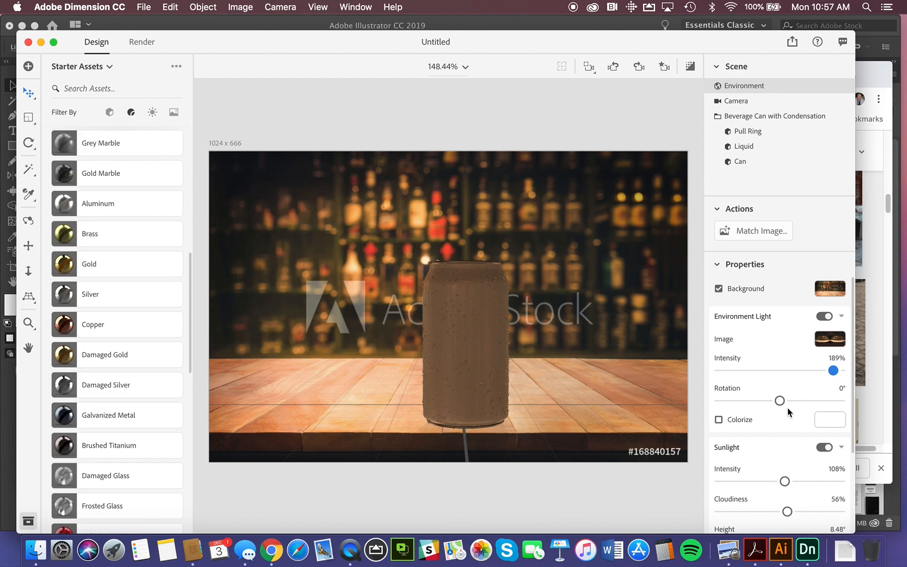
mouse_move(779, 401)
left_mouse_down()
mouse_move(818, 401)
mouse_move(733, 401)
mouse_move(786, 401)
left_mouse_up()
mouse_move(785, 481)
left_mouse_down()
mouse_move(827, 481)
mouse_move(803, 481)
left_mouse_up()
Set the sunlight's rotation to -37.5°, height to 36.56° and cloudiness to 0%.
scroll(799, 486, "down", 1)
scroll(800, 486, "down", 3)
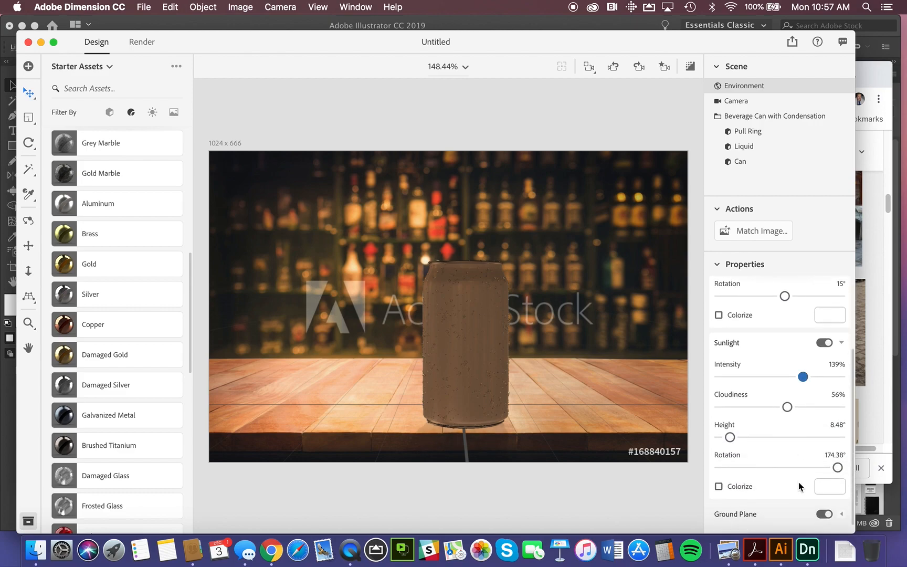
mouse_move(838, 468)
left_mouse_down()
mouse_move(745, 467)
mouse_move(761, 471)
left_mouse_up()
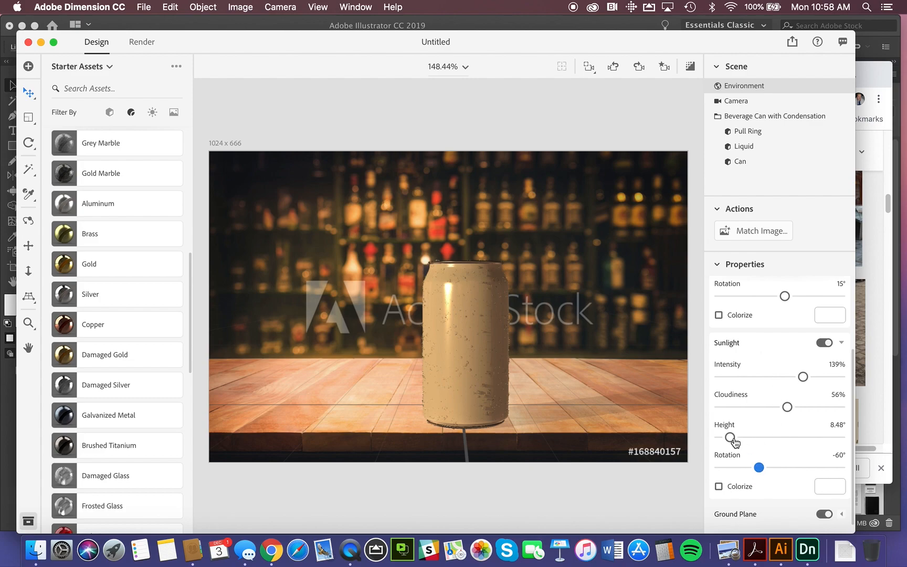
mouse_move(730, 438)
left_mouse_down()
mouse_move(761, 440)
mouse_move(722, 443)
mouse_move(825, 436)
mouse_move(768, 438)
mouse_move(721, 455)
mouse_move(781, 444)
mouse_move(769, 447)
mouse_move(765, 468)
mouse_move(749, 467)
mouse_move(767, 466)
left_mouse_up()
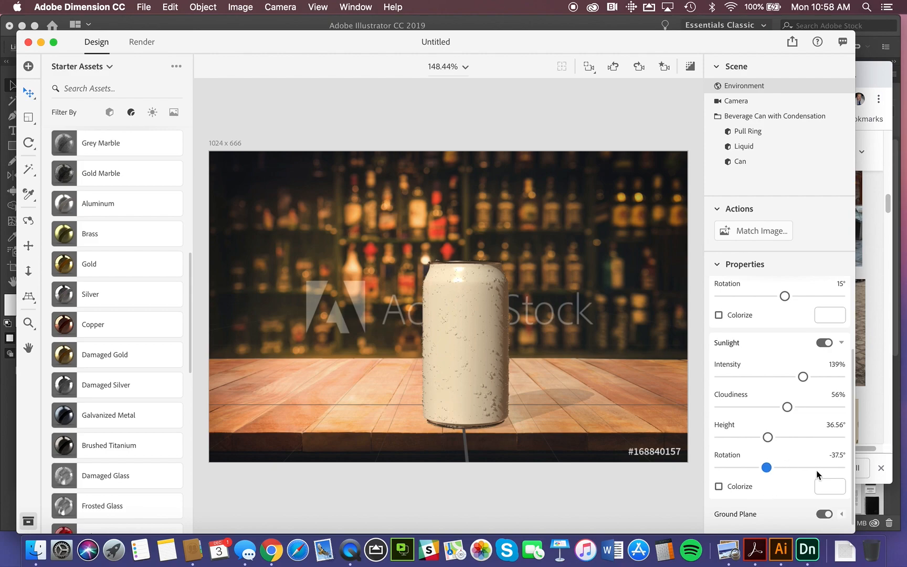
left_click_drag(787, 407, 705, 413)
scroll(771, 331, "up", 1)
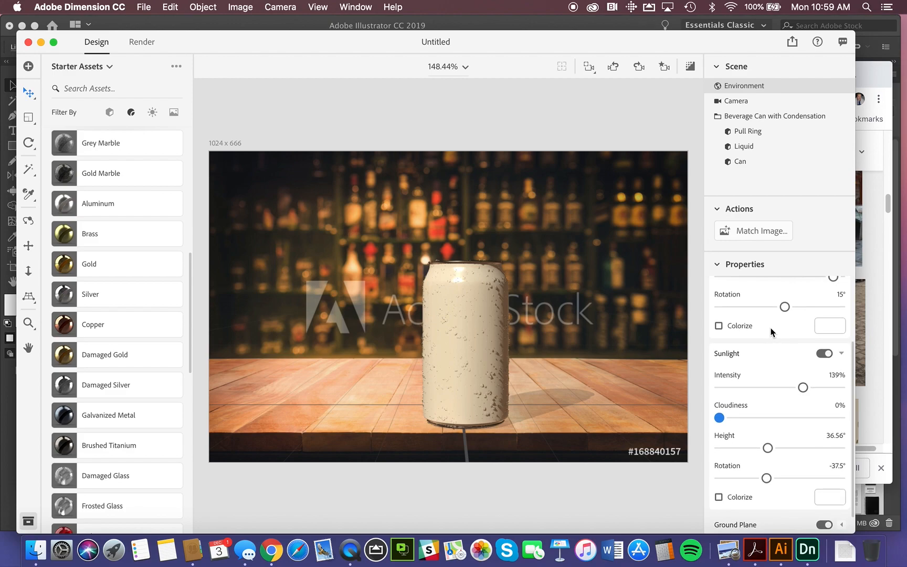
Place Artwork 3 from the Branding - Identity library on the can's front, centered and scaled to about 8.3%.
left_click(109, 67)
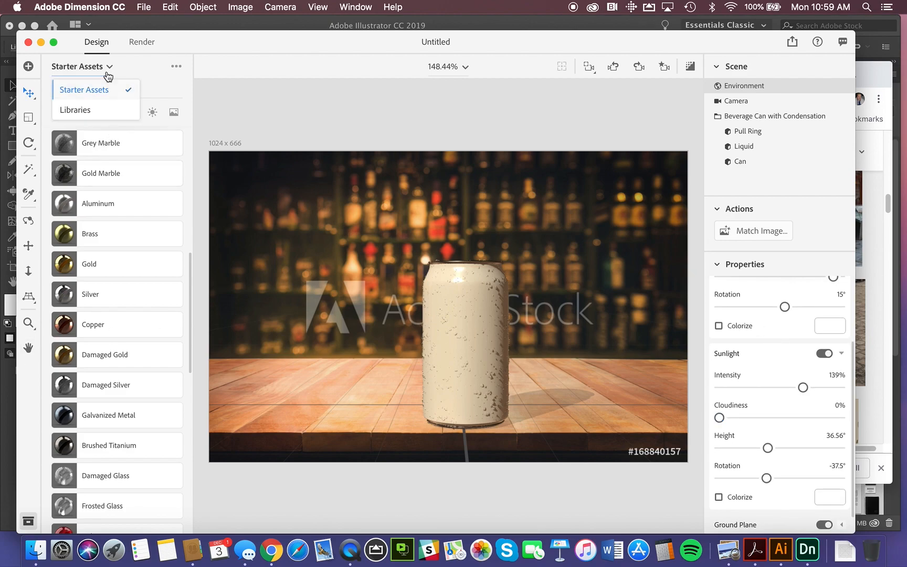
left_click(90, 110)
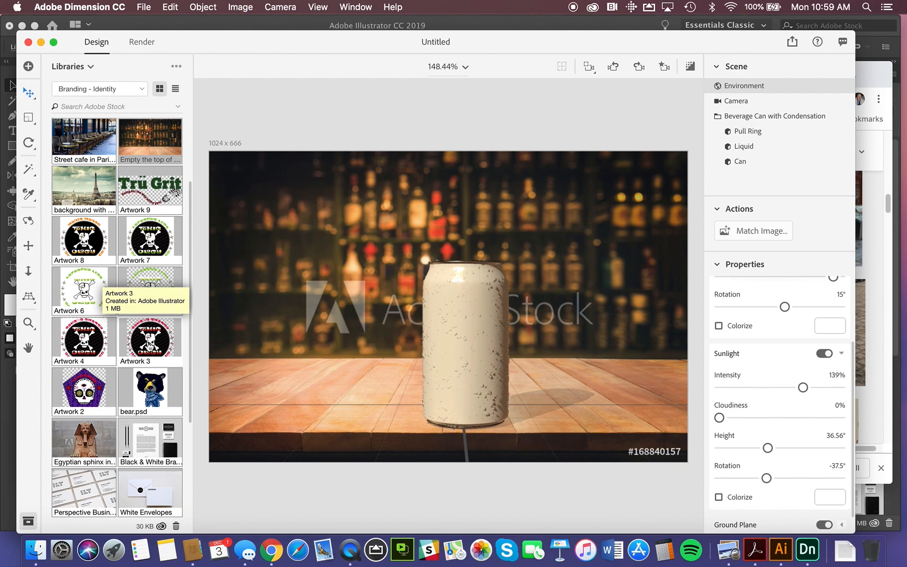
left_click_drag(150, 344, 484, 350)
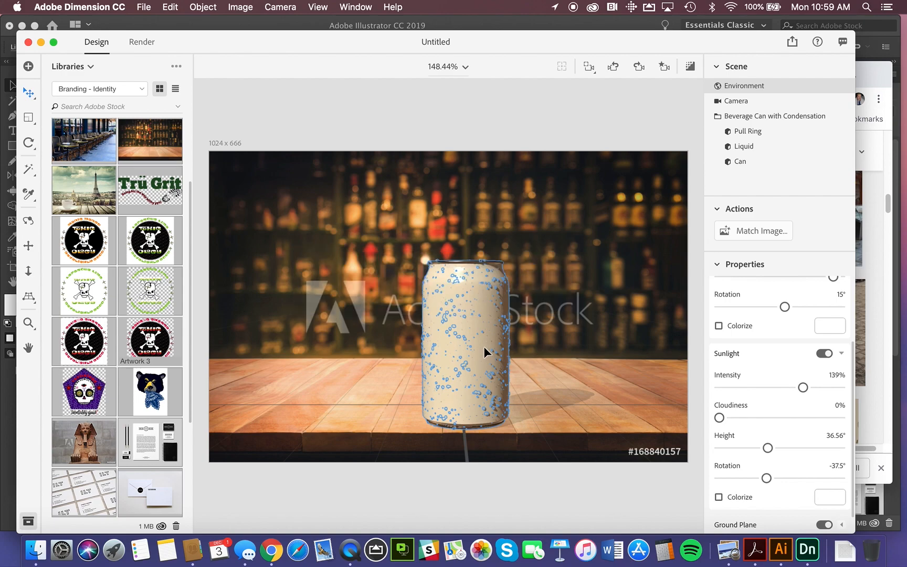
left_click_drag(443, 319, 463, 348)
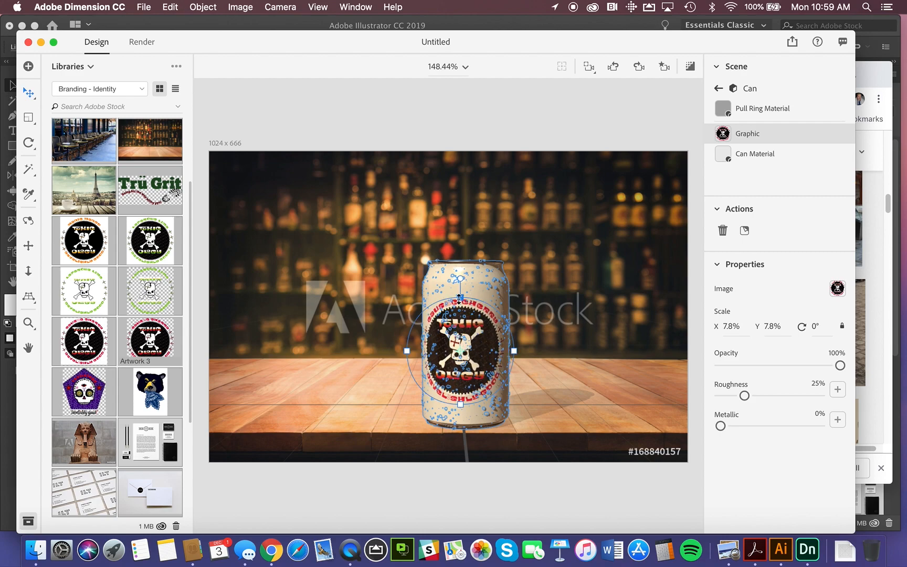
left_click_drag(459, 298, 462, 295)
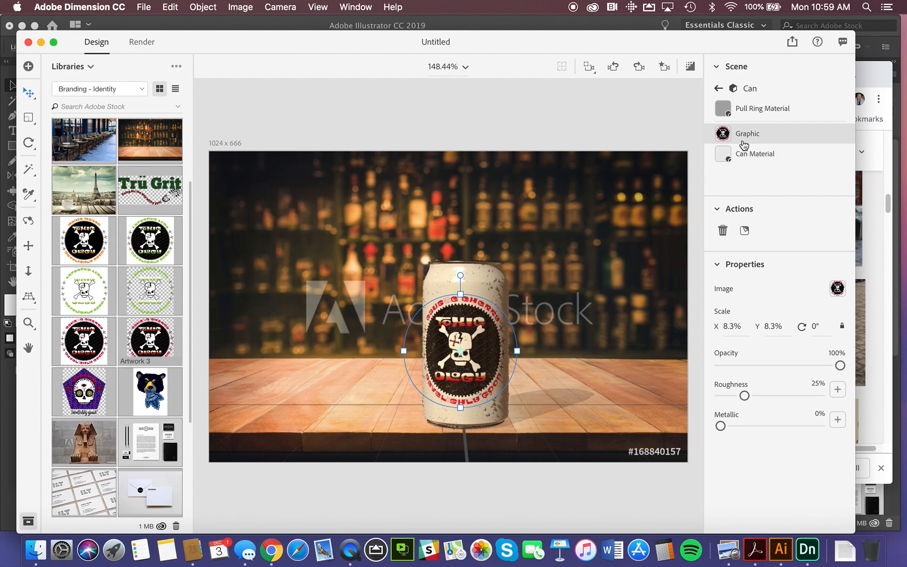
Apply the Beer starter material to the can's Liquid object.
left_click(734, 89)
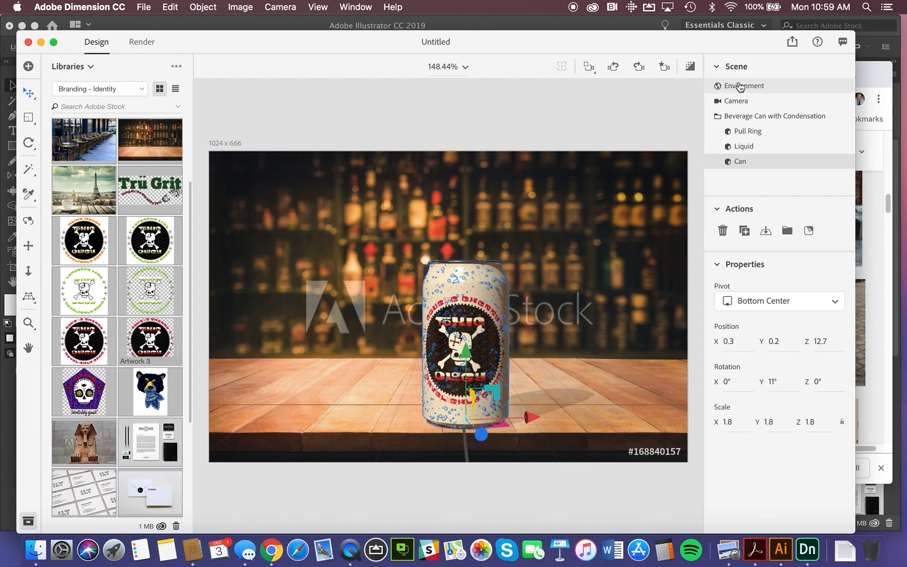
left_click(740, 149)
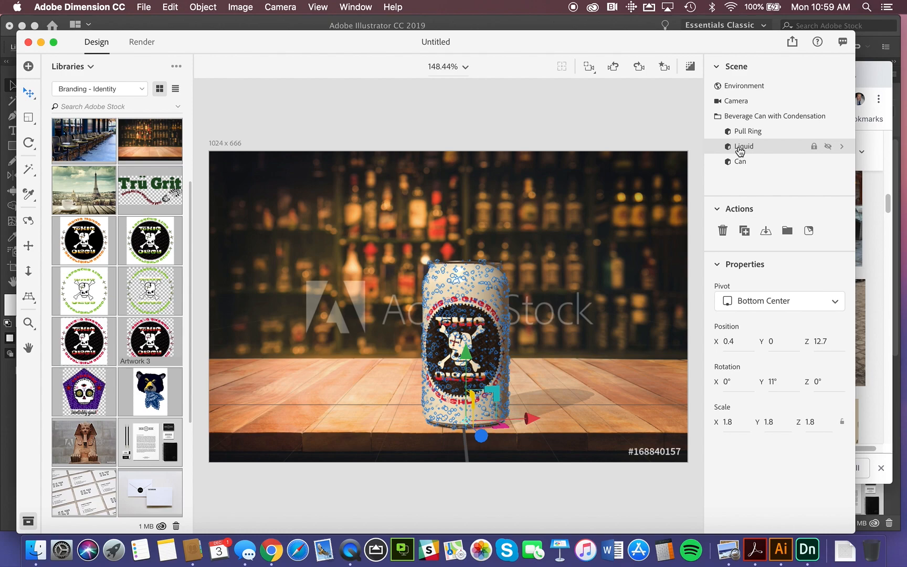
left_click(842, 149)
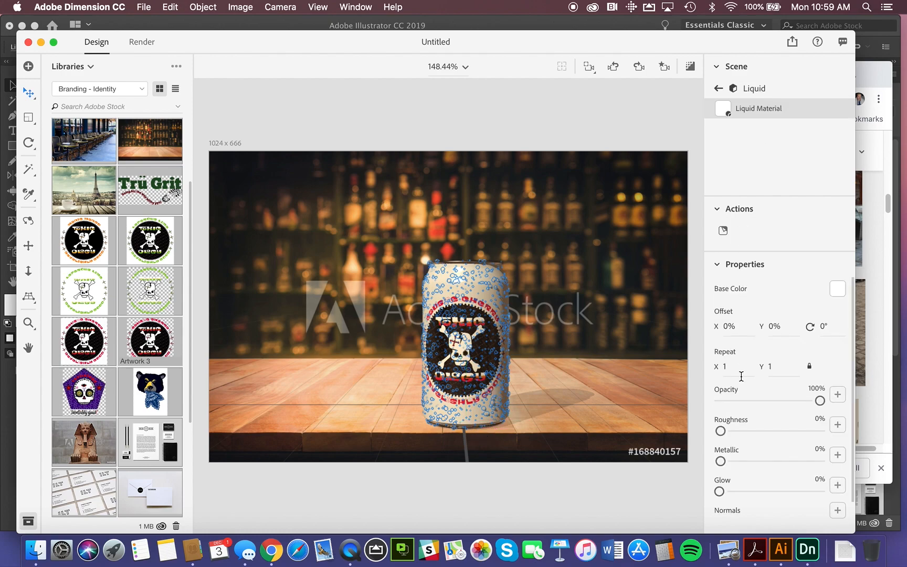
scroll(764, 414, "down", 2)
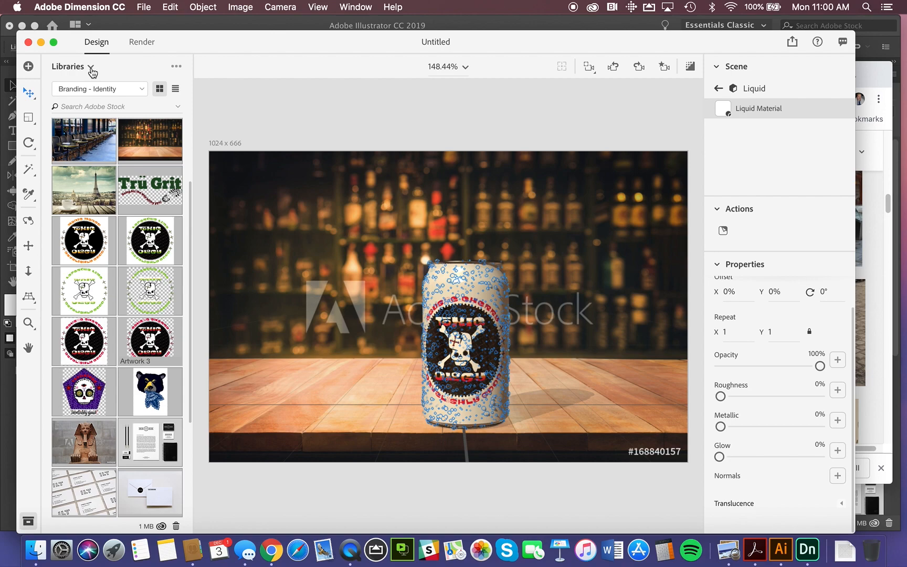
left_click(91, 68)
left_click(92, 89)
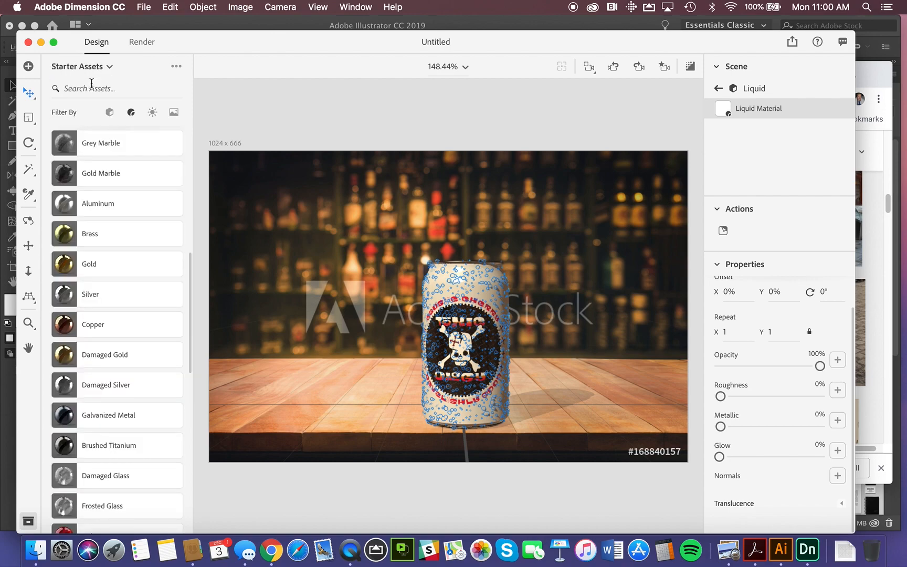
left_click(130, 115)
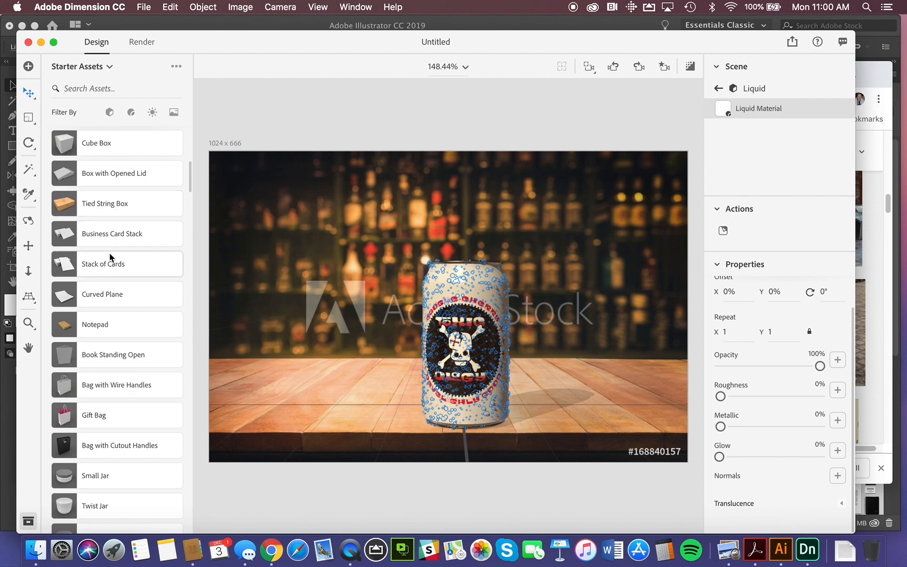
left_click(131, 116)
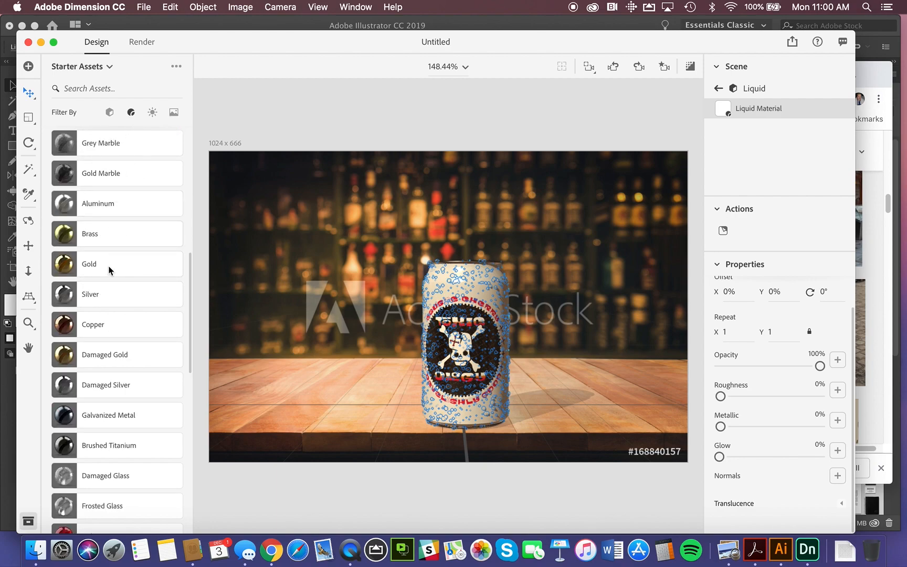
scroll(106, 308, "down", 1)
scroll(106, 308, "down", 10)
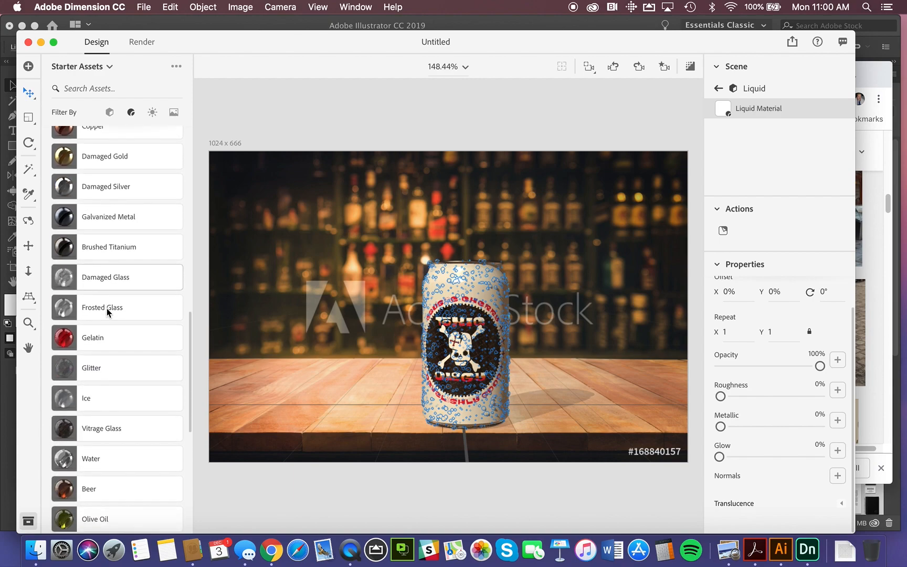
left_click(63, 349)
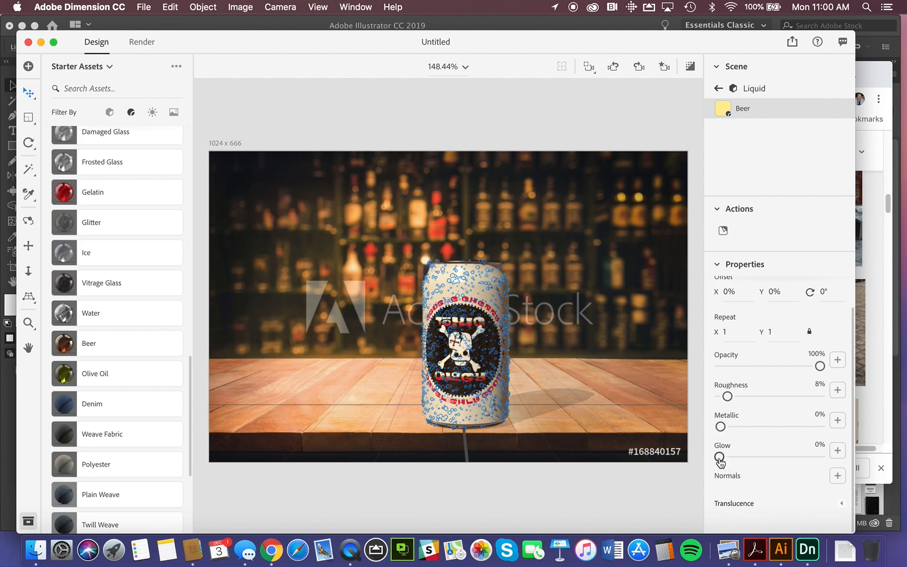
Set the Beer material's glow to 23% and expand its translucence settings for review.
left_click_drag(719, 457, 742, 457)
left_click(742, 457)
left_click(842, 507)
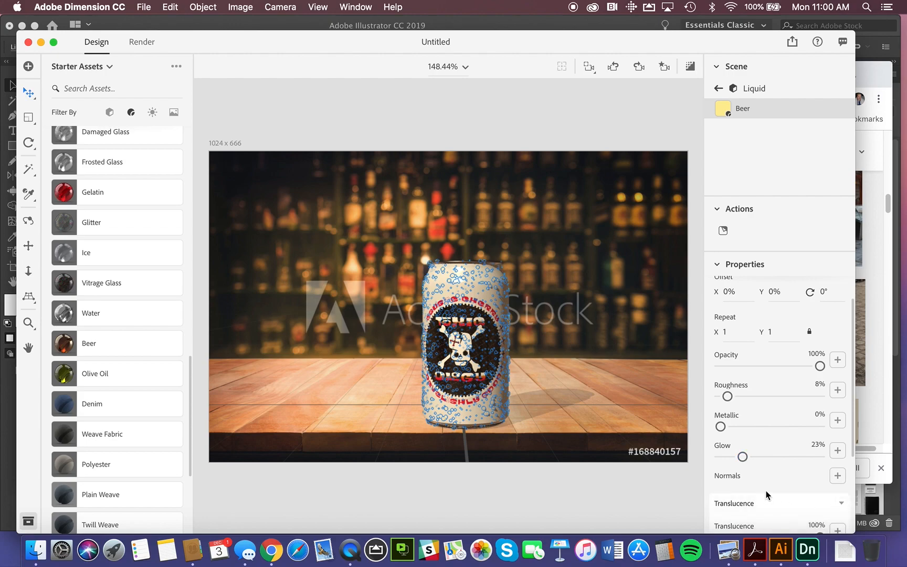
scroll(770, 478, "down", 3)
scroll(770, 473, "down", 2)
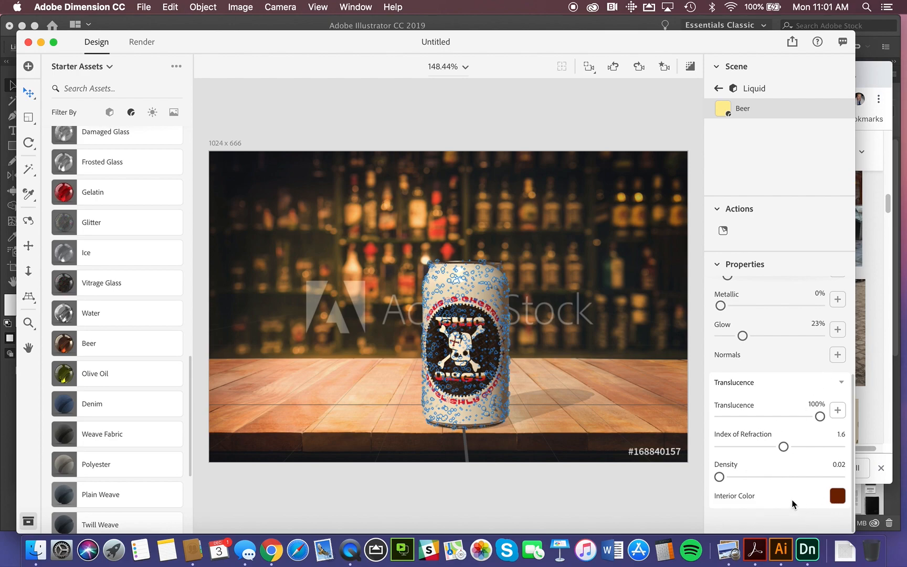
scroll(793, 505, "up", 1)
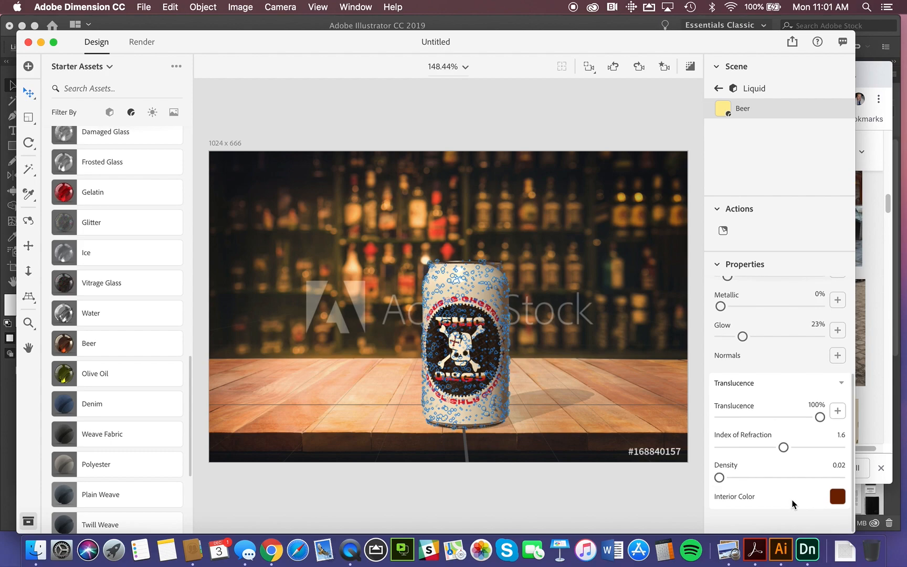
scroll(793, 505, "up", 1)
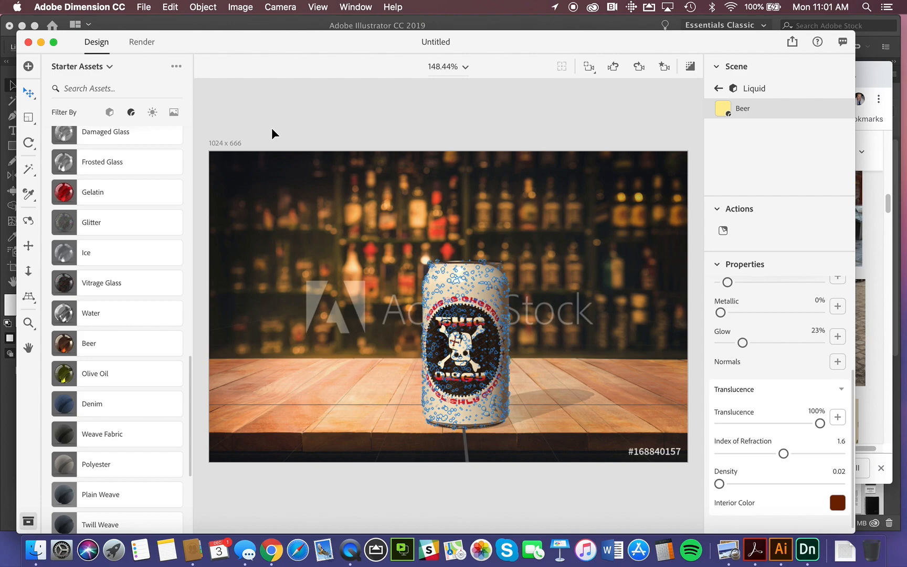
Switch to render mode and name the export file "Toxic Beer".
left_click(146, 42)
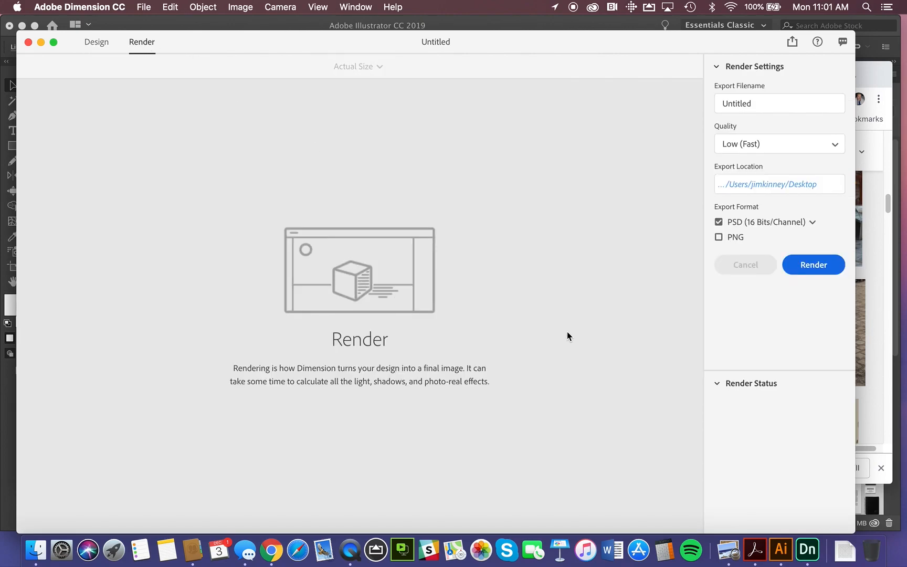
left_click_drag(756, 104, 711, 100)
left_click(775, 102)
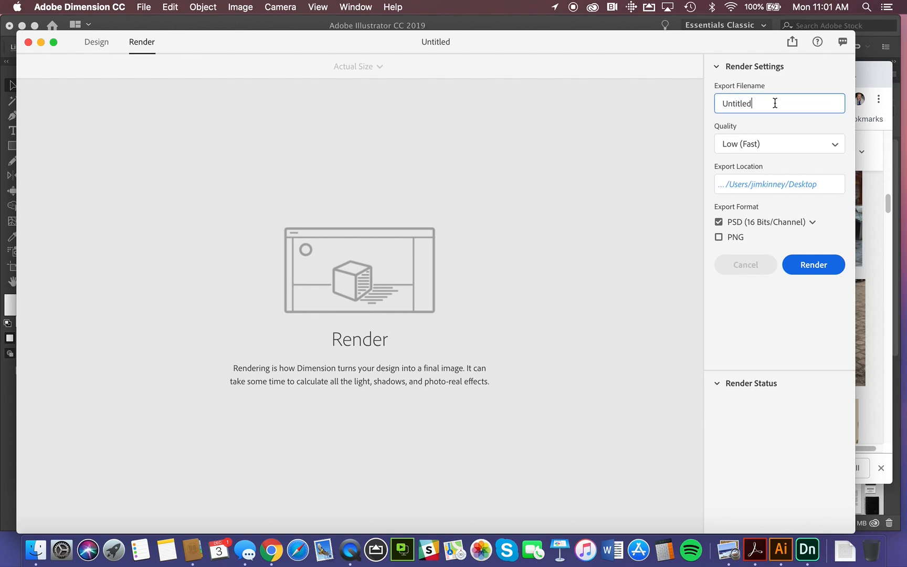
double_click(774, 103)
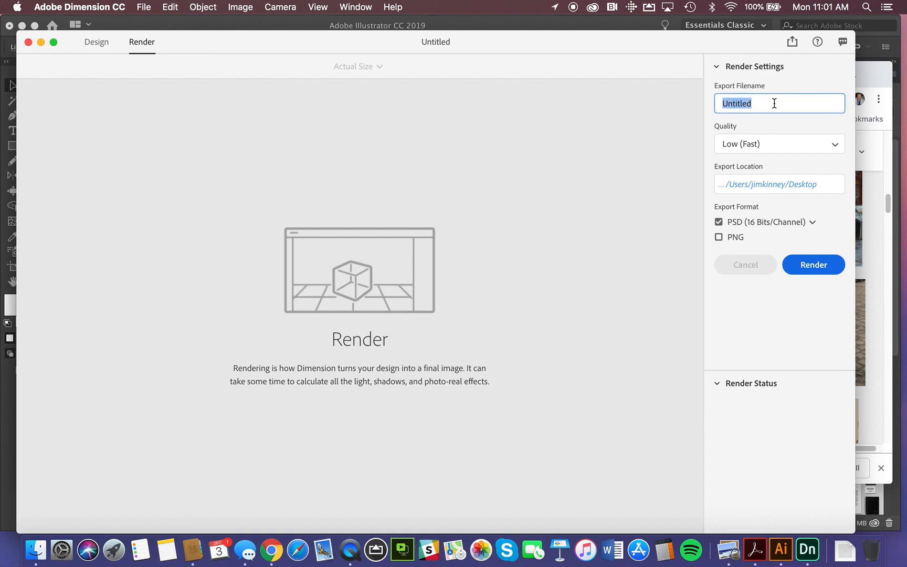
type("Toxic")
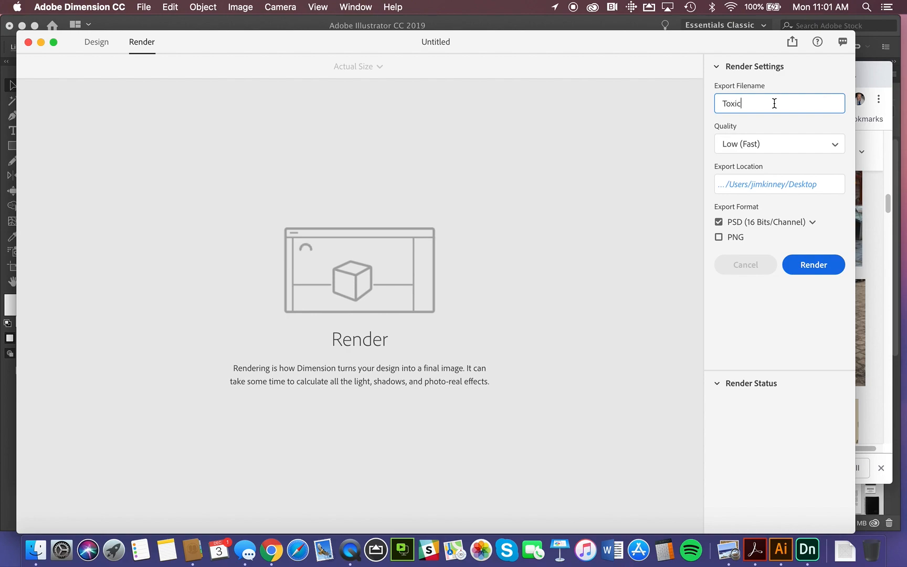
type(" Beer")
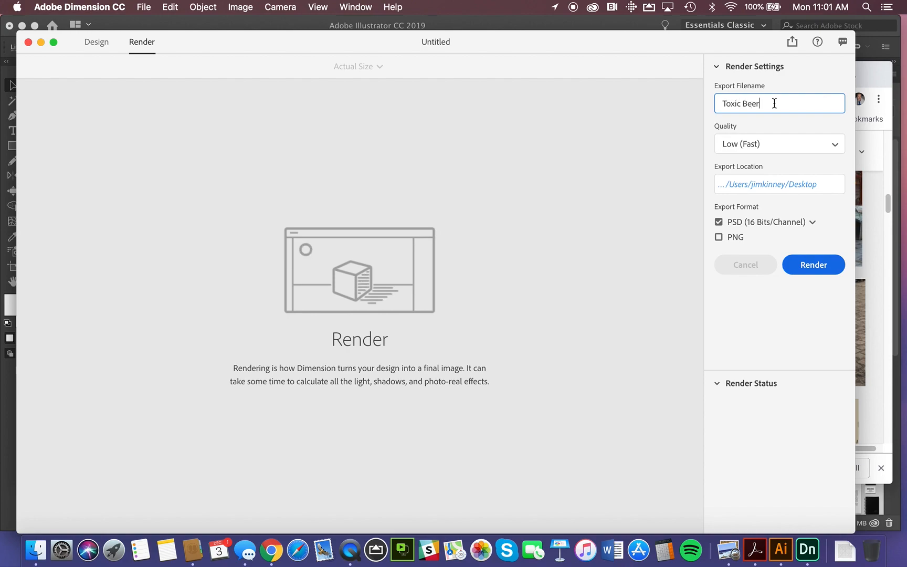
Set the render quality to Medium, choose PNG instead of PSD as the export format, and start the render.
left_click(759, 151)
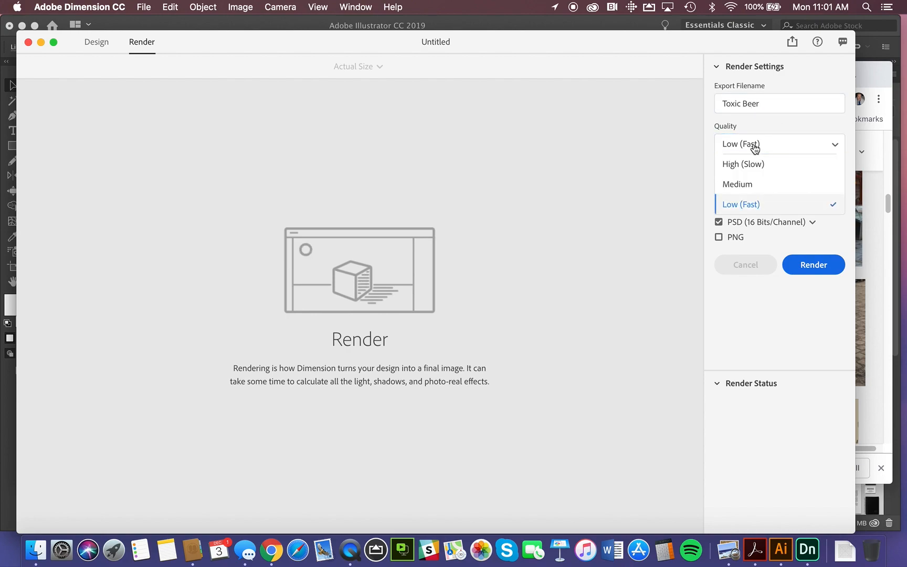
left_click(738, 184)
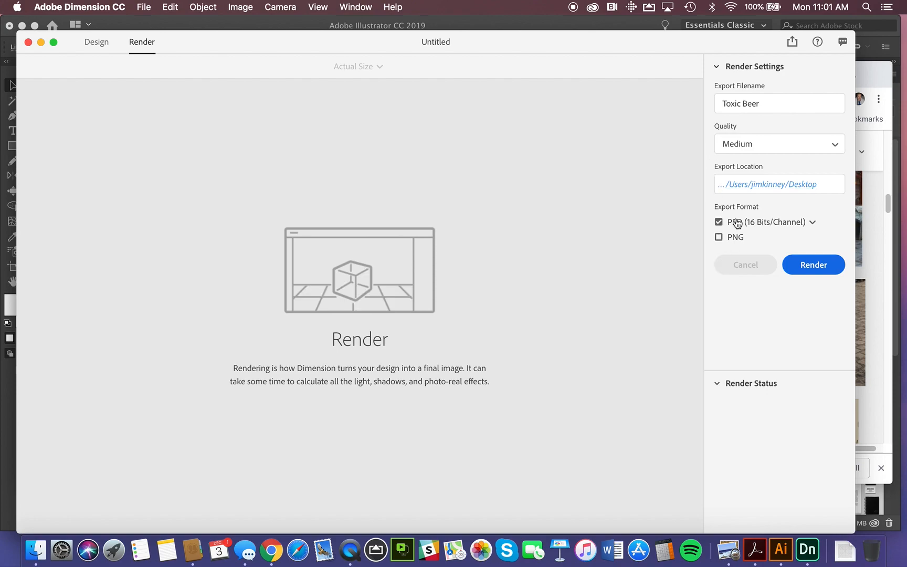
left_click(812, 223)
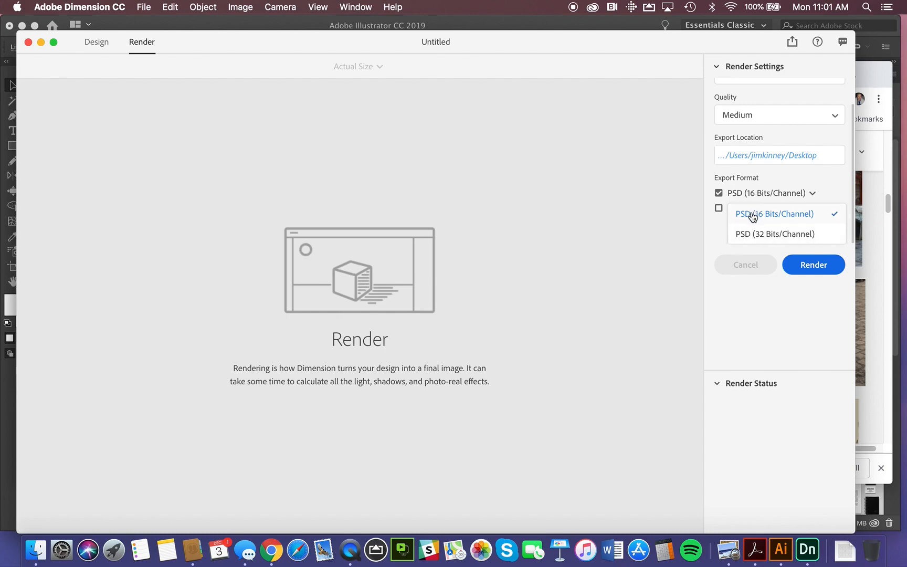
left_click(719, 193)
left_click(719, 237)
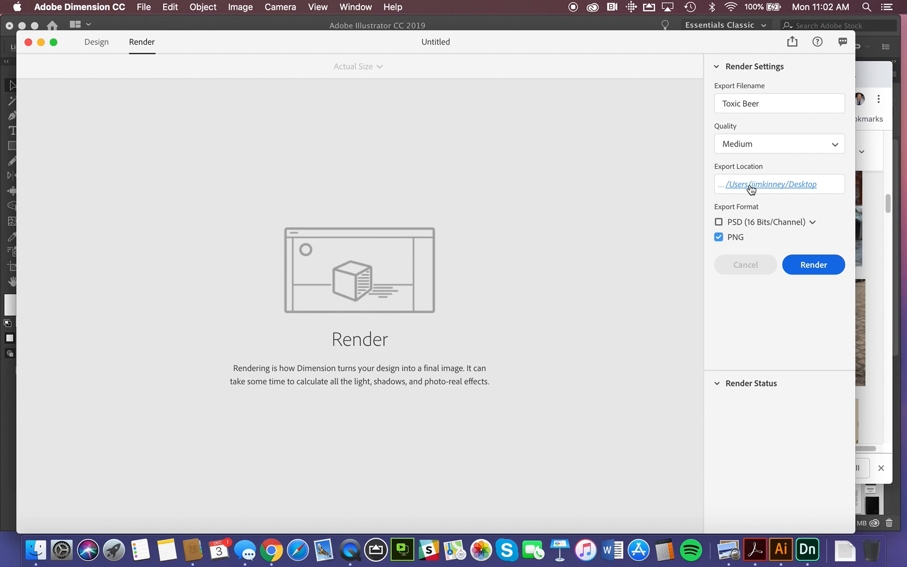
left_click(810, 268)
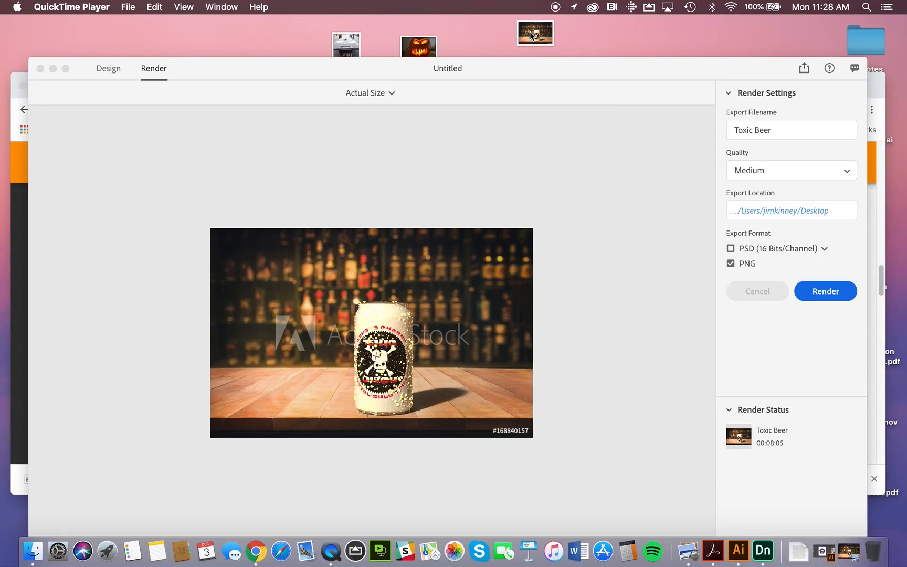
Open the rendered Toxic Beer image from the desktop, examine the can and its shadow, and return to Adobe Dimension.
double_click(530, 32)
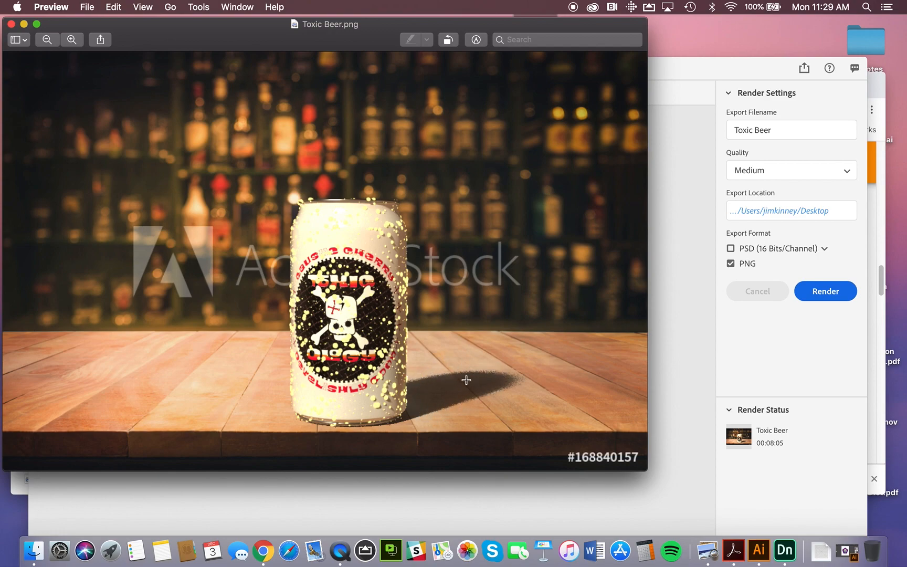
left_click(11, 24)
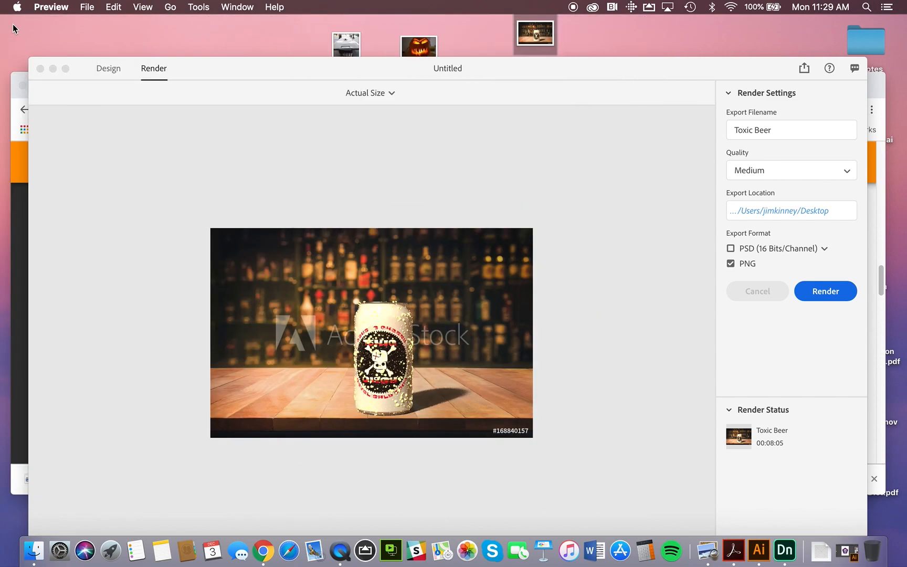
left_click_drag(586, 64, 574, 30)
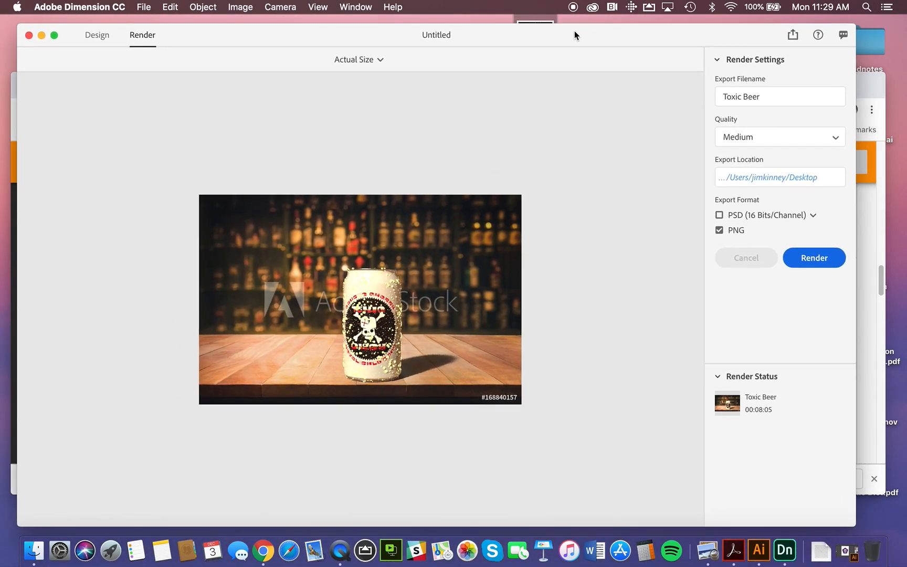
Publish the 3D scene under the name "Toxic Beer" by creating a public link.
left_click(792, 36)
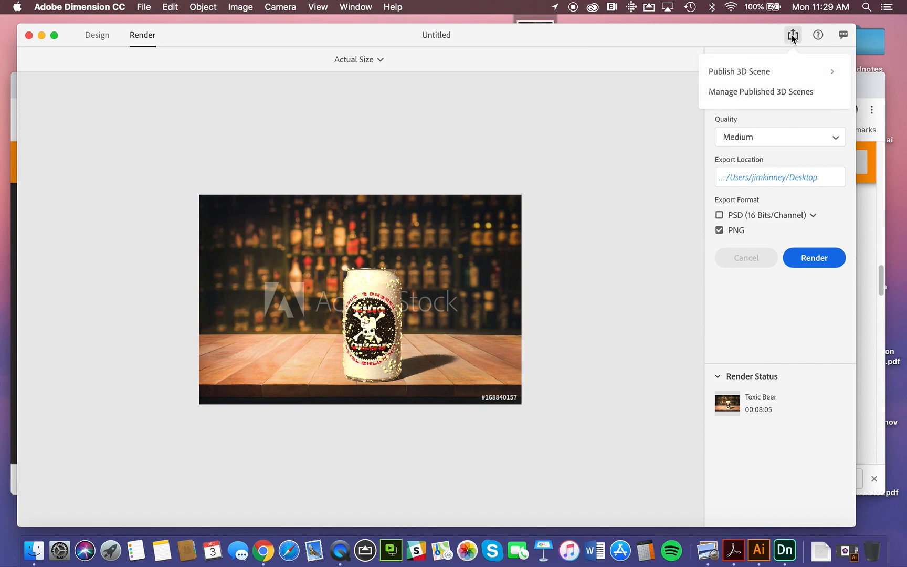
left_click(755, 75)
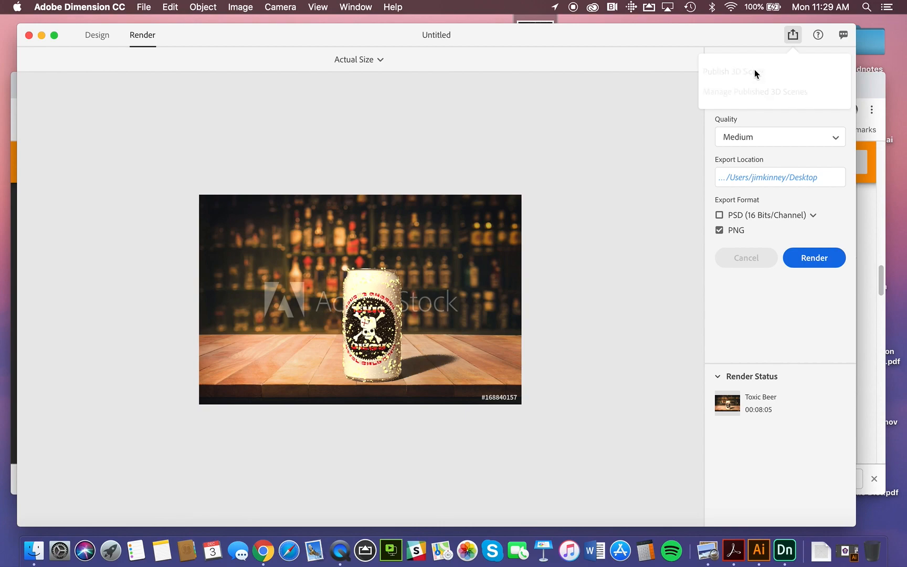
double_click(732, 118)
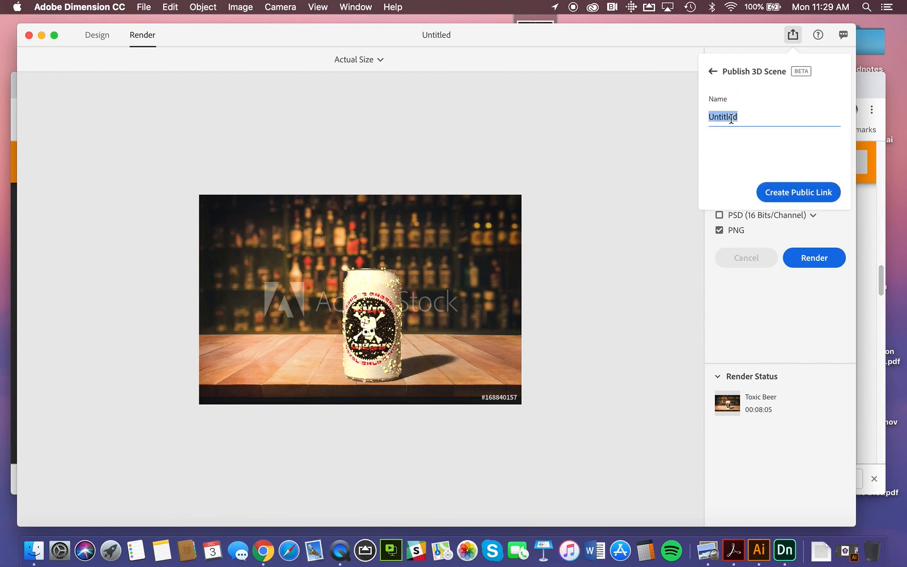
type("Toxic Beer")
left_click(762, 193)
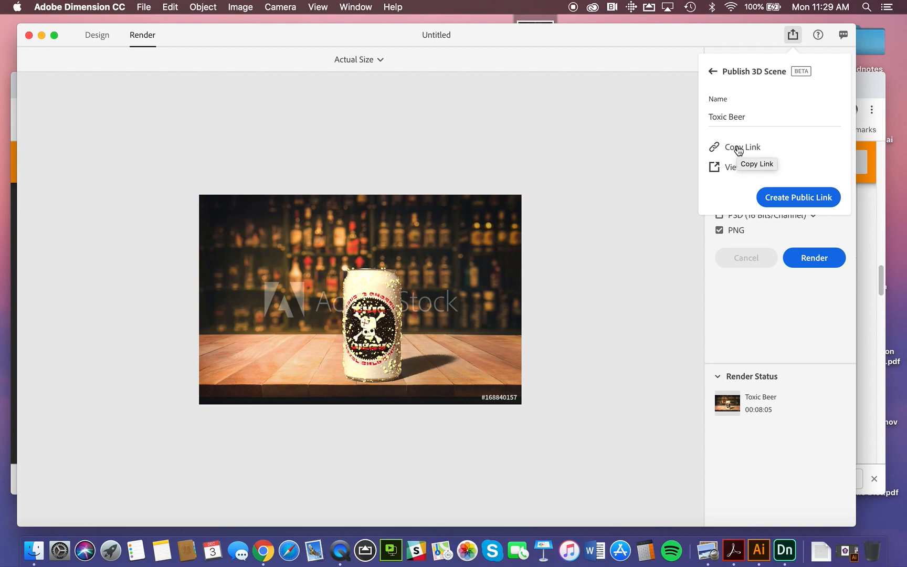
View the published Toxic Beer scene in the web viewer and rotate the view around the can.
left_click(725, 173)
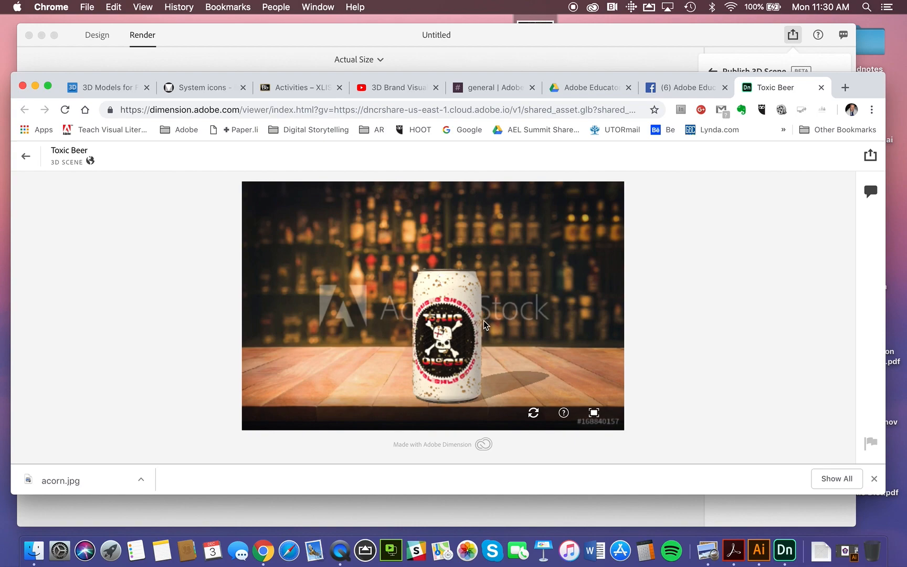
left_click_drag(472, 355, 425, 351)
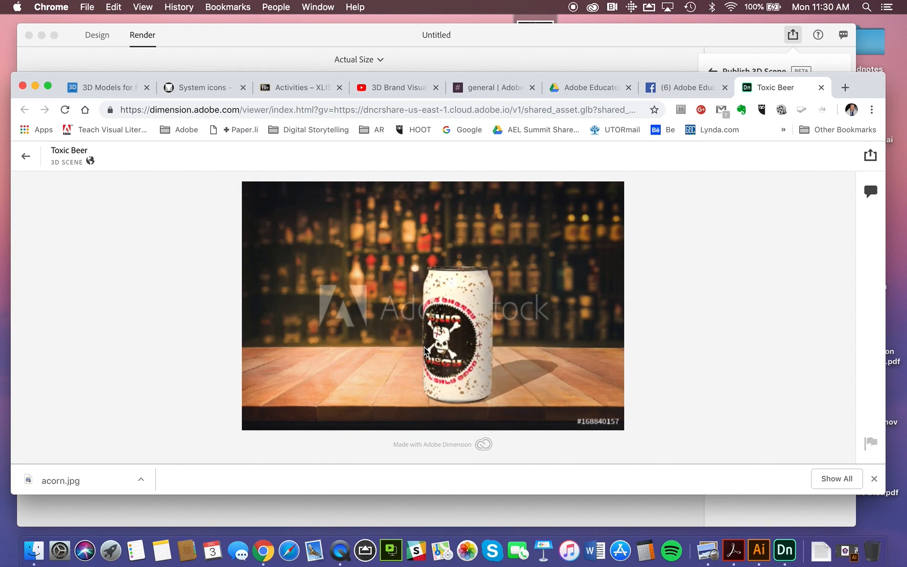